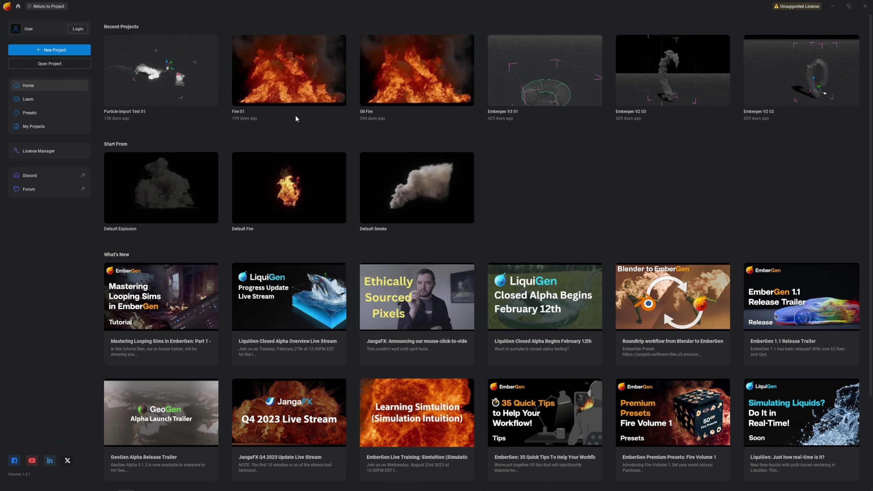
Open the Oil Fire preset from EmberGen's Presets gallery
left_click(30, 113)
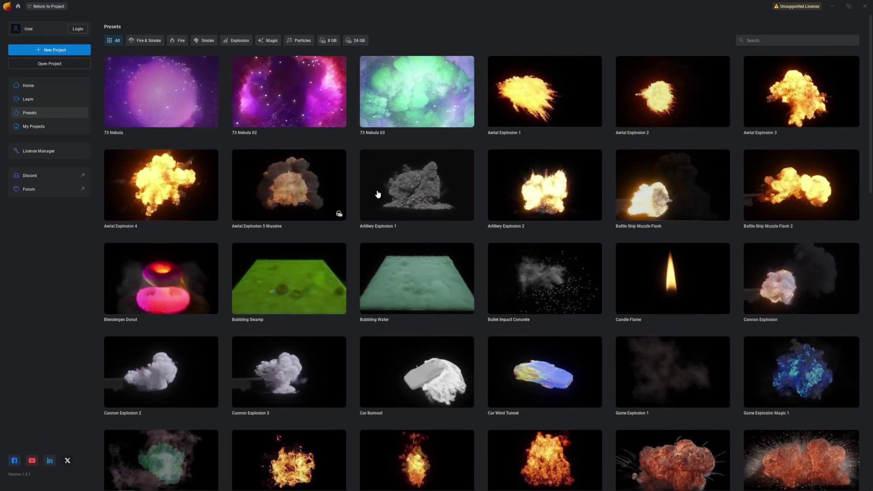
scroll(381, 235, "down", 10)
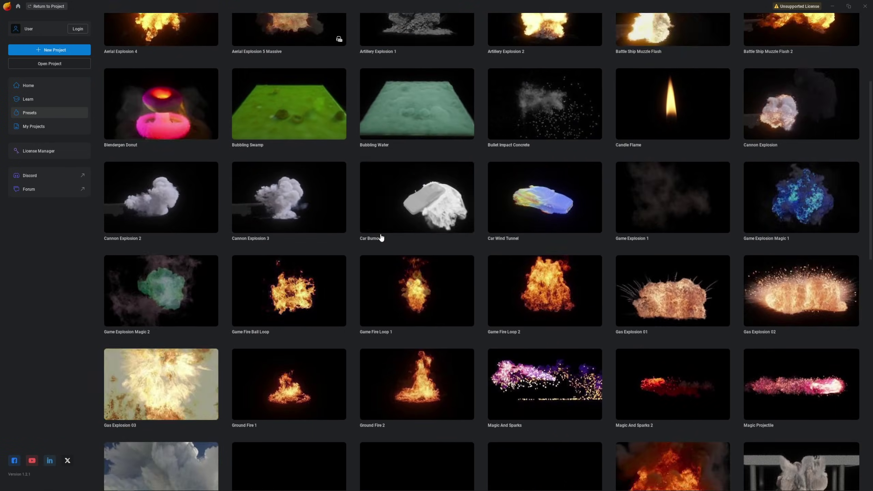
scroll(379, 231, "down", 1)
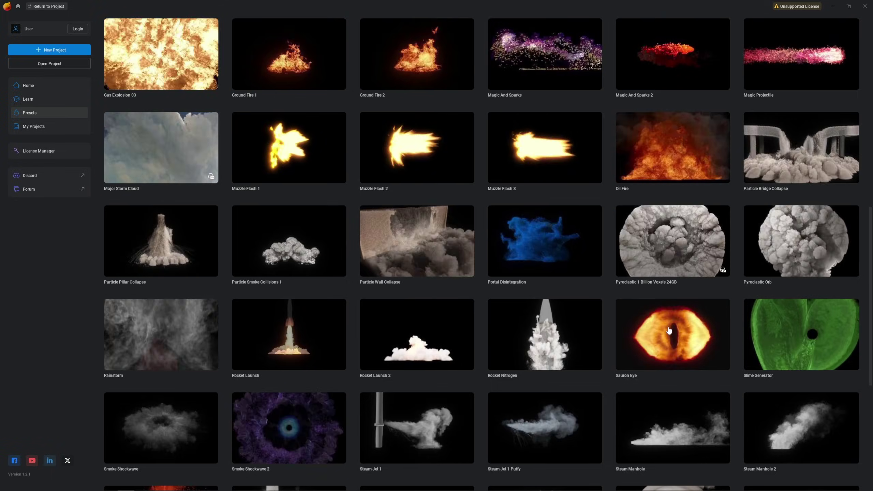
left_click(674, 153)
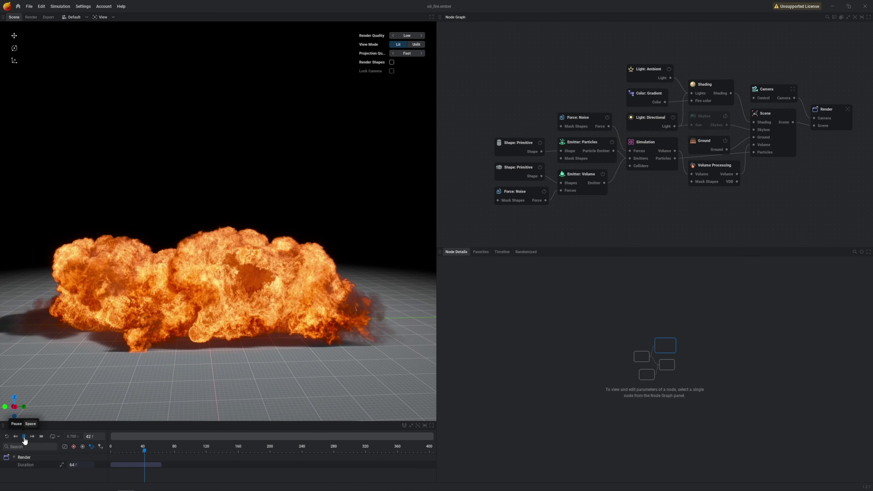
Run the Oil Fire simulation, orbiting around the flames, and pause it at frame 123
left_click(25, 441)
left_click(24, 440)
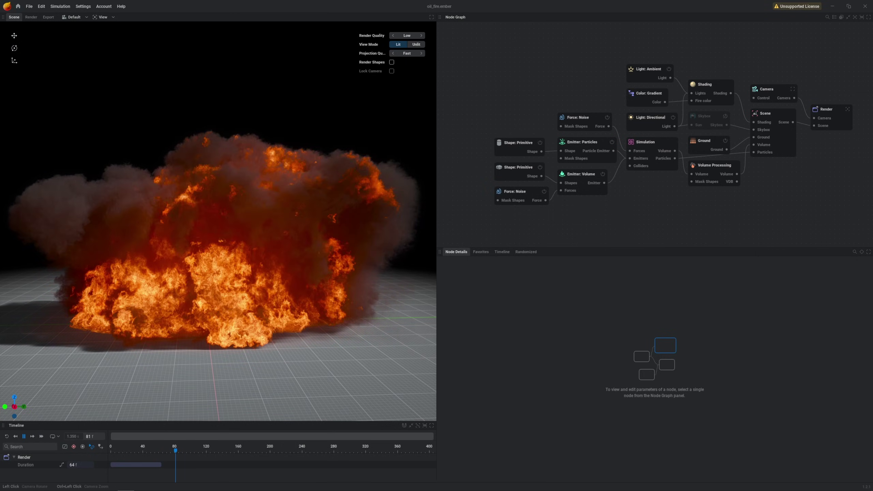
left_click_drag(234, 280, 249, 292)
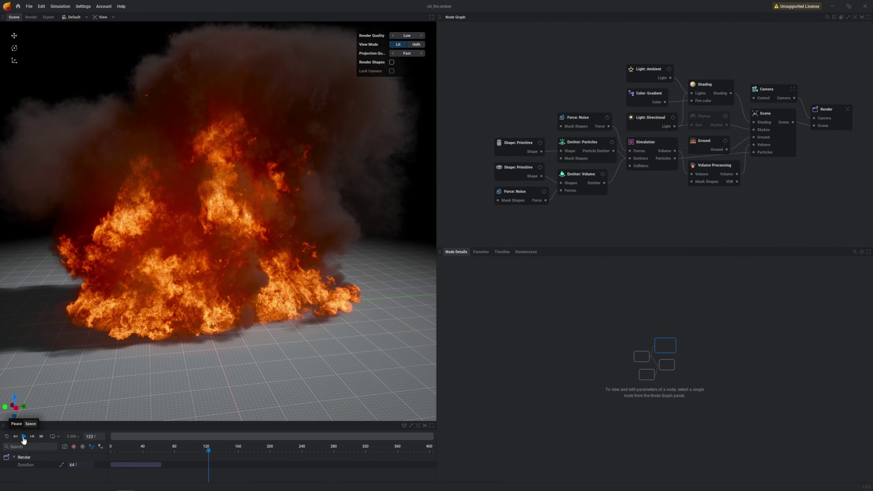
left_click(23, 437)
scroll(165, 293, "up", 10)
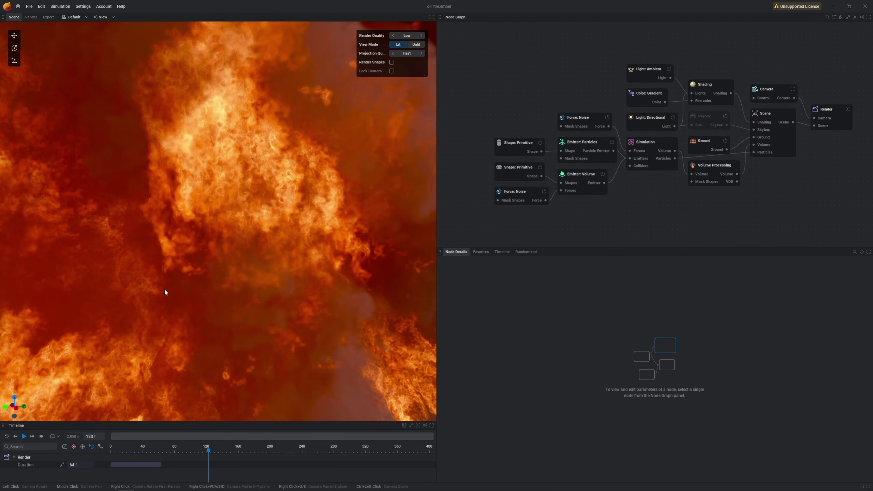
Select the Simulation node and leave its Upscaling setting at None
scroll(165, 290, "down", 4)
middle_click_drag(167, 291, 176, 127)
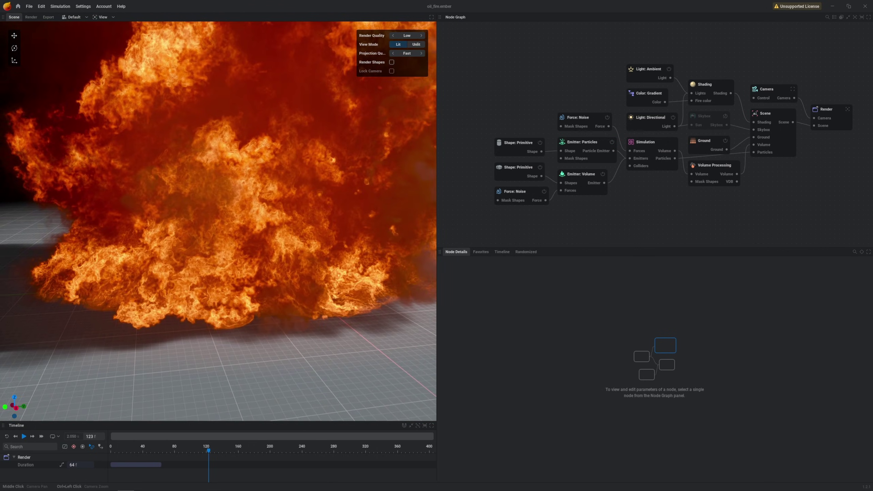
scroll(164, 295, "up", 5)
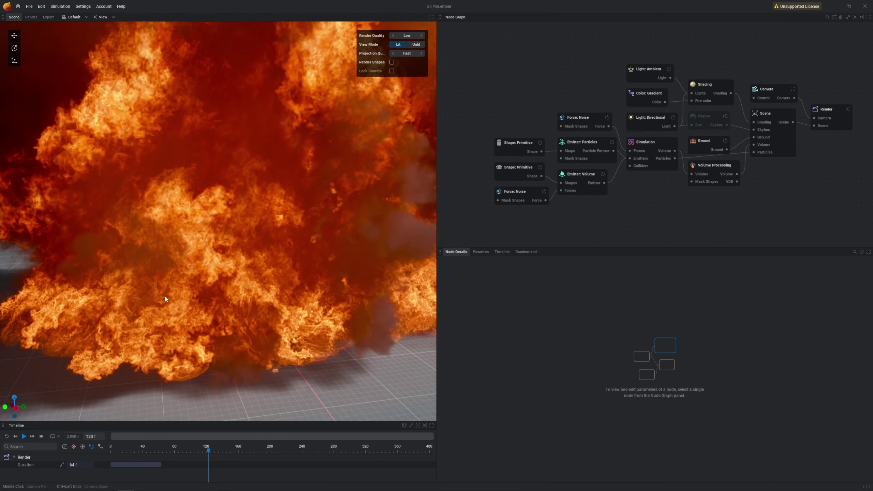
scroll(597, 151, "up", 5)
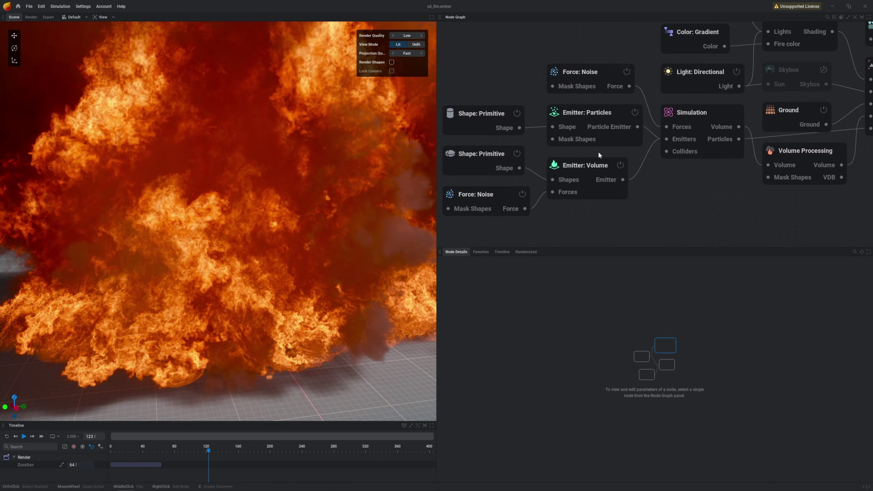
middle_click_drag(557, 176, 478, 157)
left_click(571, 132)
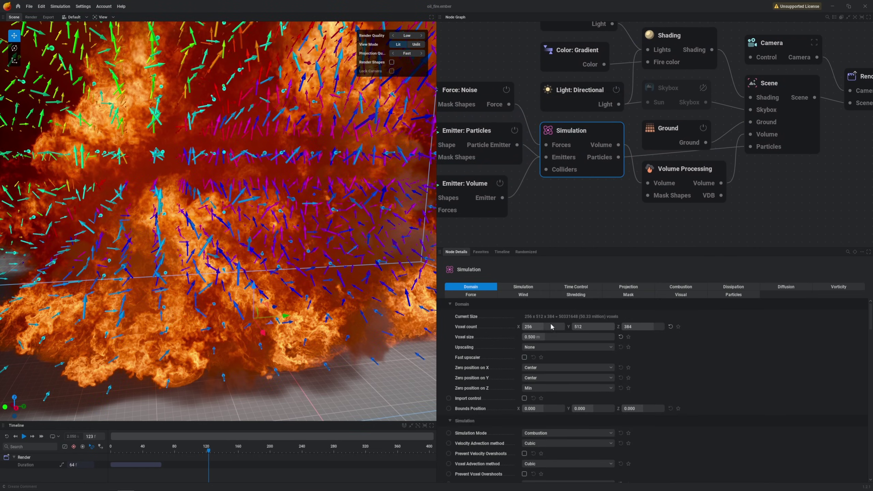
left_click(533, 348)
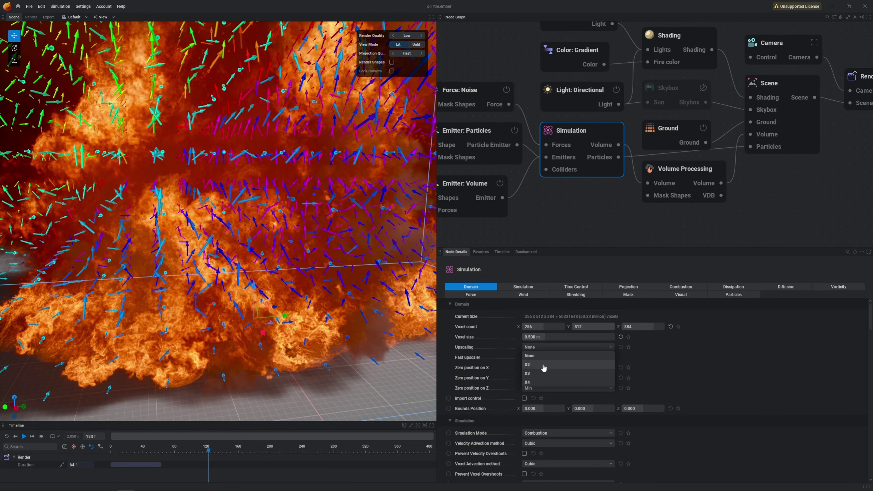
left_click(498, 344)
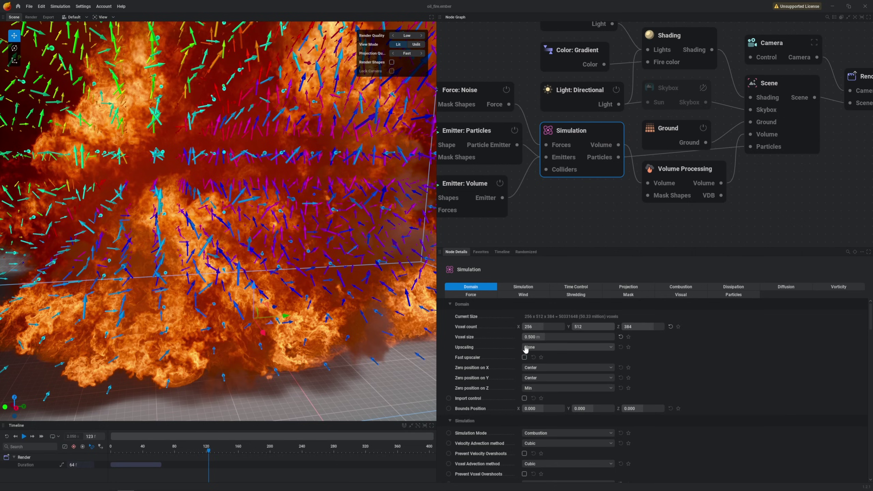
middle_click_drag(596, 146, 465, 171)
Add an Export: VDB node to the node graph
left_click(715, 168)
middle_click_drag(714, 169, 683, 164)
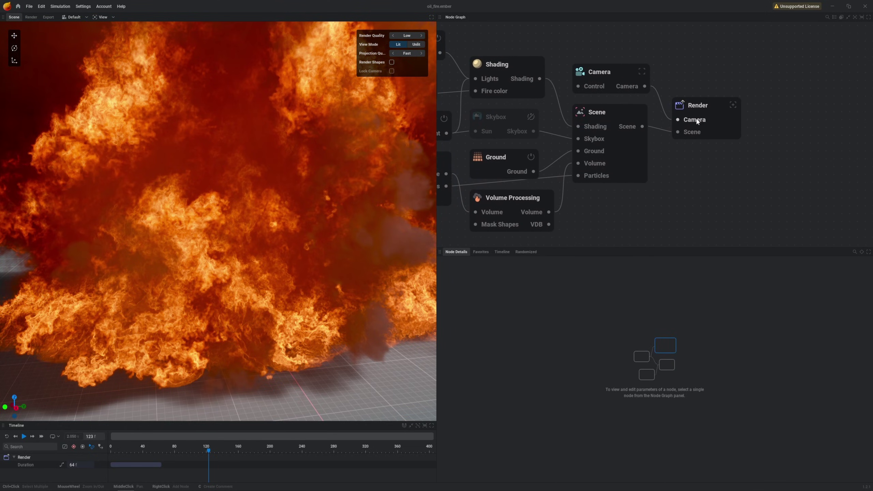
right_click(697, 151)
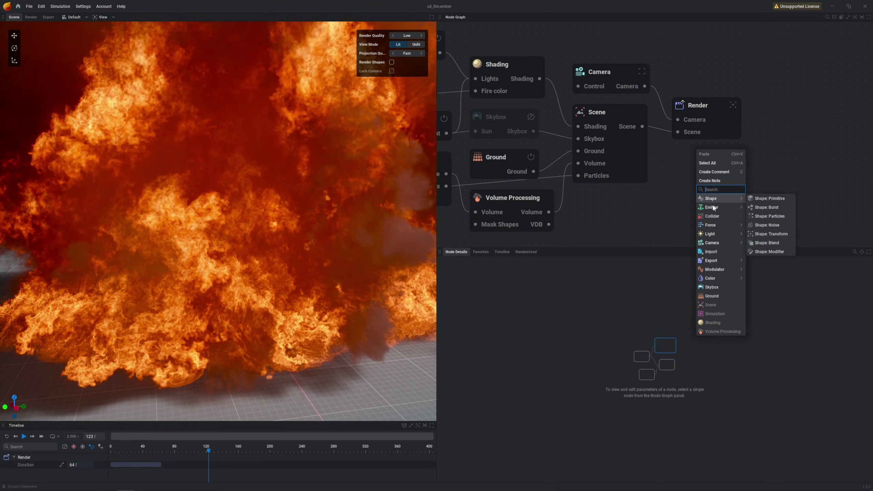
mouse_move(718, 262)
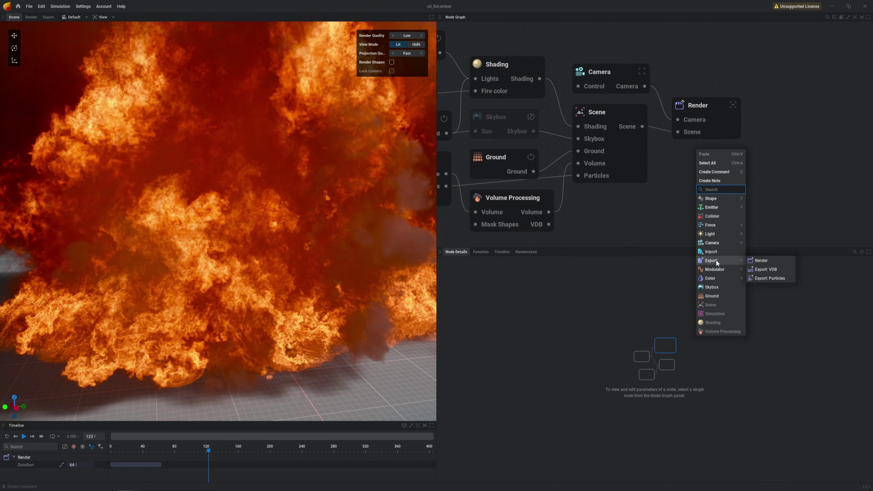
left_click(765, 271)
left_click_drag(723, 176, 694, 182)
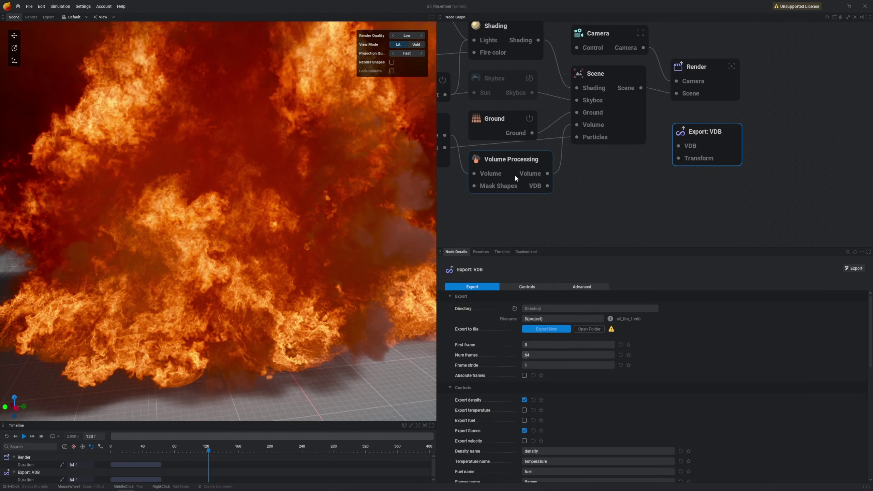
Wire Volume Processing's VDB output into Export: VDB, exporting 64 frames of density, temperature, fuel and flames
scroll(517, 174, "up", 1)
scroll(561, 191, "up", 1)
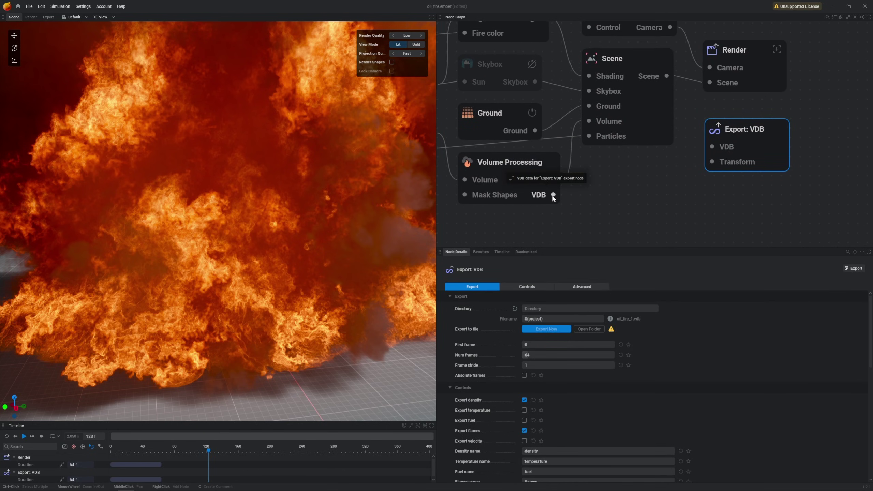
left_click_drag(553, 196, 712, 148)
middle_click_drag(703, 157, 686, 186)
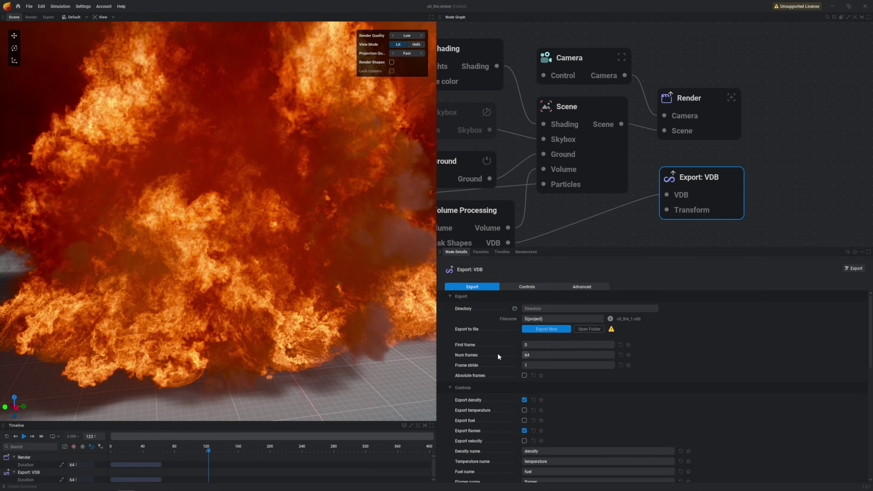
left_click(529, 355)
scroll(470, 418, "down", 3)
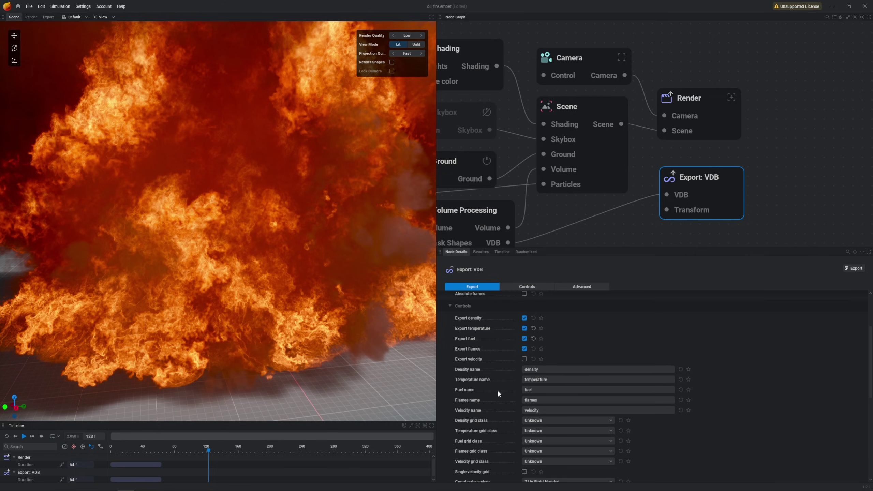
scroll(491, 375, "up", 3)
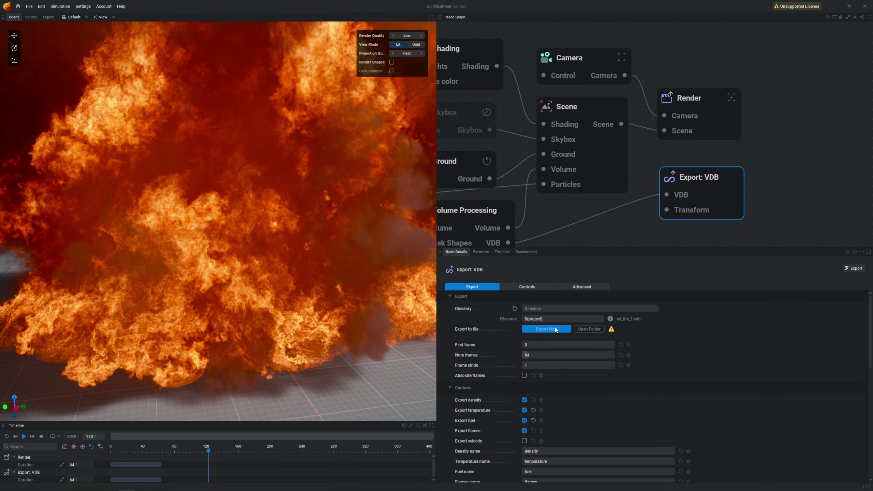
Set the VDB export directory to vdb_export_01 and run Export Now
left_click(550, 319)
left_click(548, 308)
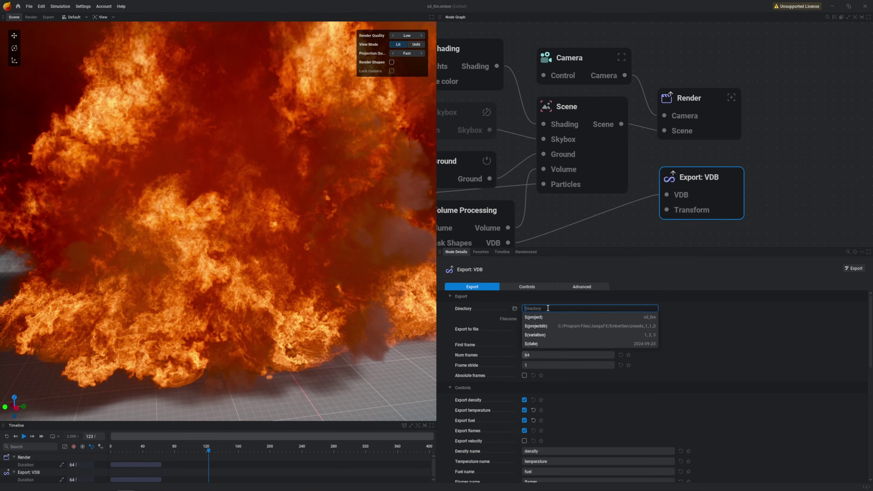
left_click(514, 309)
double_click(302, 170)
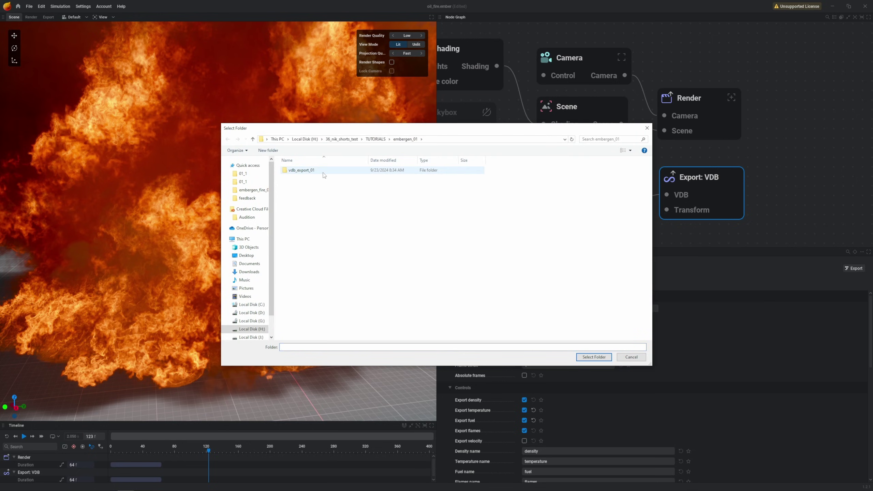
left_click(594, 357)
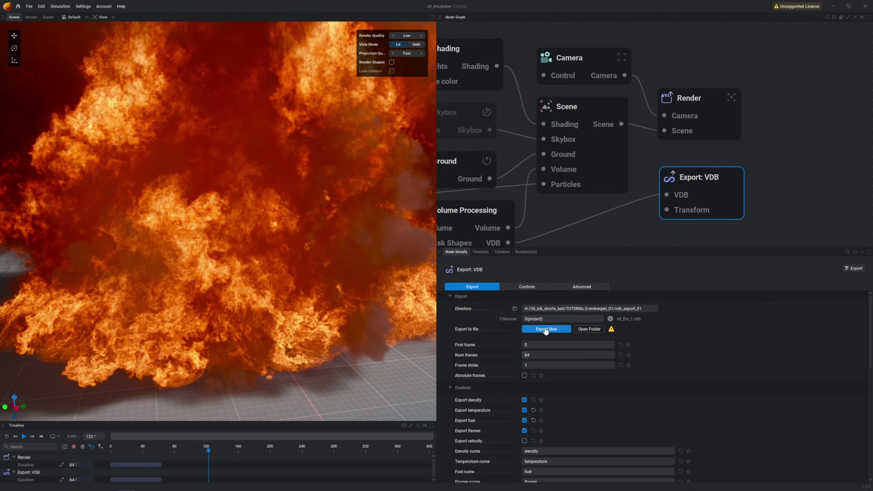
left_click(545, 329)
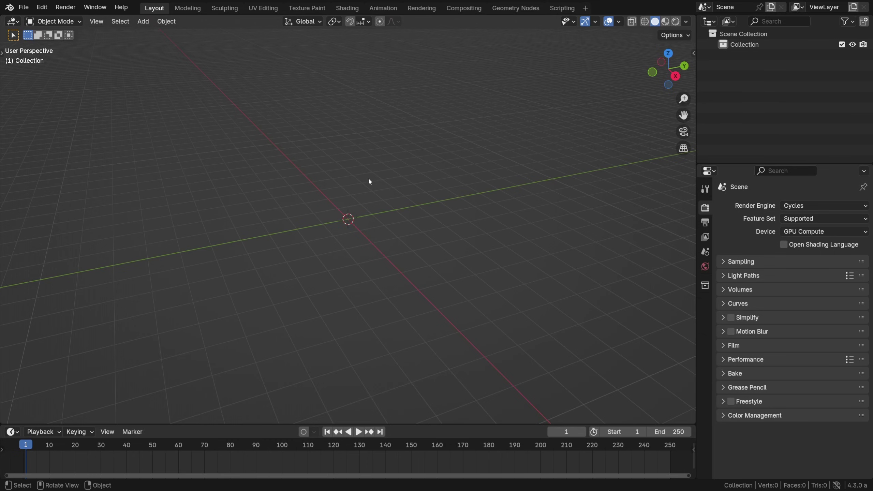
Import all oil_fire VDB files from the vdb_01 folder as an OpenVDB volume
key("shift+a")
mouse_move(361, 259)
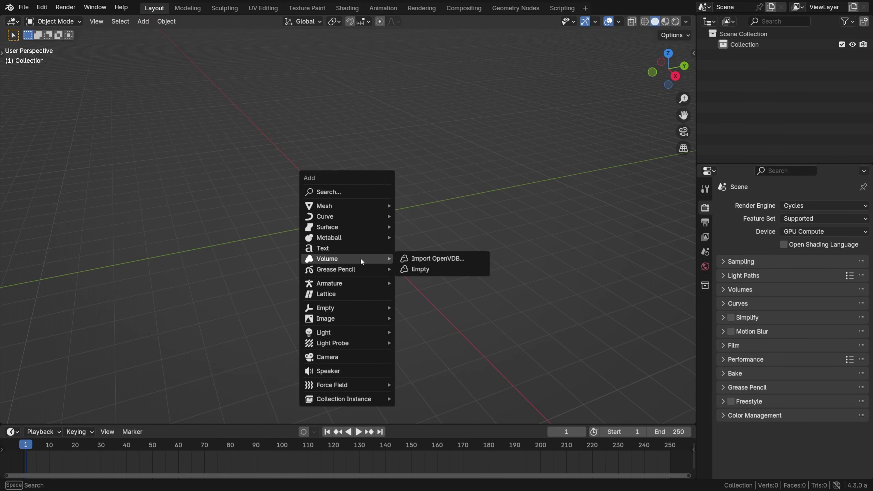
left_click(459, 260)
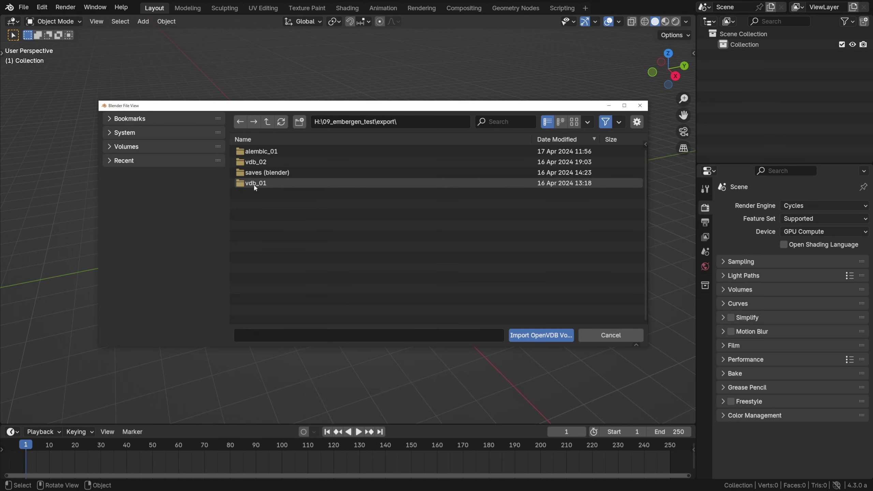
double_click(261, 186)
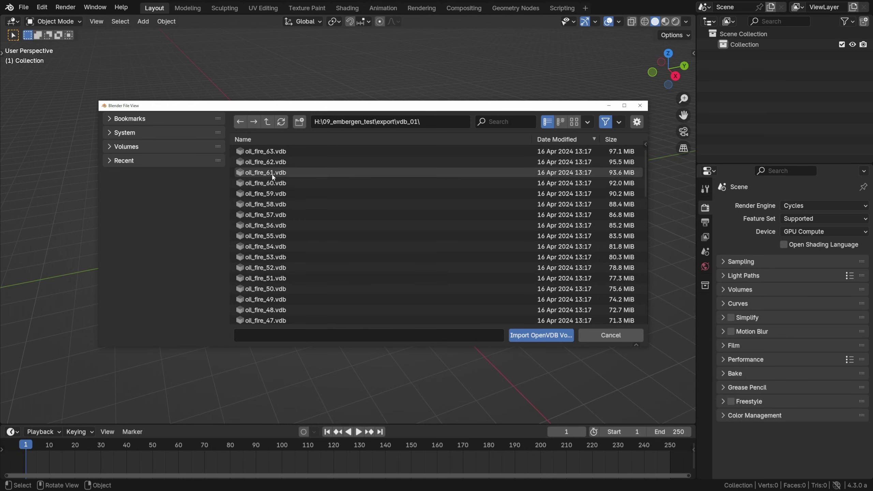
key("a")
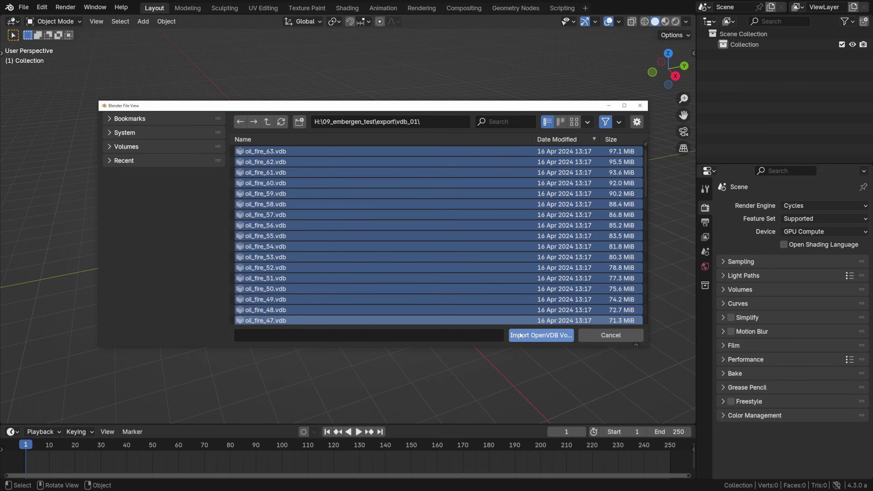
left_click(533, 336)
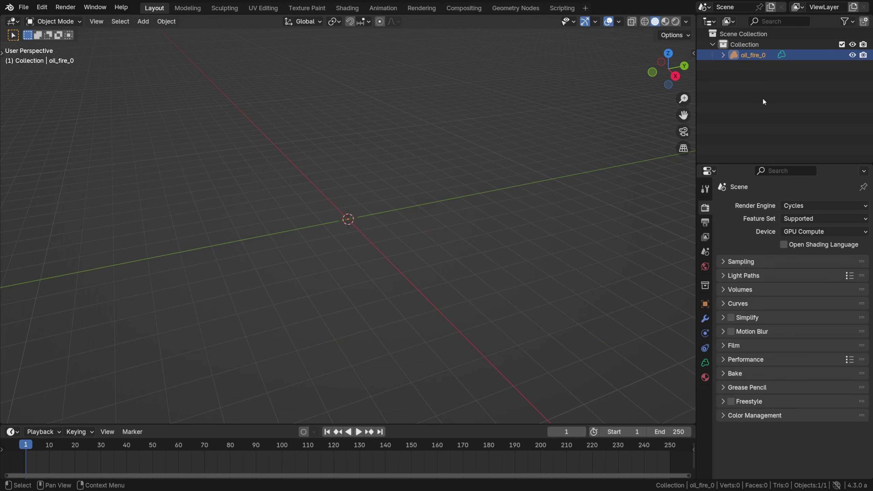
Scale the oil_fire_0 smoke volume down to about 0.146
left_click(56, 461)
left_click(69, 465)
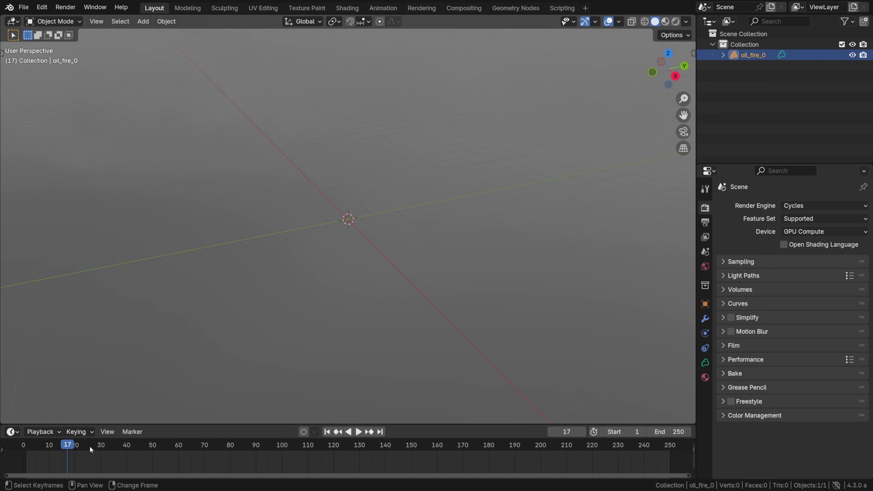
scroll(387, 222, "down", 4)
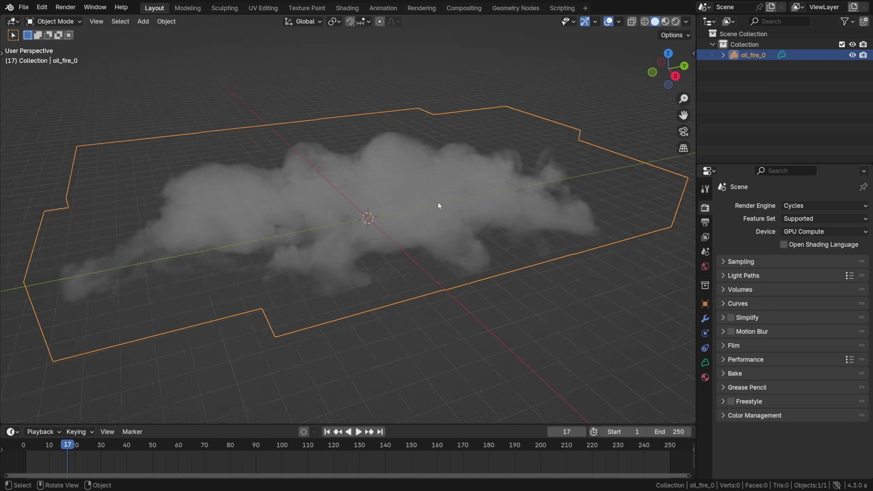
key("s")
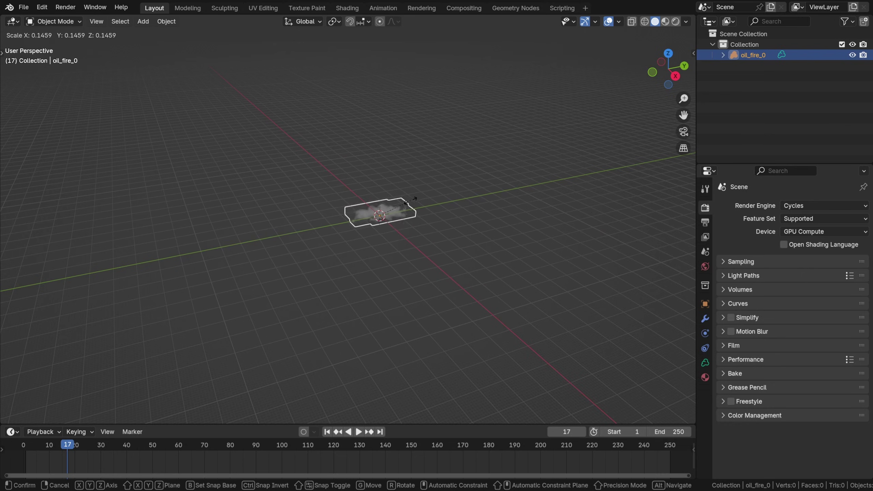
left_click(444, 188)
scroll(408, 198, "up", 6)
middle_click_drag(365, 222, 347, 223)
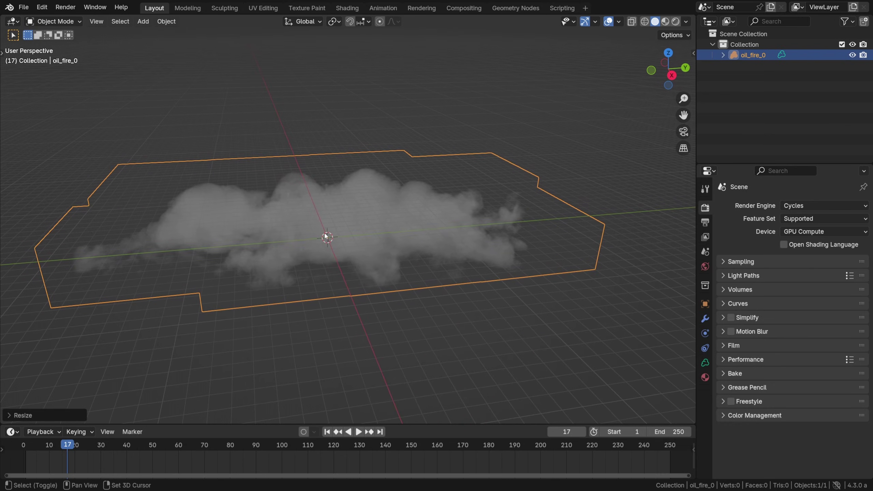
Play the smoke animation and set the current frame to 64
key("shift+space")
key("shift+space")
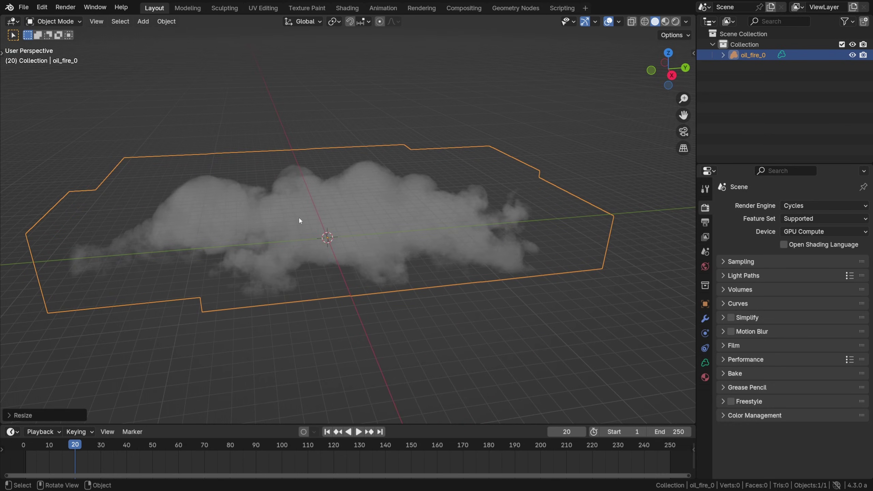
left_click(57, 462)
key("space")
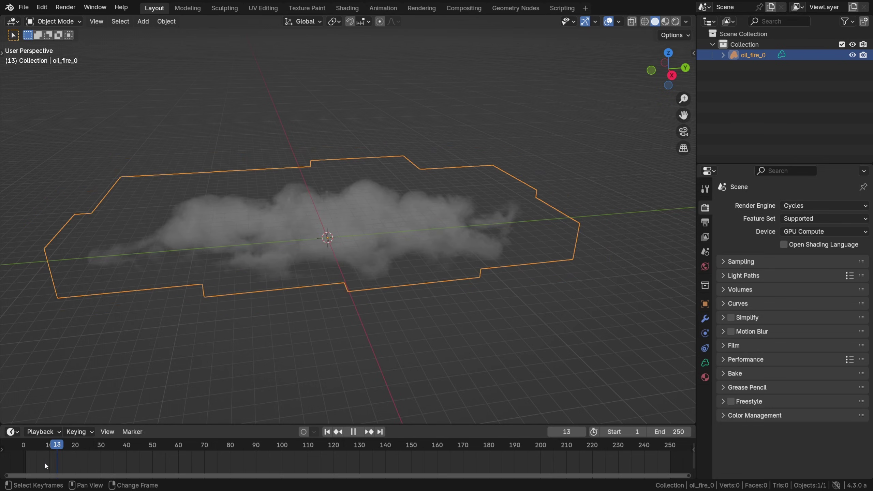
left_click(93, 465)
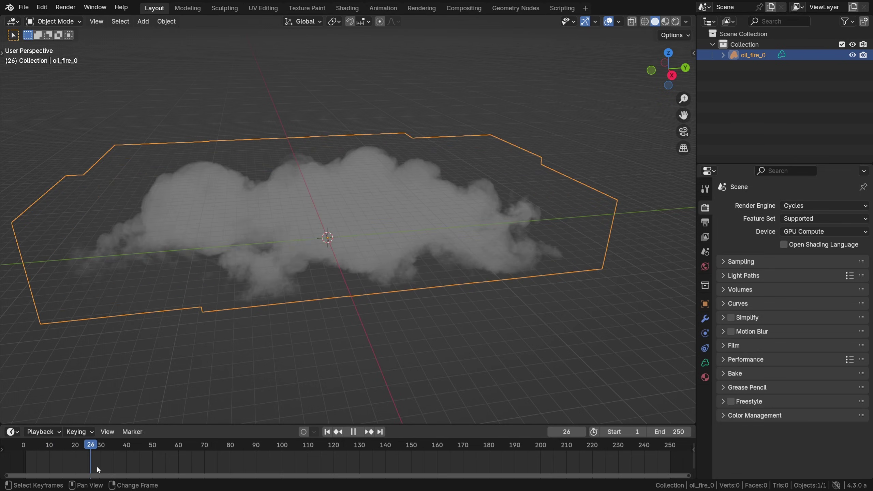
left_click(98, 466)
key("space")
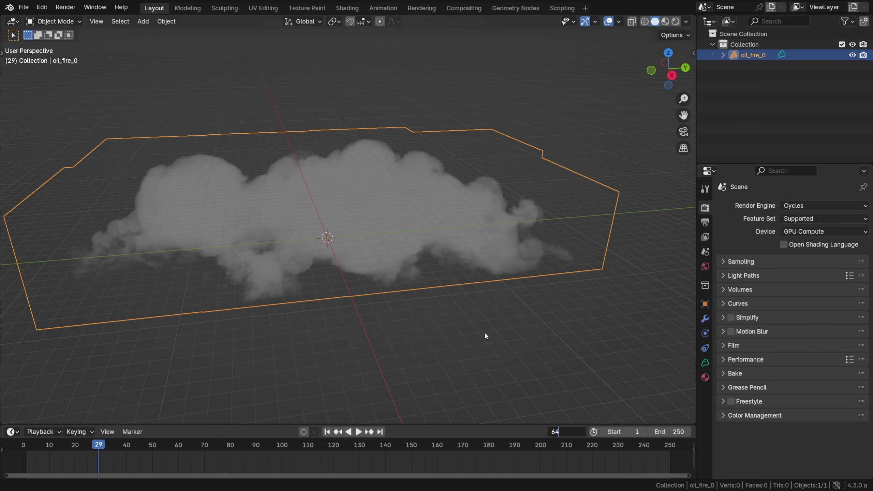
key("Return")
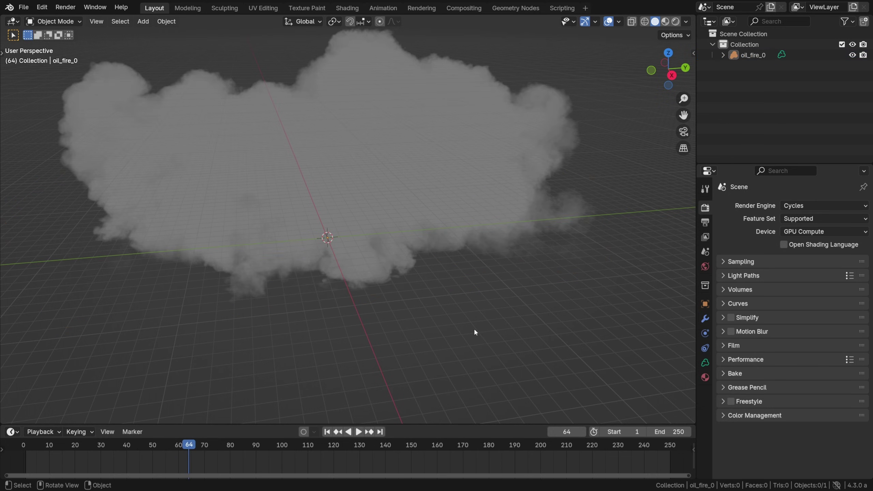
Browse oil_fire_0's temperature, fuel and flames grids, return to density, and split the viewport in two
middle_click_drag(474, 328, 451, 270)
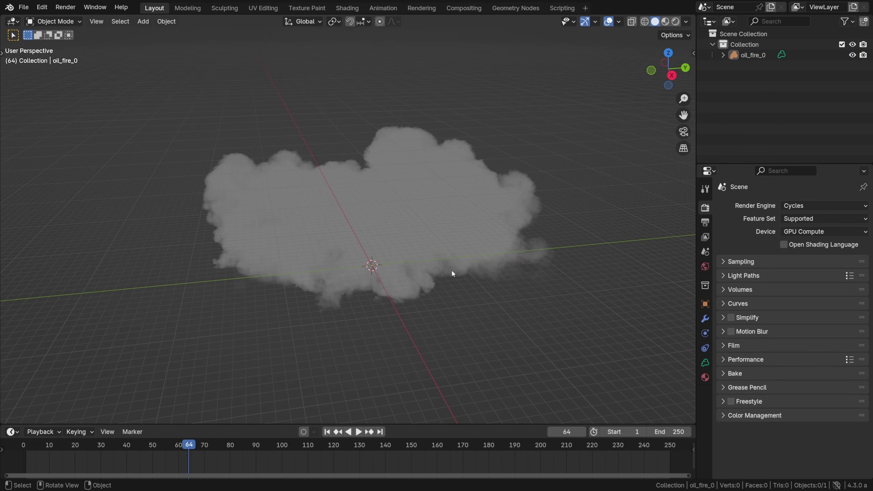
left_click(705, 364)
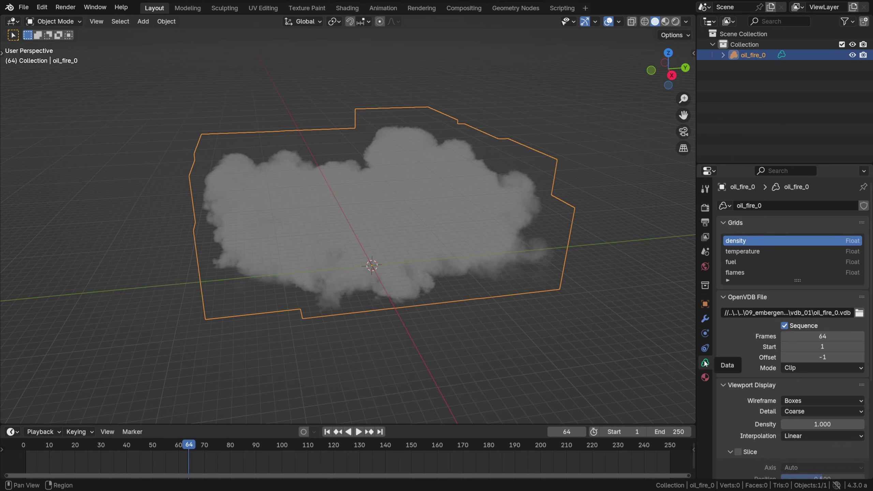
left_click(749, 252)
left_click(738, 262)
left_click(731, 272)
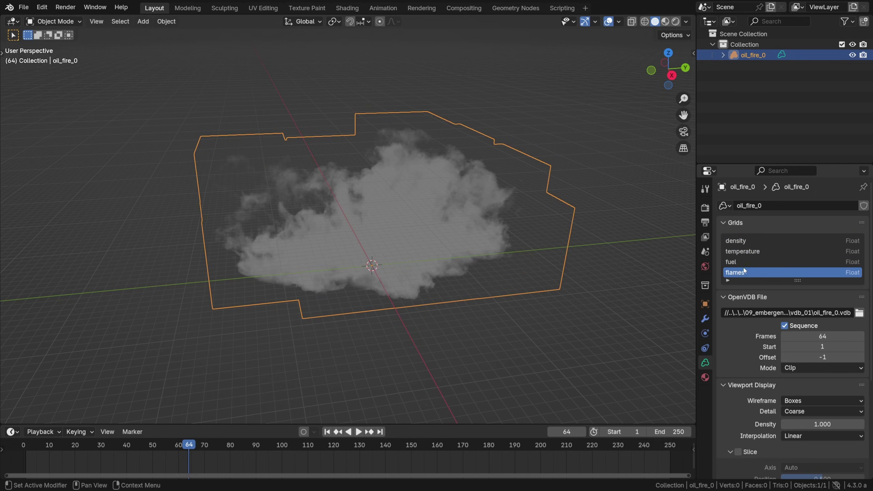
left_click(750, 238)
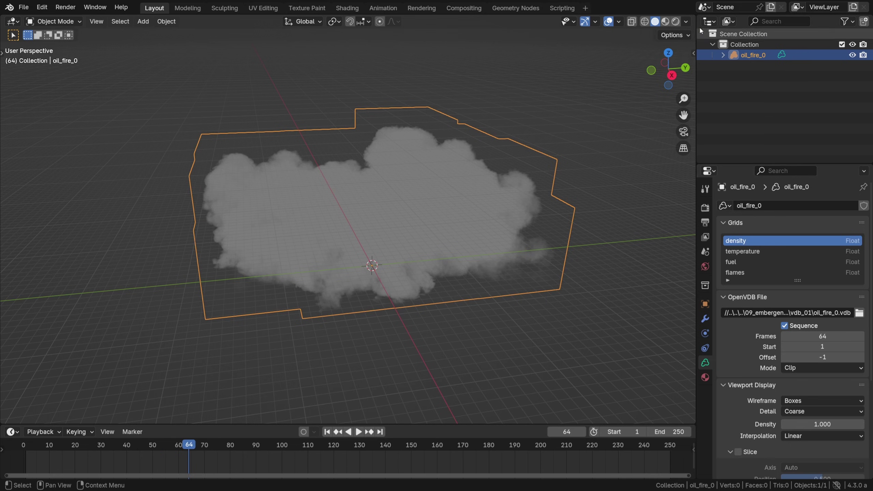
left_click_drag(691, 32, 602, 216)
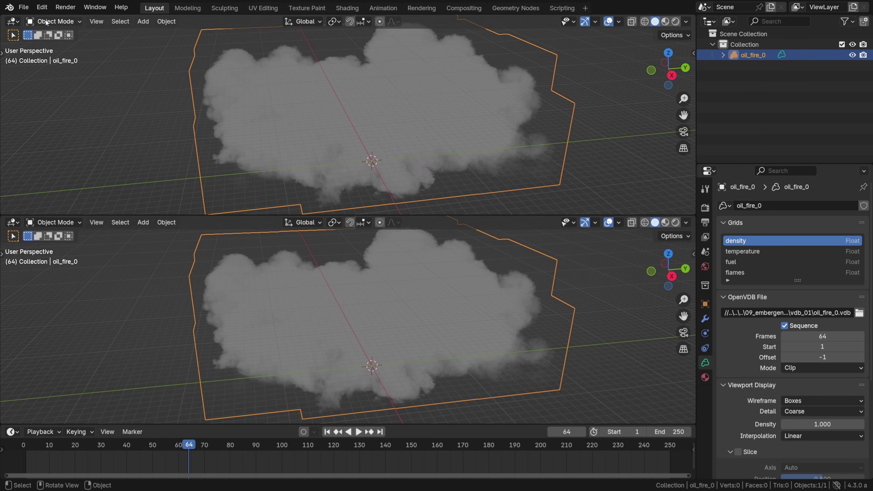
Make the upper area a Shader Editor and add a new 'fire' material with a Principled Volume
left_click(13, 22)
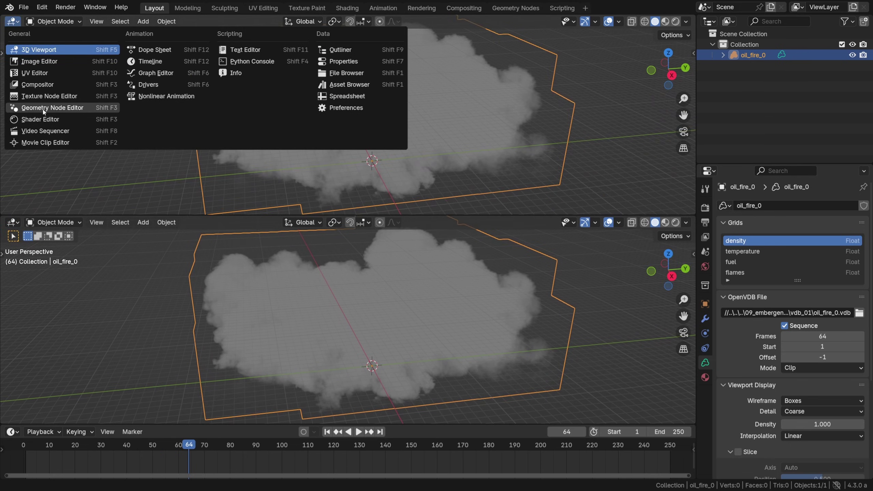
left_click(46, 119)
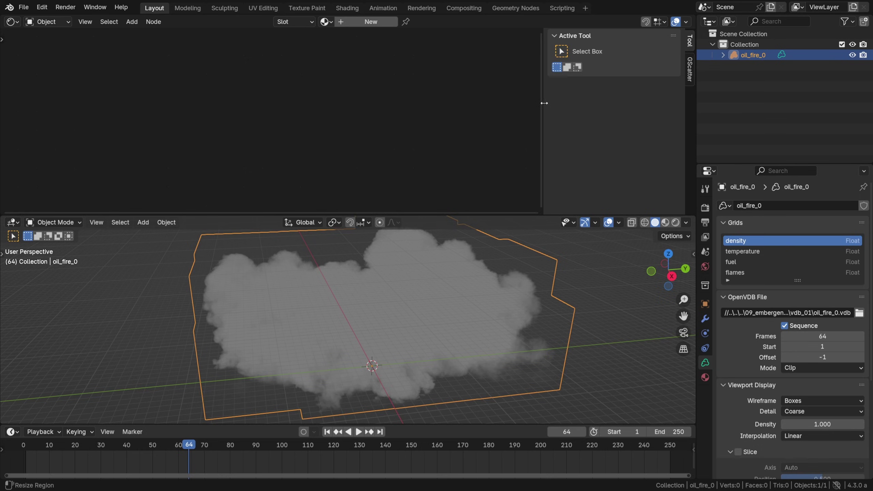
left_click_drag(544, 103, 840, 135)
left_click(370, 22)
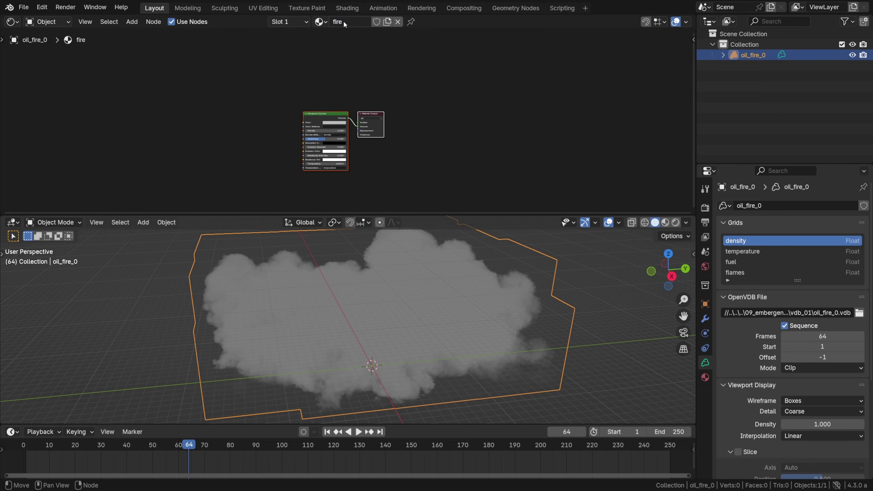
key("Home")
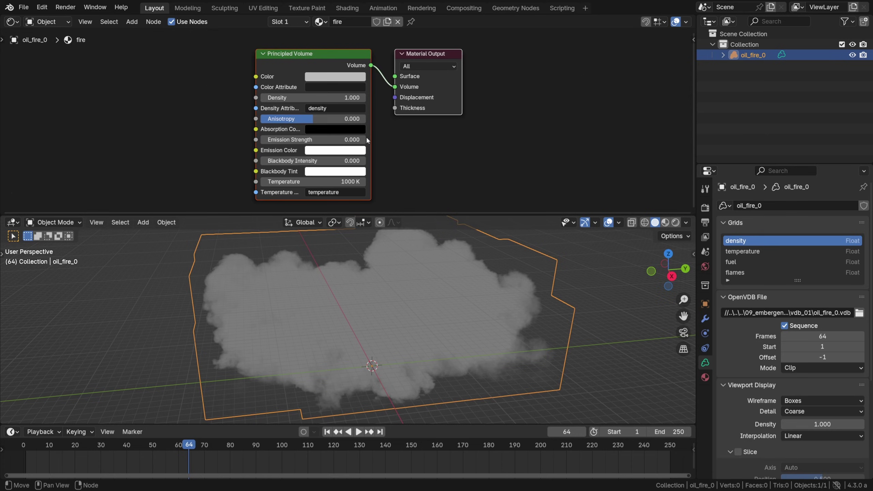
left_click(705, 208)
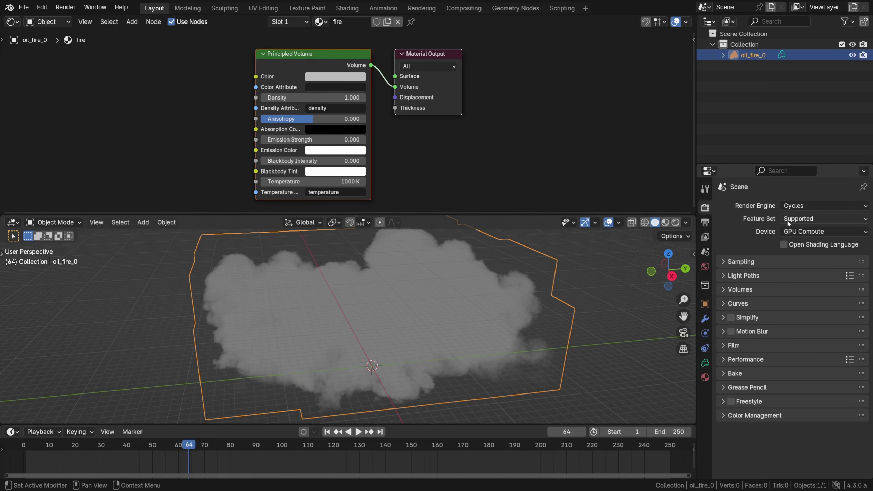
Switch the viewport to Rendered shading and add a Sun light
left_click(675, 223)
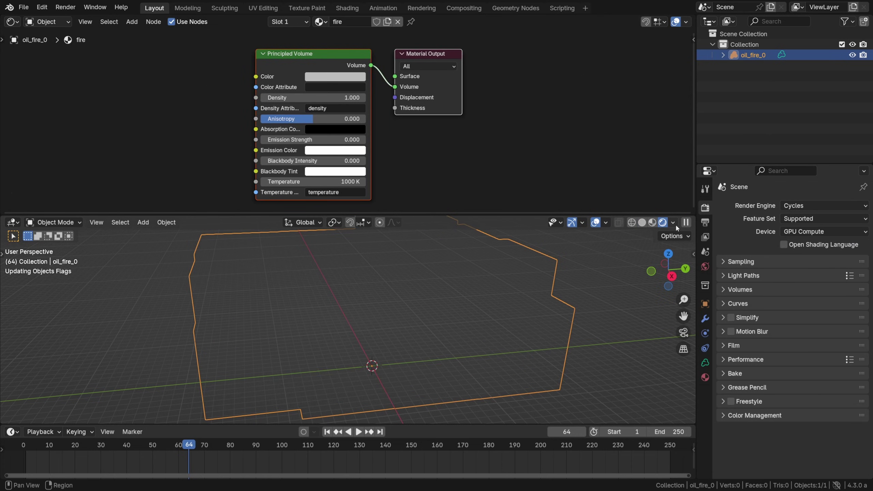
middle_click_drag(422, 294, 363, 295)
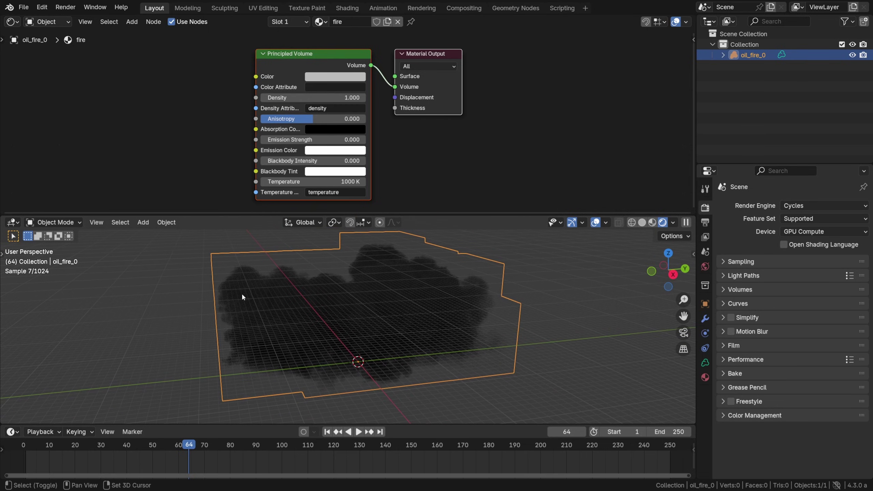
key("shift+a")
mouse_move(258, 369)
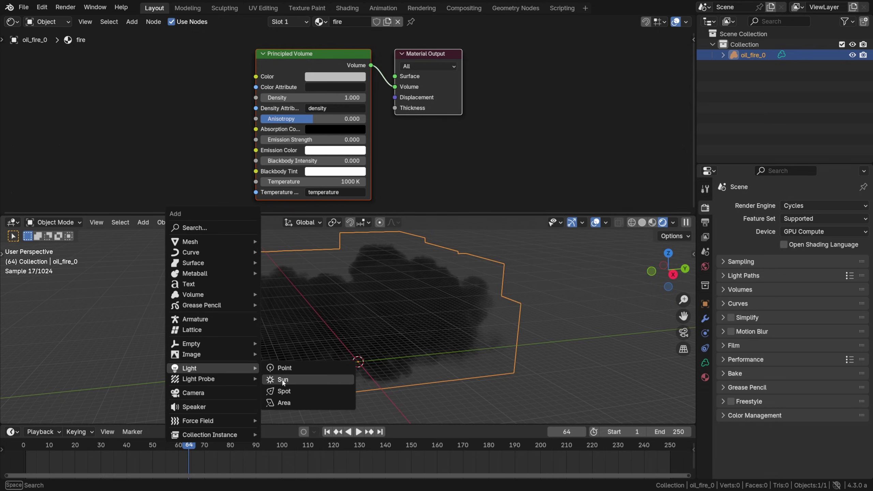
left_click(282, 380)
Place the Sun up-left of the cloud, angle it toward the smoke, and hide overlays
key("g")
left_click(191, 251)
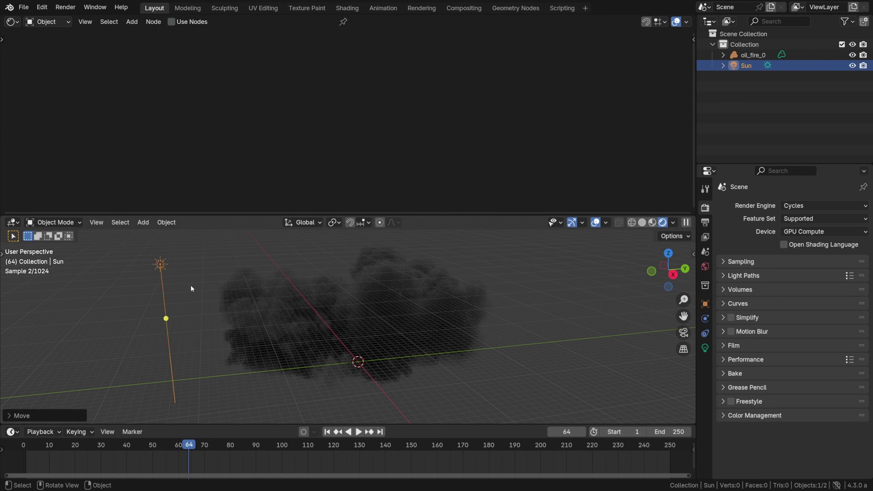
key("r")
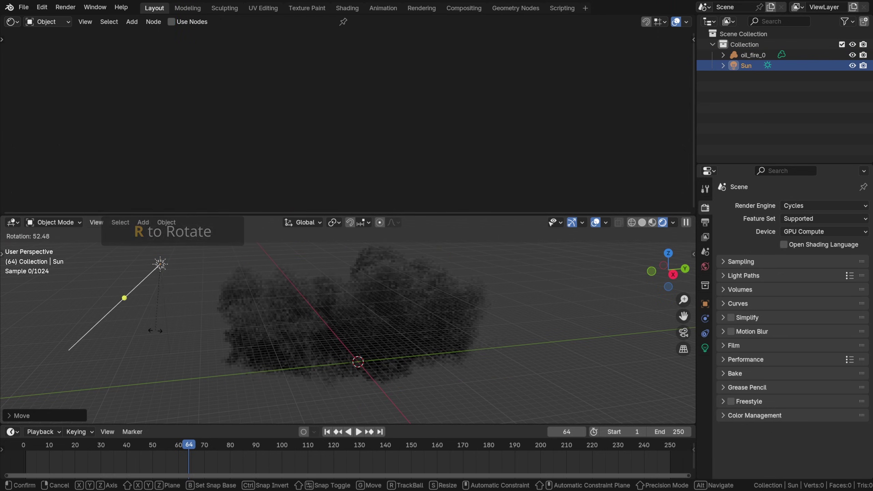
left_click(228, 339)
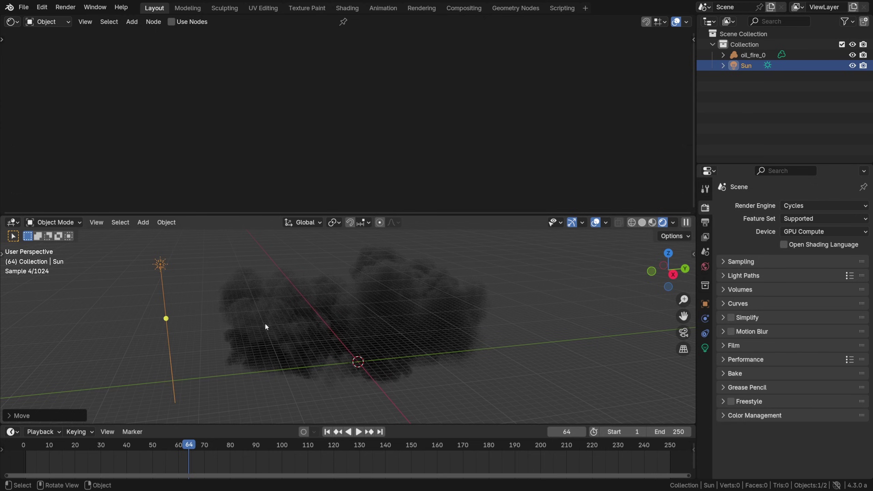
left_click(593, 226)
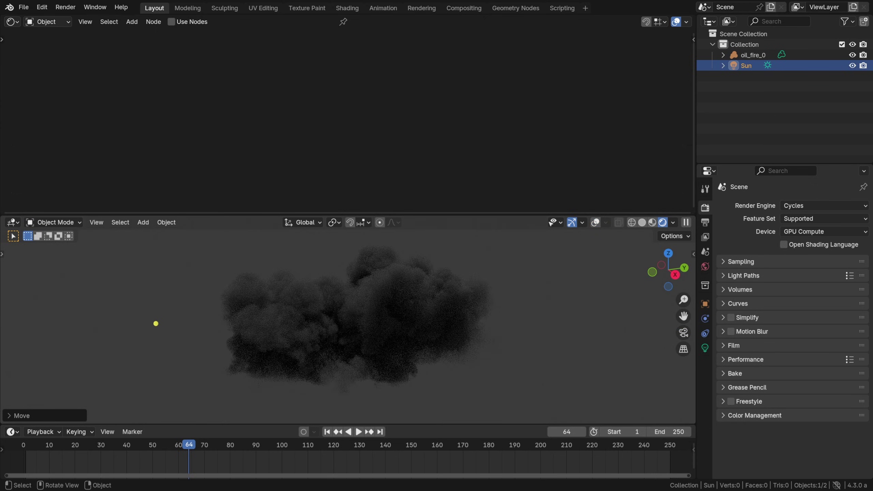
Re-rotate the sun light, then try a higher density on oil_fire_0 and reset it to 1.000
key("r")
left_click(573, 366)
left_click(453, 292)
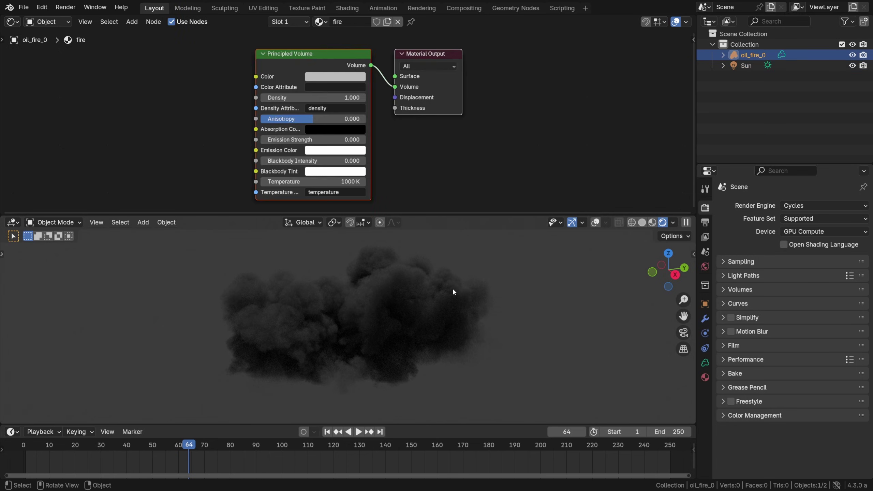
left_click_drag(341, 93, 357, 93)
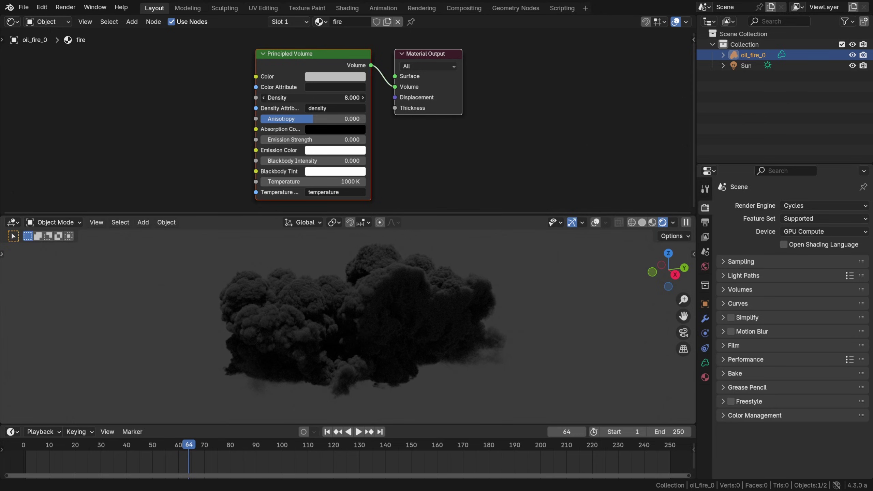
mouse_move(341, 97)
left_mouse_down()
mouse_move(301, 97)
mouse_move(330, 98)
left_mouse_up()
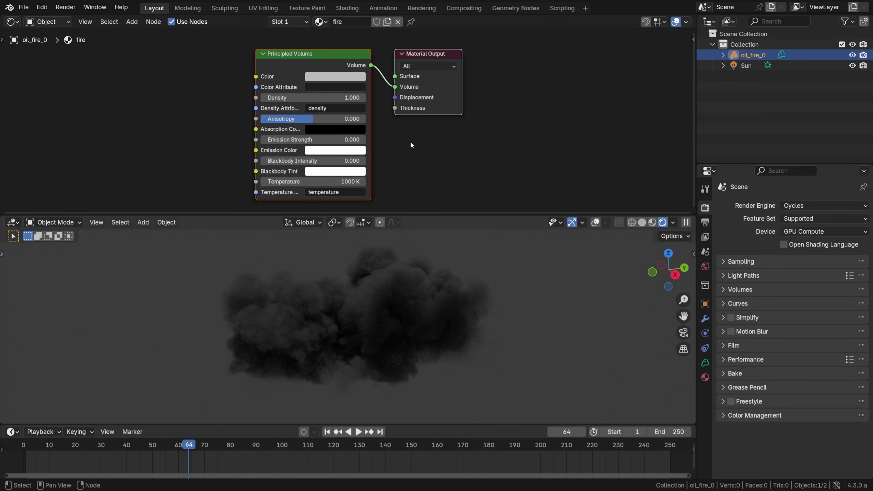
Move the Material Output node far to the right of Principled Volume
middle_click_drag(395, 63, 187, 66)
left_click(218, 57)
left_click_drag(219, 56, 686, 86)
middle_click_drag(441, 108, 452, 72)
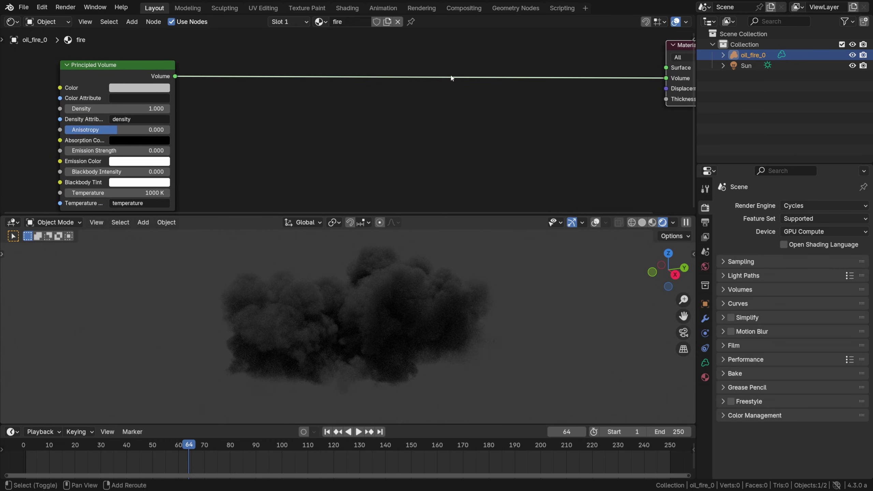
Insert an Add Shader node onto the Principled Volume to Material Output link
key("shift+a")
mouse_move(430, 133)
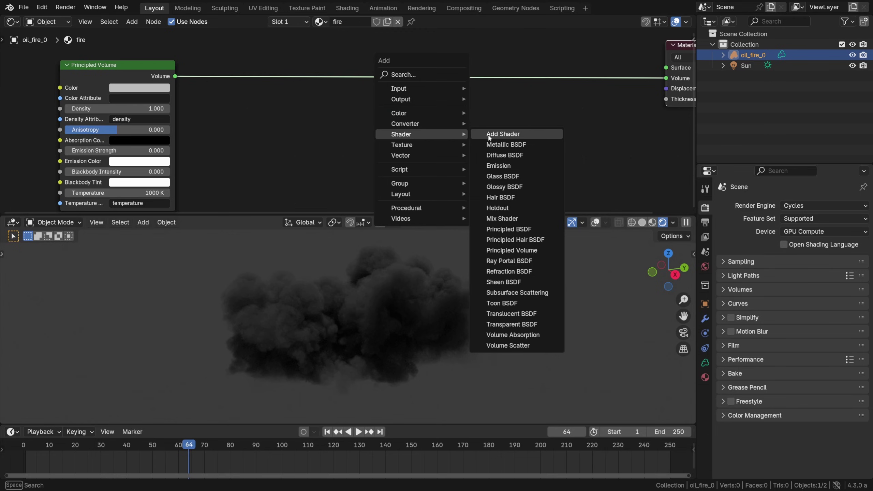
left_click(490, 135)
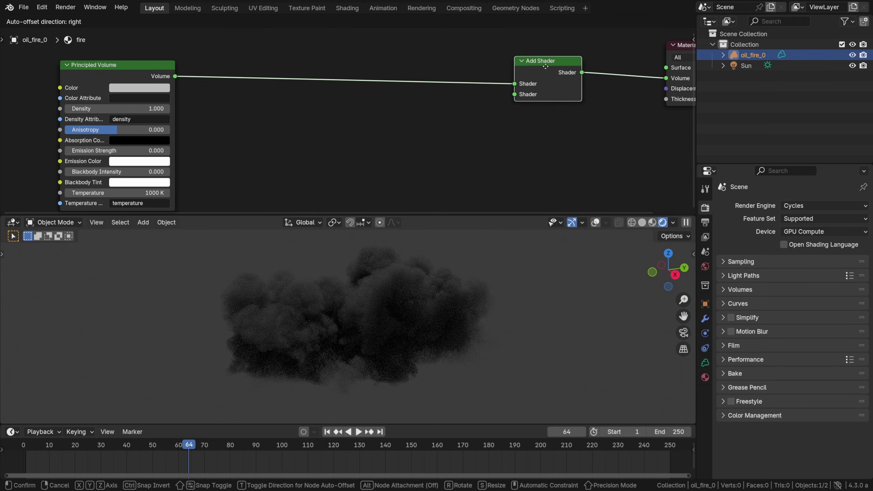
left_click(545, 65)
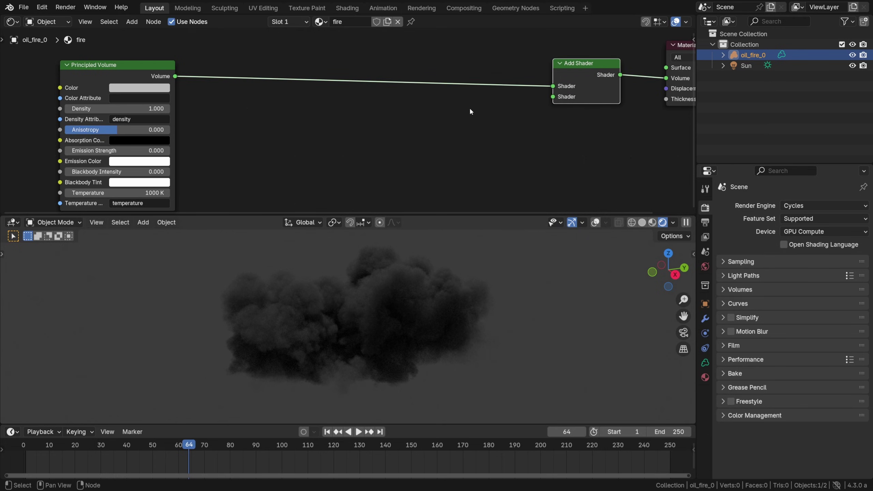
Add an Emission node and connect it to the Add Shader's second Shader input
key("shift+a")
mouse_move(416, 108)
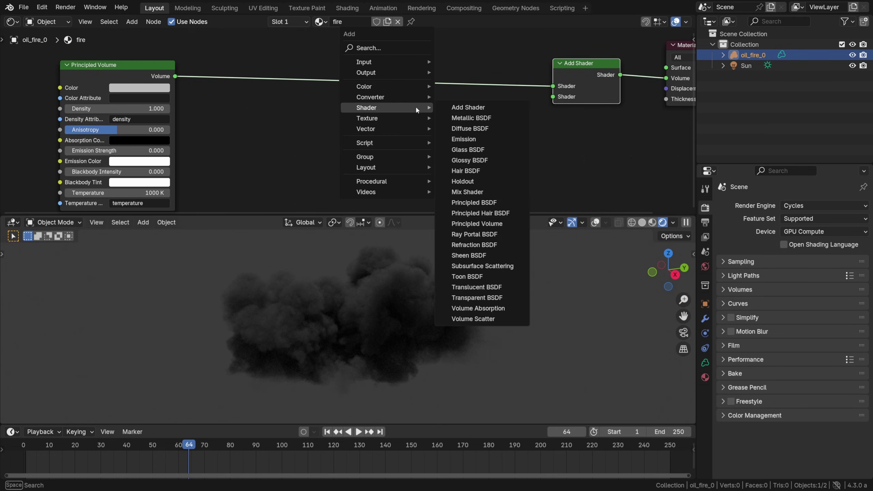
left_click(464, 139)
left_click(469, 133)
left_click_drag(502, 127, 553, 97)
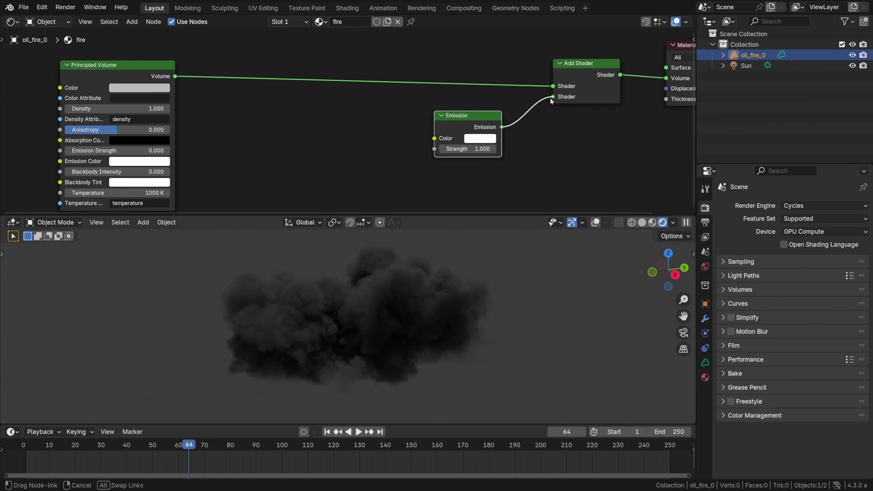
Set Emission strength to 0 and undo a trial Principled Volume emission change
left_click_drag(483, 149, 465, 149)
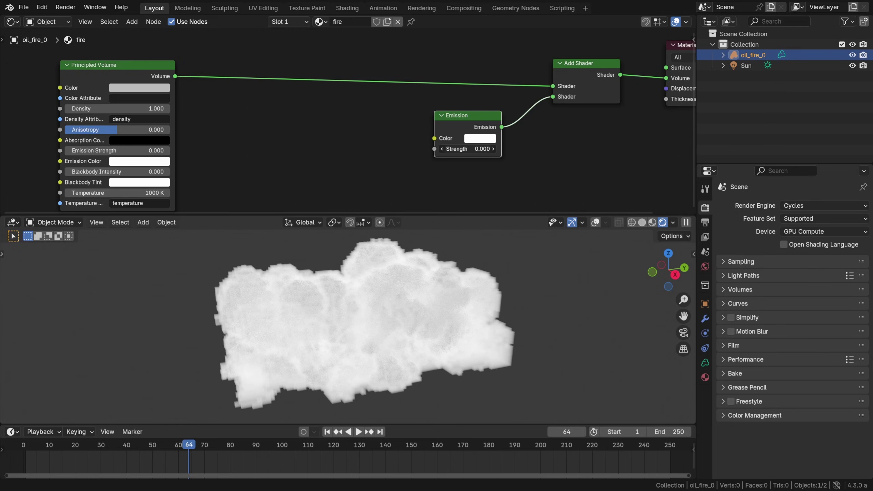
middle_click_drag(442, 166, 478, 141)
left_click_drag(179, 127, 183, 126)
key("ctrl+z")
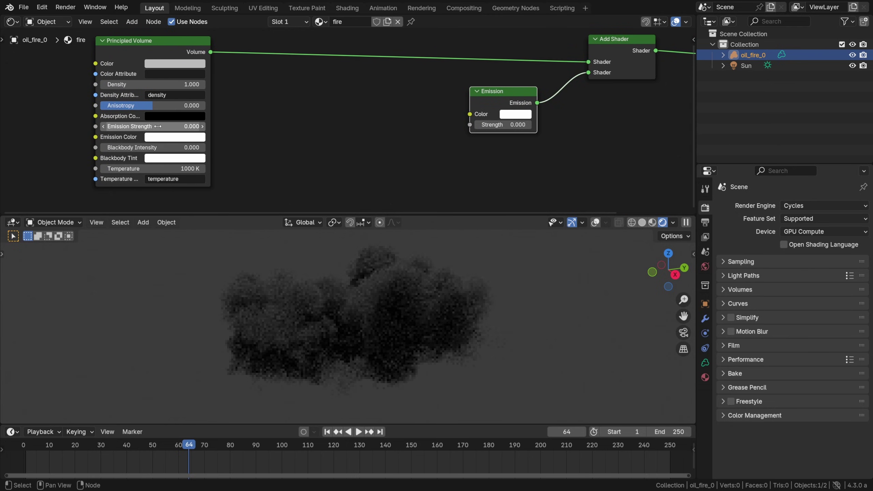
middle_click_drag(615, 58, 564, 80)
left_click_drag(466, 124, 491, 121)
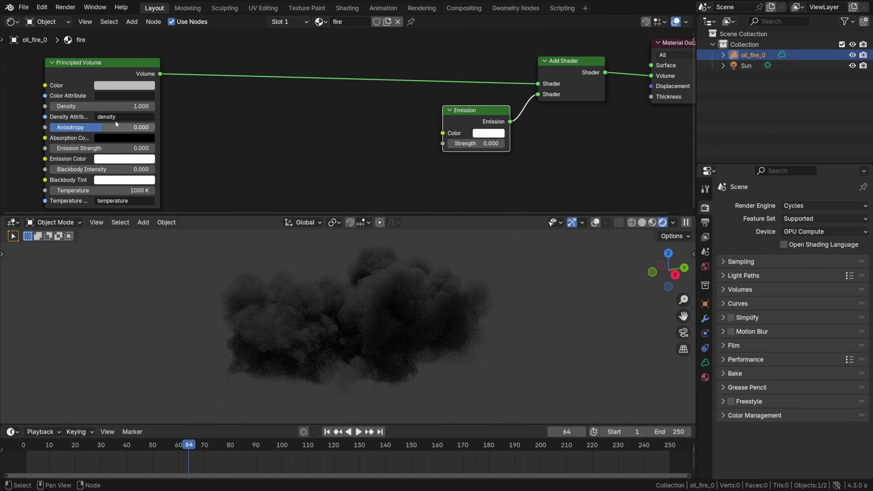
Re-enter 'density' as the Principled Volume's Density Attribute
scroll(103, 114, "up", 3)
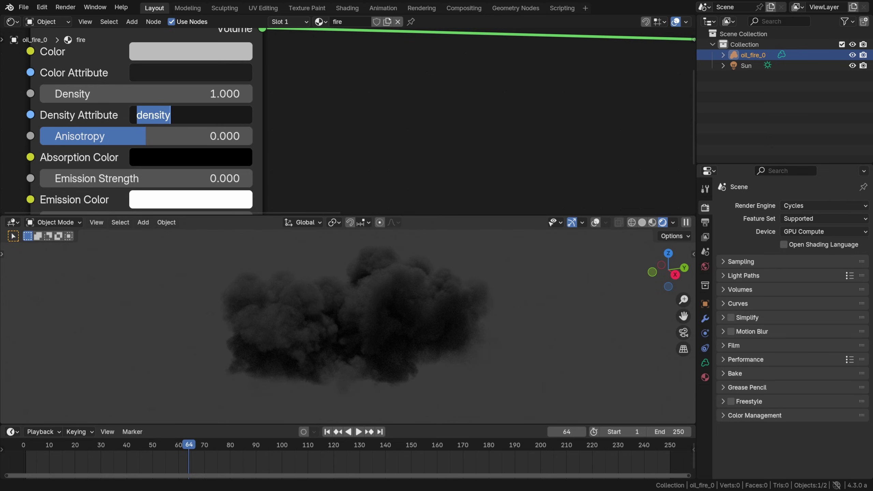
key("BackSpace")
type("density")
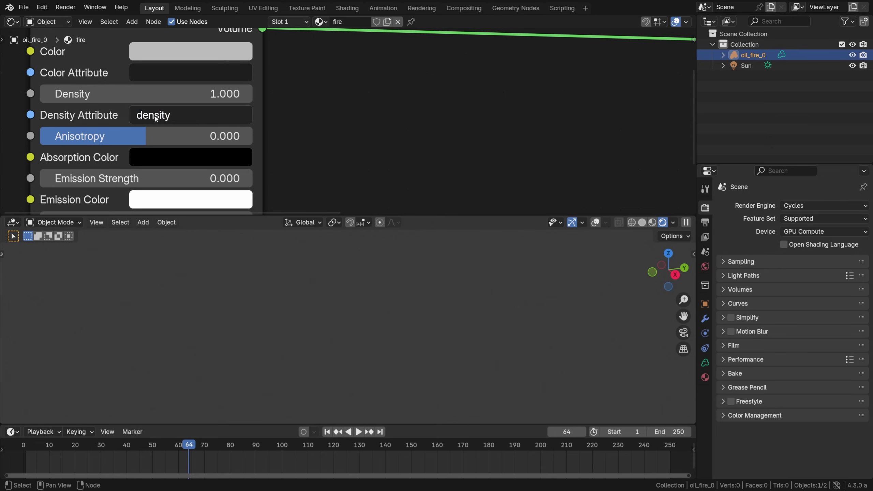
key("Return")
scroll(171, 114, "down", 3)
Add an Attribute node named 'flames' left of Emission and show the Volume Data grid list
key("shift+a")
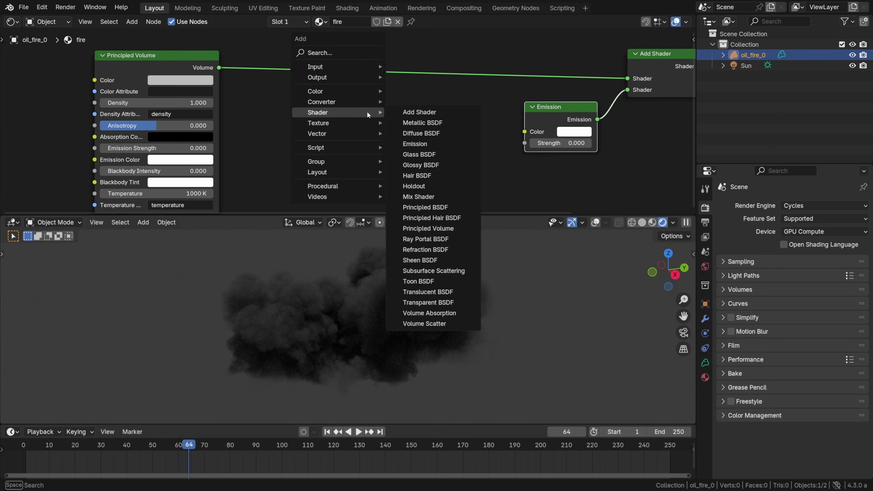
mouse_move(372, 66)
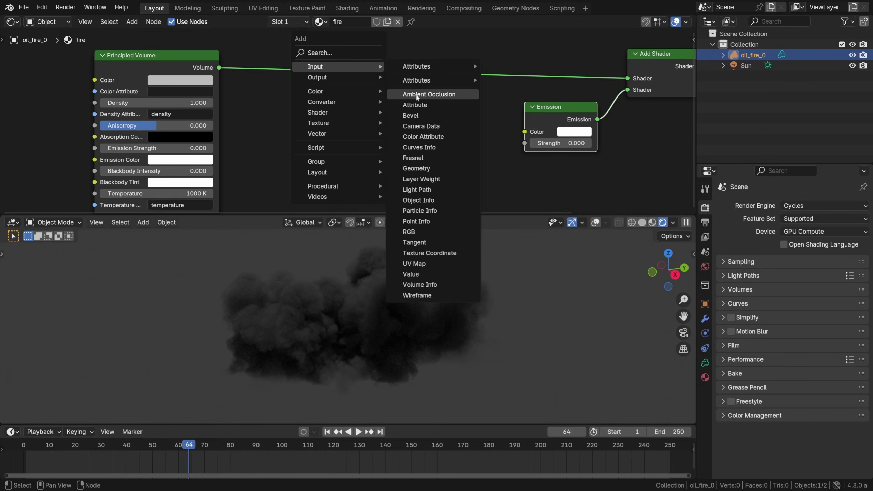
left_click(428, 106)
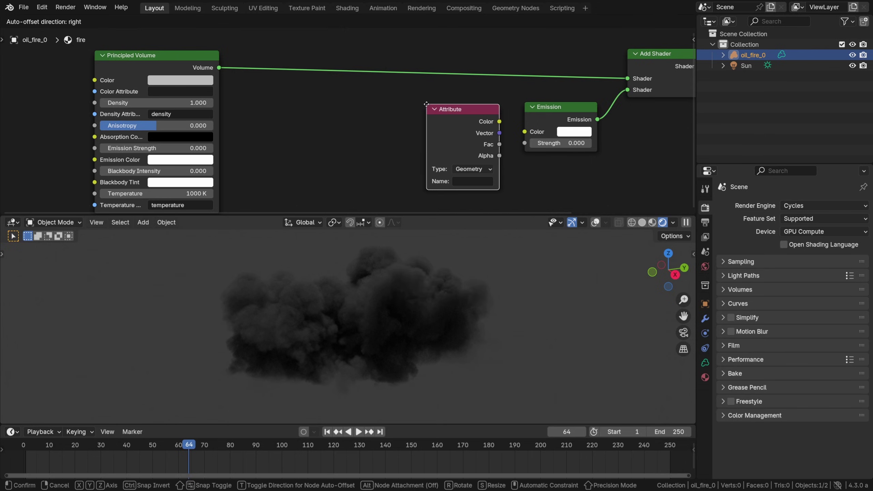
left_click(342, 110)
left_click(375, 181)
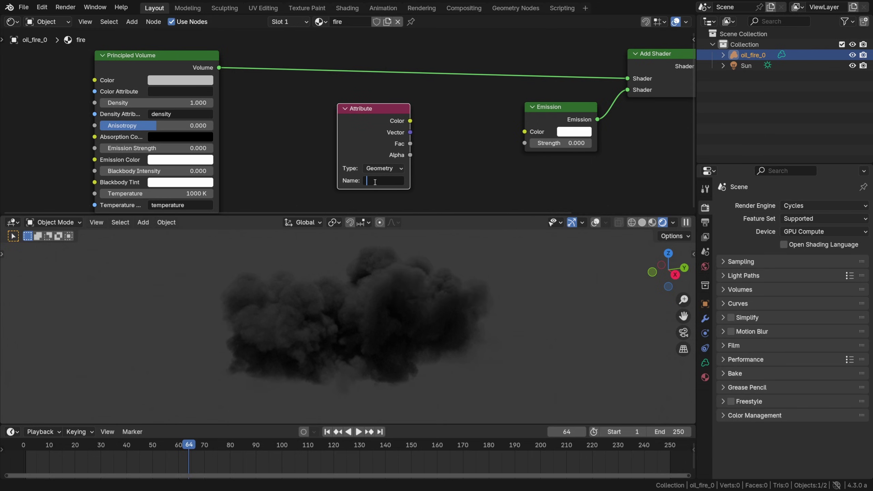
type("flames")
key("Return")
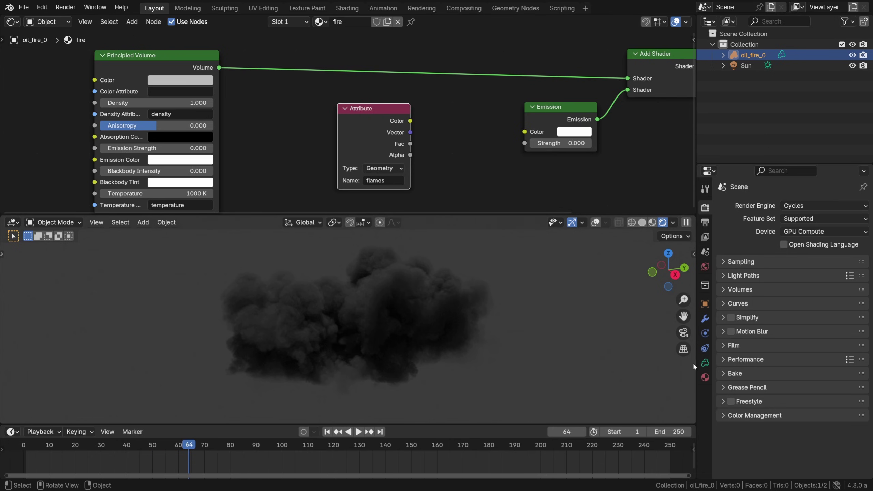
left_click(705, 362)
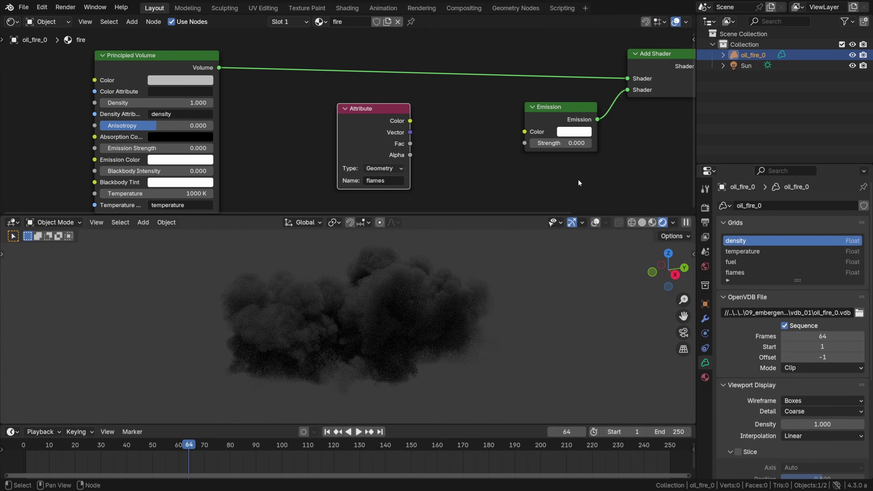
Feed the flames Attribute Color into Emission Color and set Emission Strength to 1.0
middle_click_drag(423, 121, 370, 121)
left_click_drag(353, 121, 468, 132)
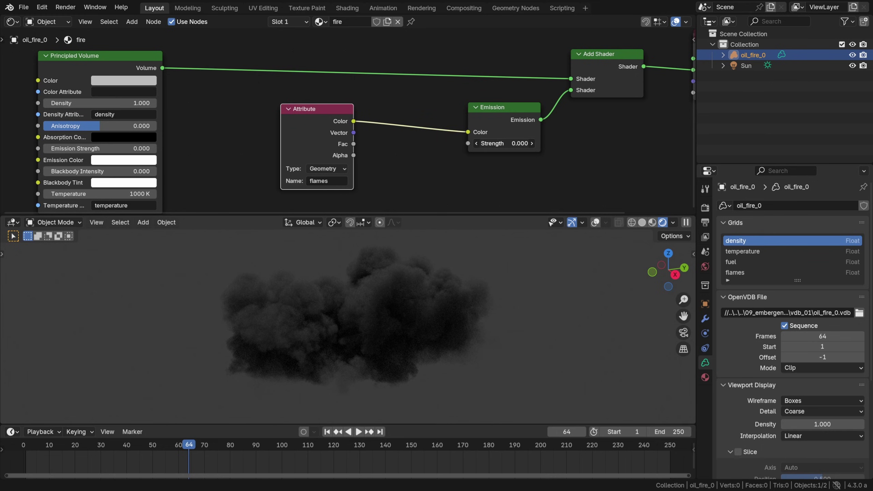
left_click_drag(493, 144, 518, 144)
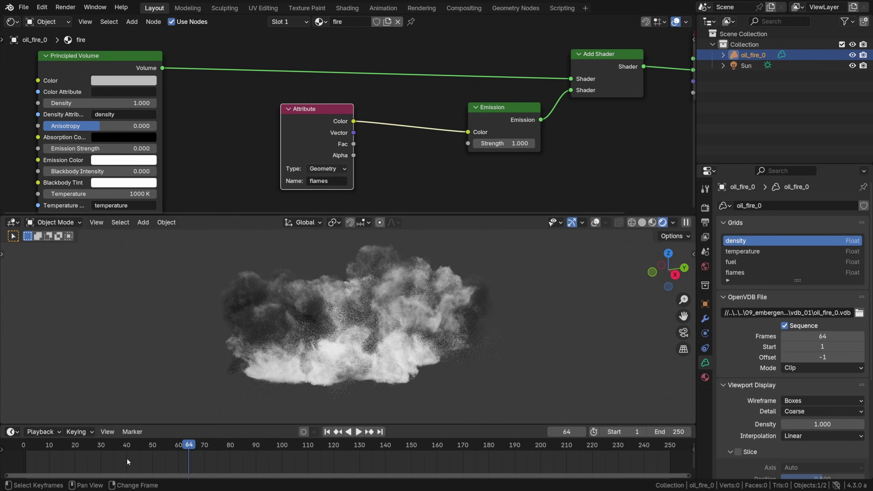
Scrub back through earlier frames, then return to frame 64
left_click_drag(127, 458, 75, 461)
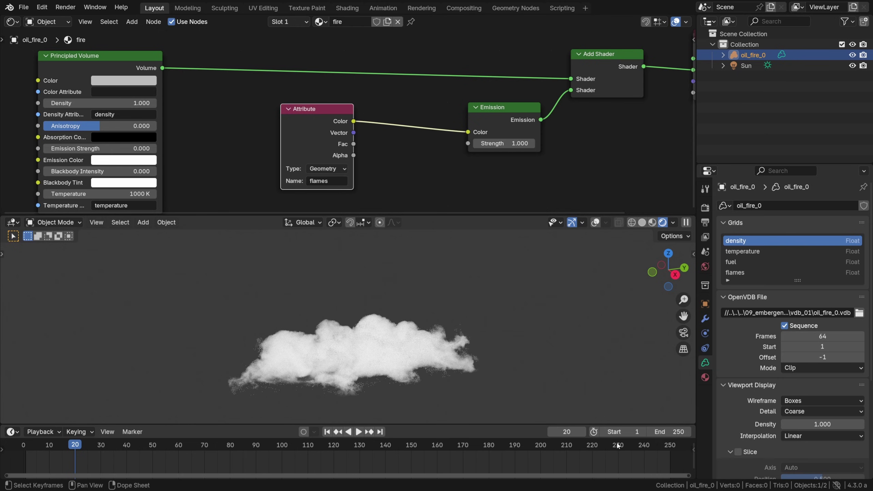
left_click(578, 432)
type("64")
key("Return")
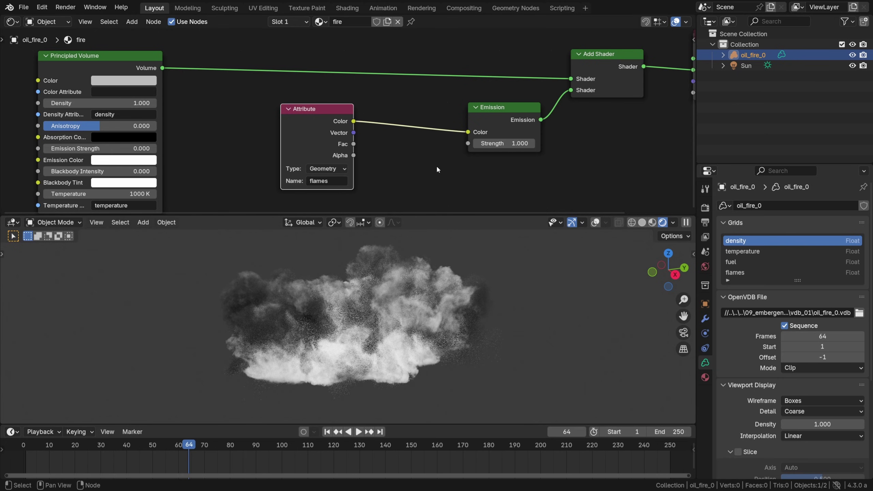
Move the Emission, Add Shader and Material Output nodes right to make room
scroll(437, 166, "down", 7)
middle_click_drag(602, 76, 471, 74)
left_click_drag(509, 69, 345, 129)
key("g")
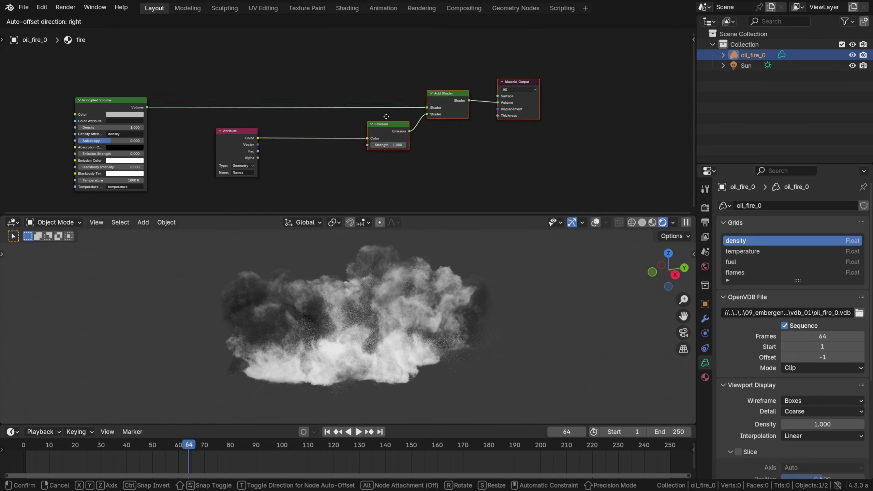
left_click(461, 120)
Insert a Color Ramp between the flames Attribute and Emission, with black stop at 0.116
scroll(263, 157, "up", 2)
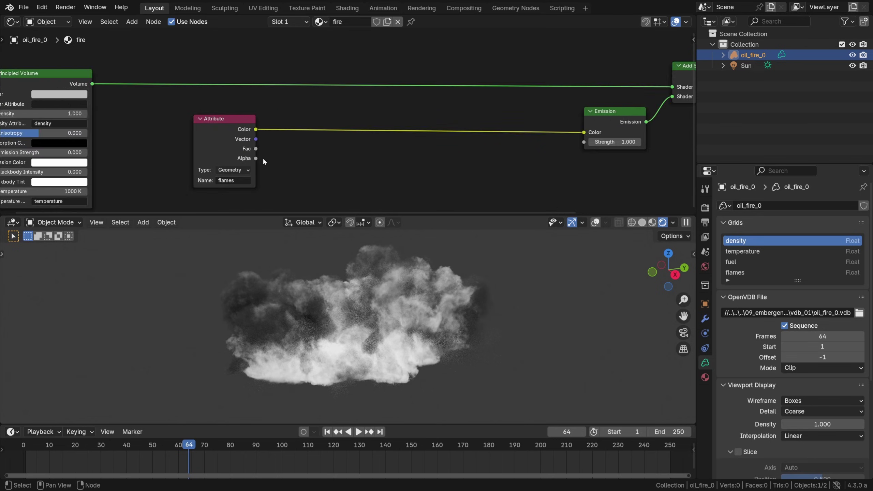
scroll(296, 127, "up", 2)
key("shift+a")
mouse_move(310, 136)
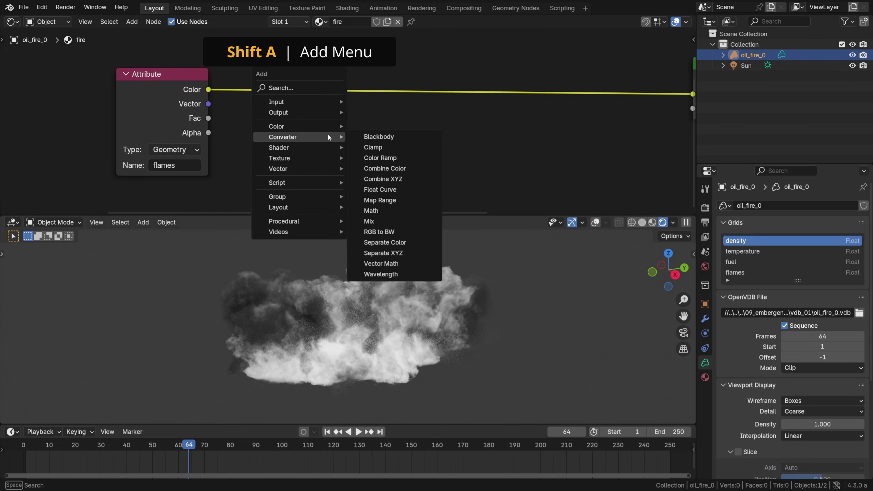
left_click(380, 158)
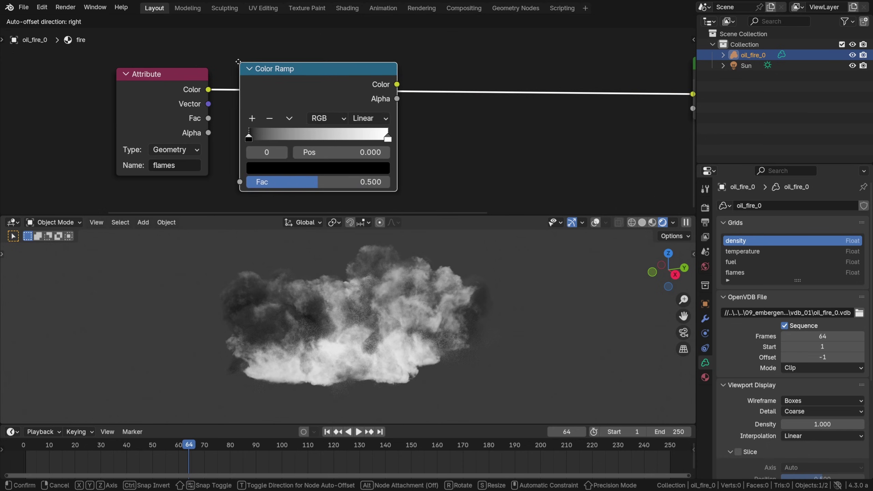
left_click(236, 63)
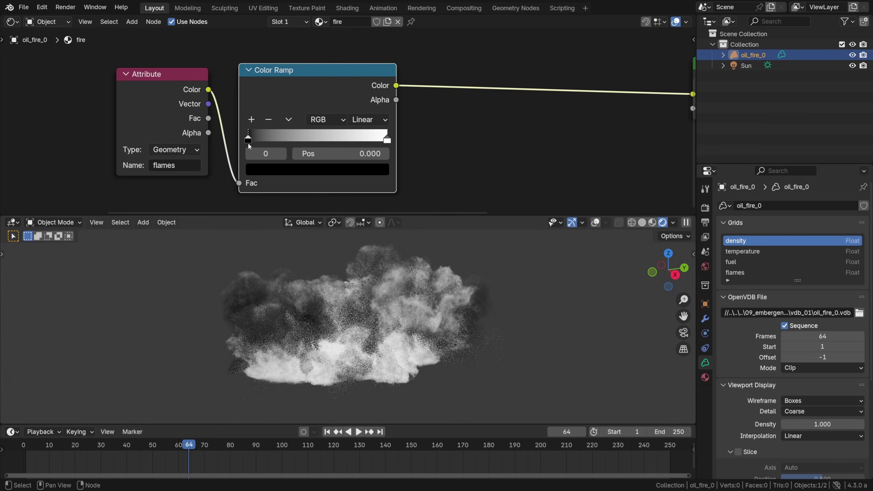
left_click_drag(249, 146, 265, 139)
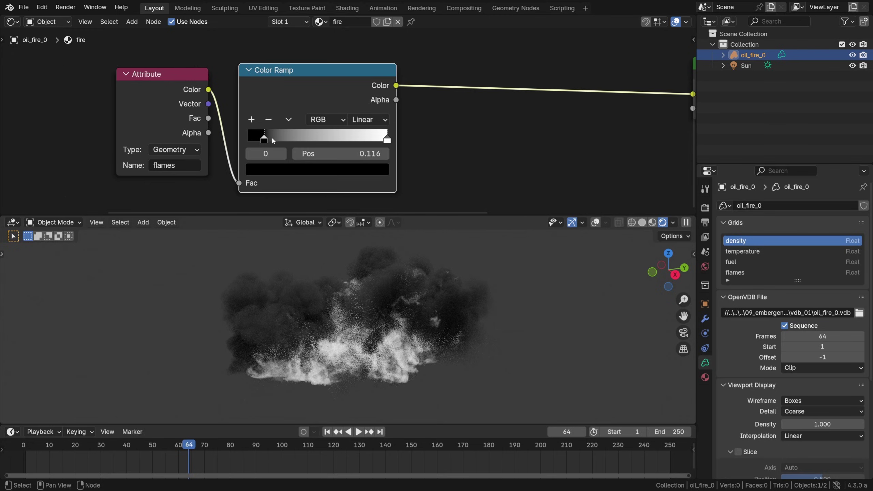
Set the World background Surface Strength to 0 for a black backdrop
left_click(705, 267)
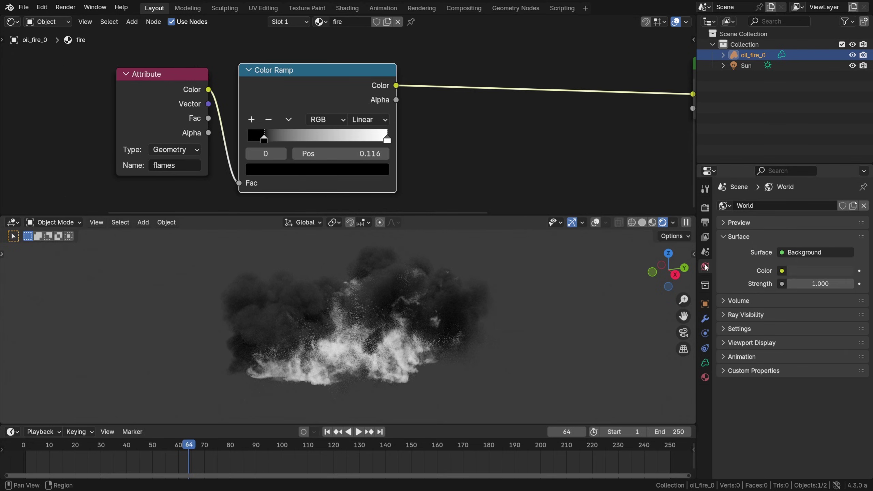
left_click_drag(821, 284, 802, 283)
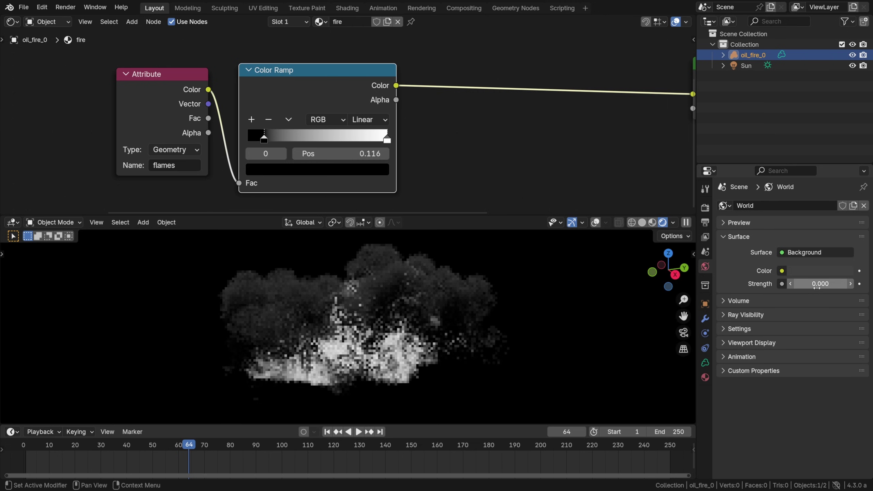
left_click(705, 208)
Set the Volumes Step Rate to 10 for render and viewport
left_click(740, 290)
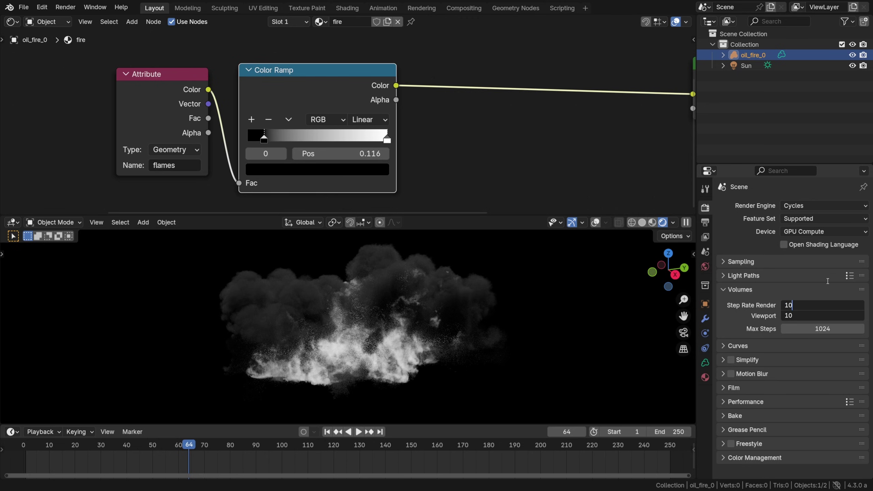
key("Return")
mouse_move(388, 335)
middle_mouse_down()
mouse_move(368, 335)
mouse_move(375, 343)
middle_mouse_up()
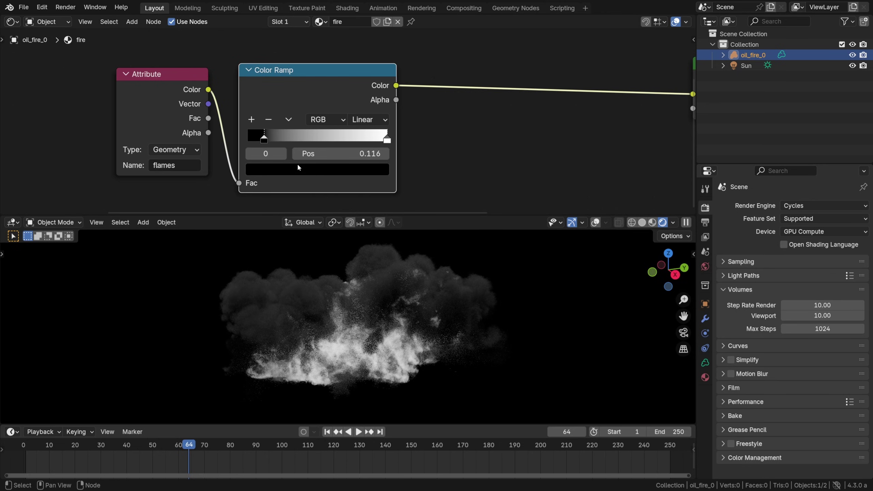
Move the Color Ramp black stop to 0.151 and white stop to about 0.366
left_click_drag(267, 138, 264, 139)
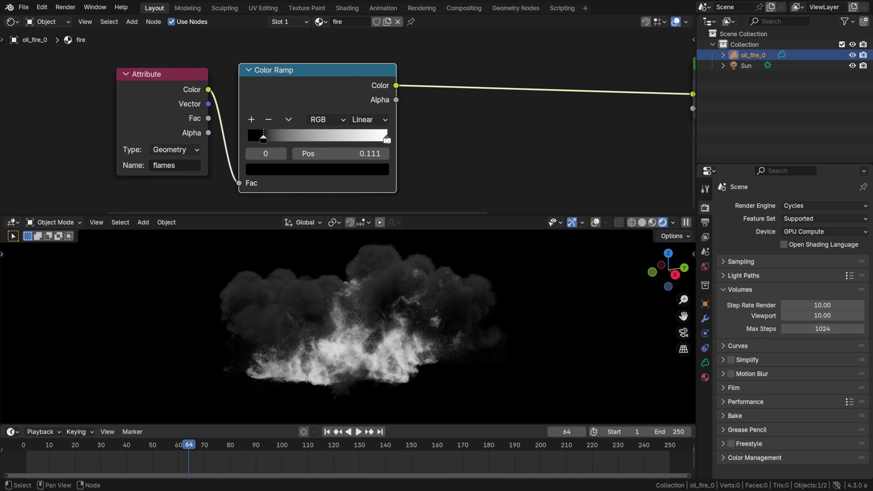
left_click_drag(387, 140, 269, 139)
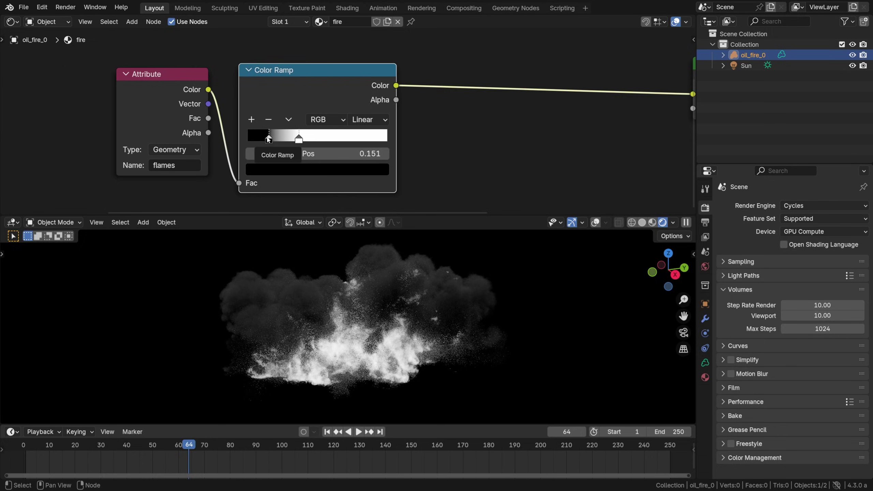
scroll(325, 142, "down", 2)
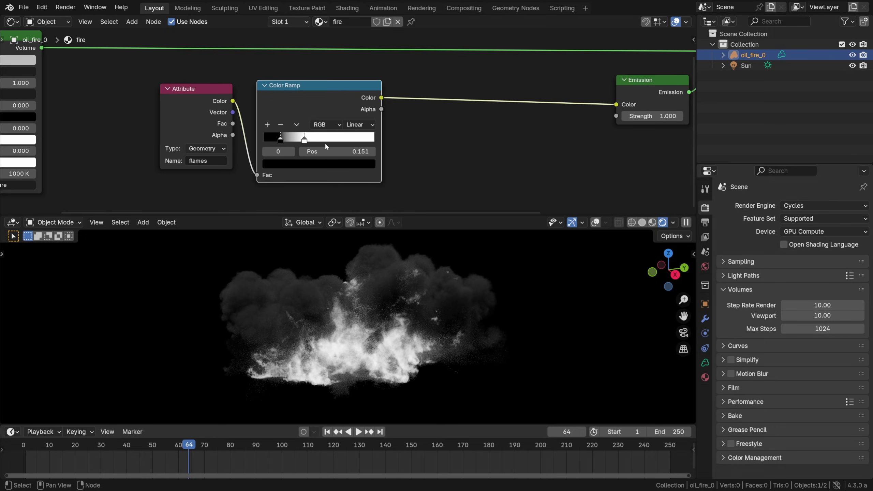
Add a second Color Ramp and insert it before the Emission node
middle_click_drag(370, 135, 315, 138)
scroll(386, 124, "up", 2)
key("shift+a")
mouse_move(387, 123)
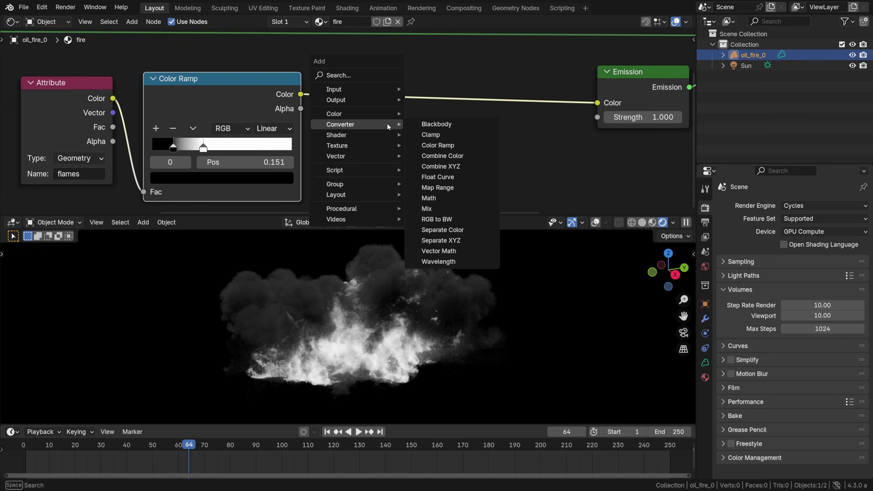
left_click(431, 145)
left_click(326, 70)
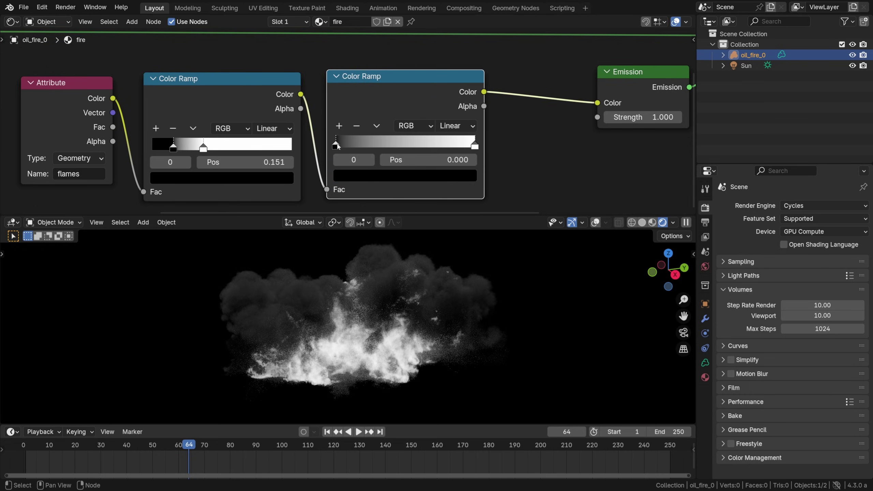
Set the second ramp's black stop near 0.219 and make the white stop red at 0.469
left_click_drag(337, 146, 367, 145)
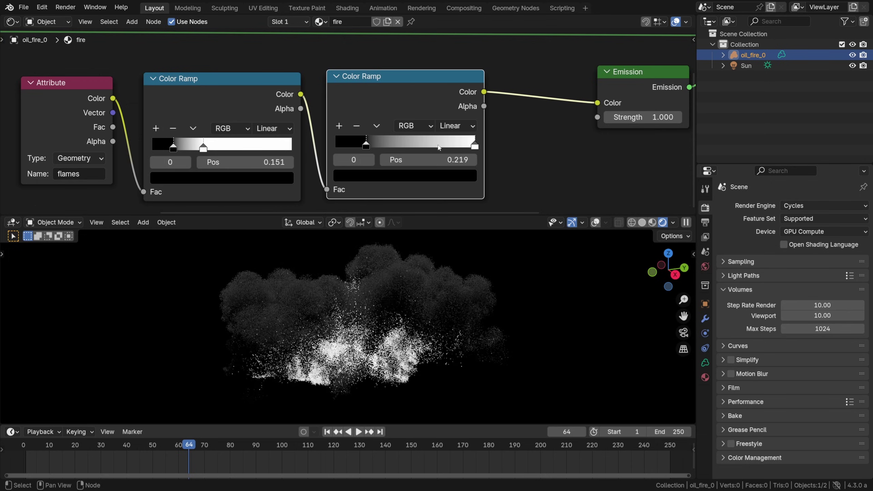
left_click_drag(475, 147, 400, 145)
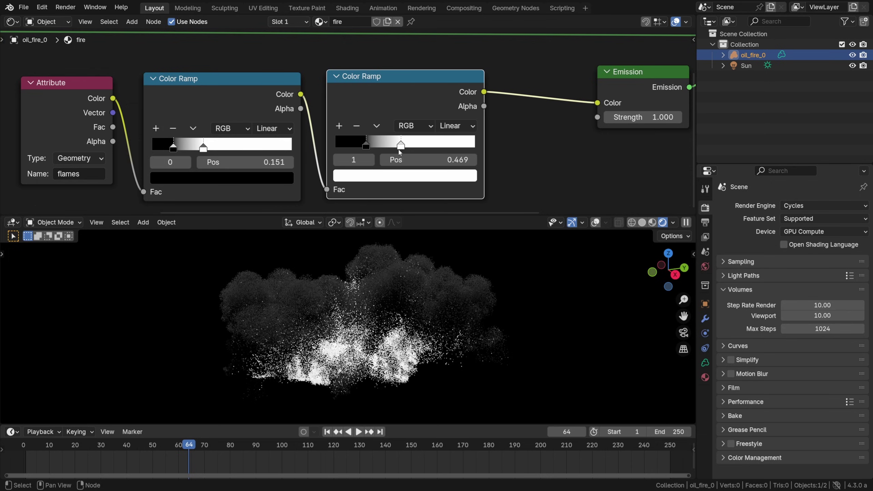
left_click(409, 177)
left_click(391, 299)
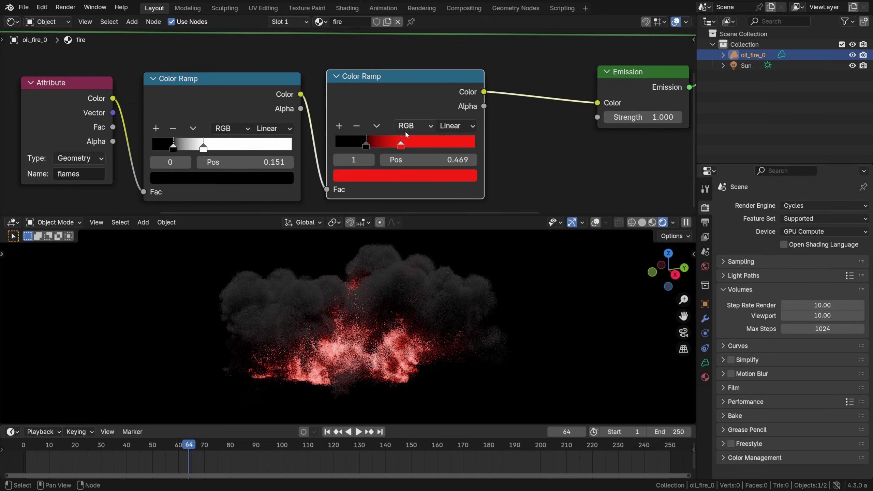
left_click_drag(371, 144, 387, 145)
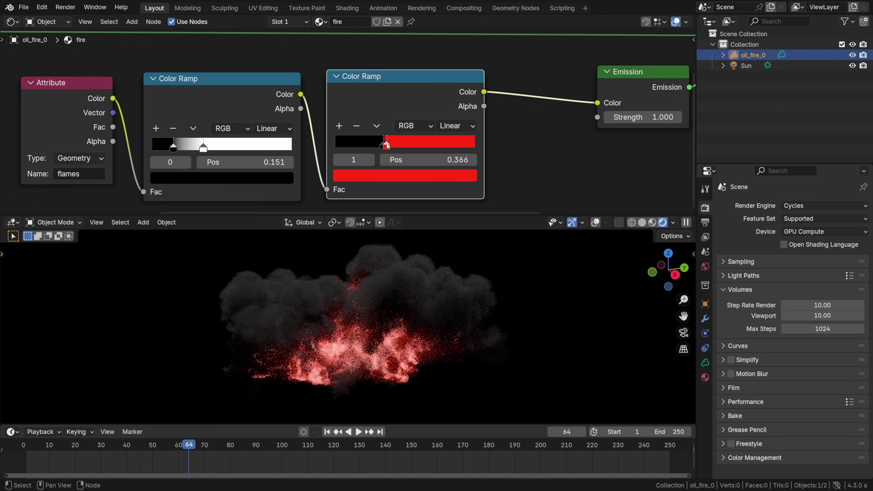
Add a new ramp stop and colour it orange-yellow
scroll(387, 145, "up", 1)
left_click(392, 147, "ctrl")
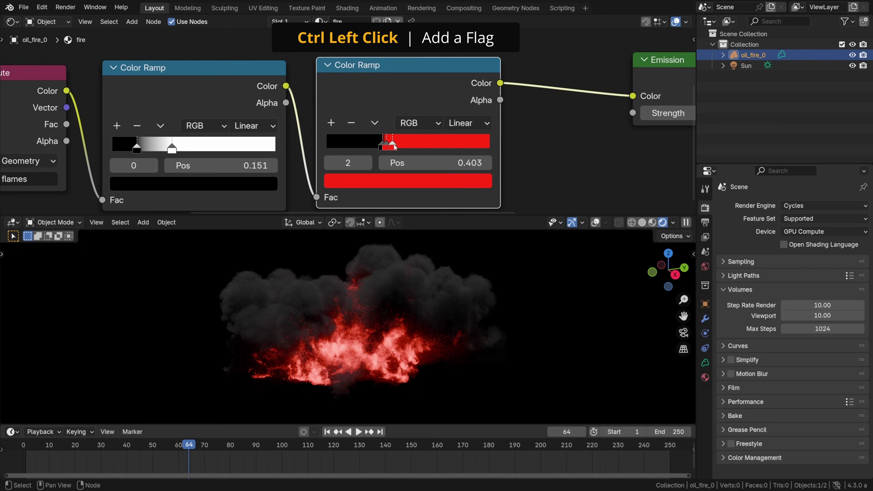
middle_click_drag(395, 145, 254, 126)
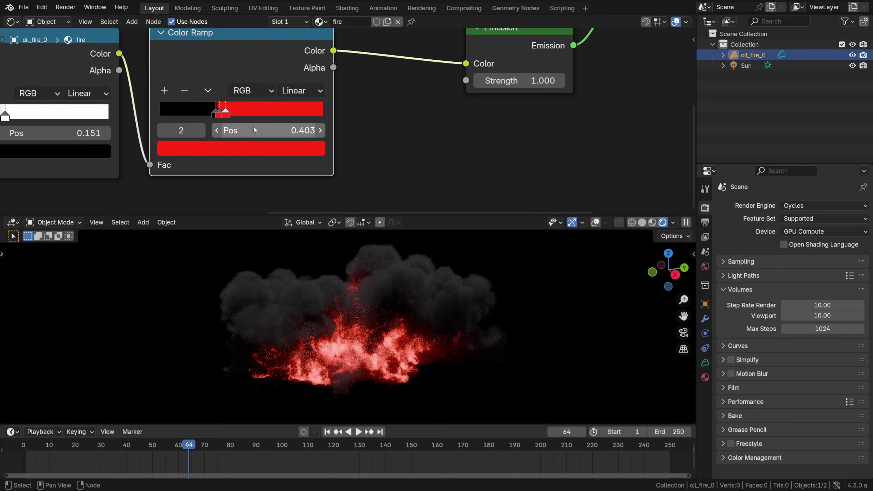
left_click(253, 149)
left_click(202, 274)
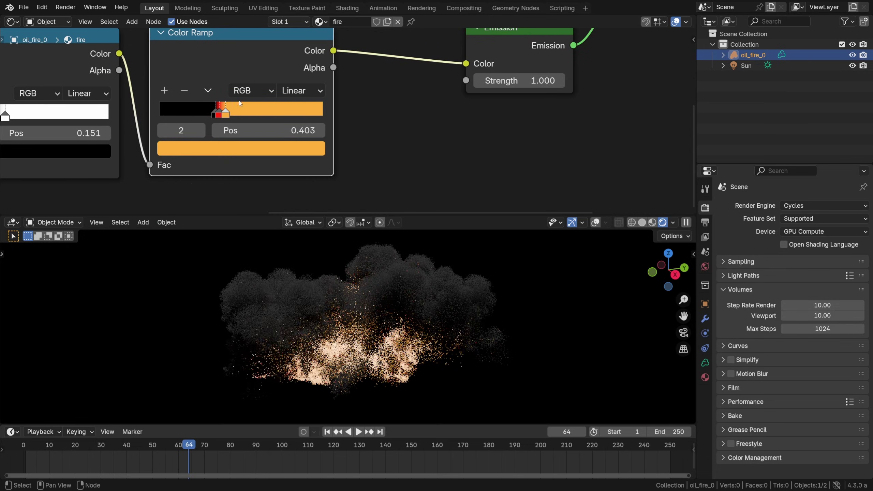
left_click(241, 149)
left_click(193, 284)
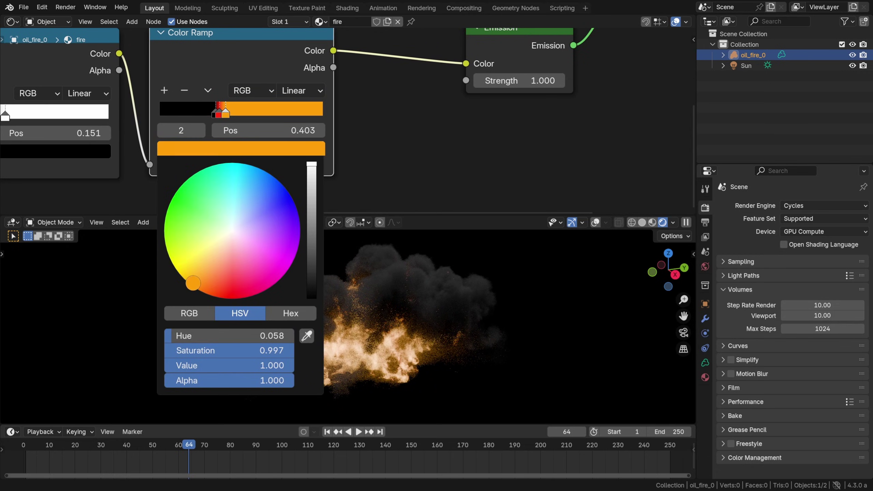
left_click(196, 290)
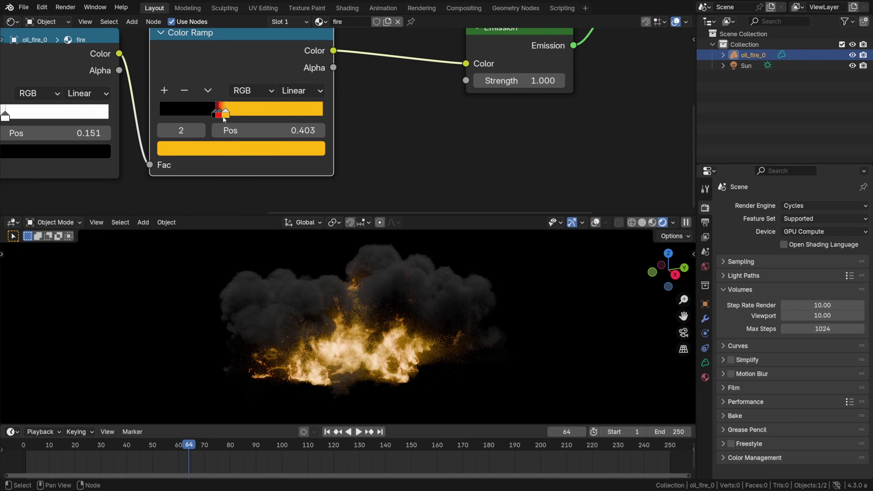
Add a red stop and a black stop at 0.469 to close the flame band
left_click(230, 109, "ctrl")
left_click(231, 148)
left_click(229, 297)
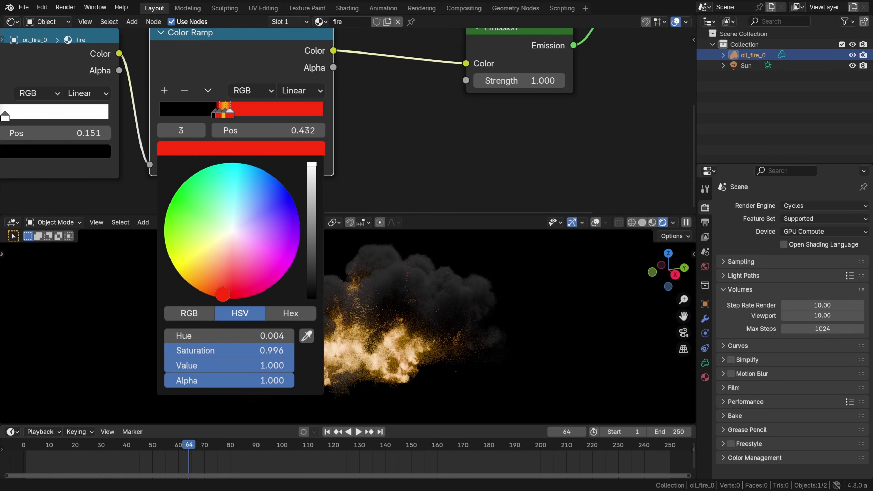
left_click(236, 110, "ctrl")
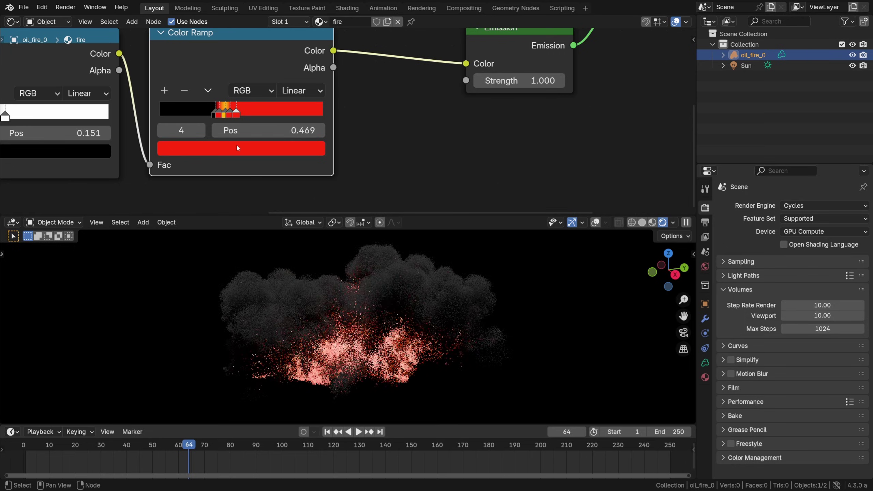
left_click(236, 149)
left_click_drag(312, 179, 312, 298)
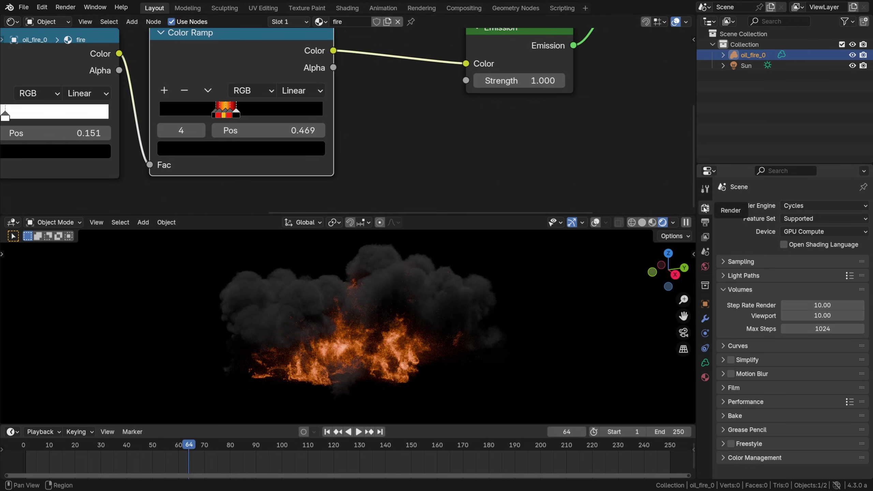
Move Color Management to the top of Render Properties and set View Transform to Filmic
left_click_drag(863, 458, 862, 262)
left_click(724, 262)
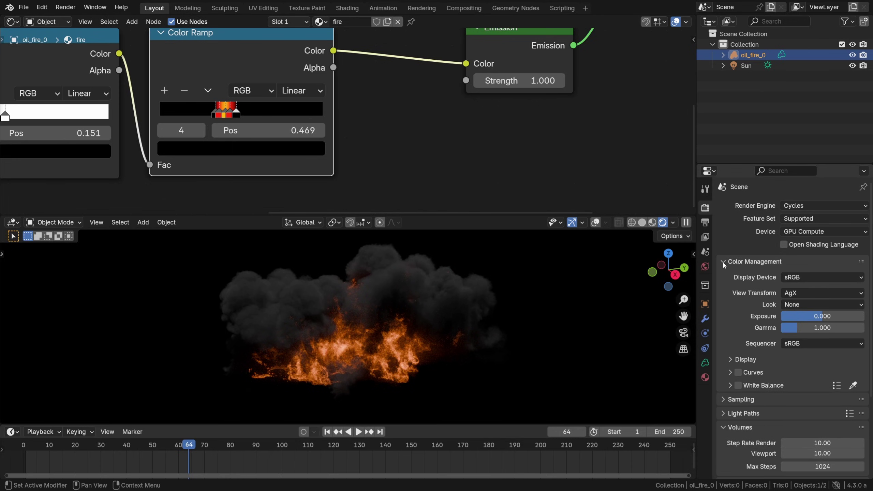
left_click(797, 297)
left_click(793, 343)
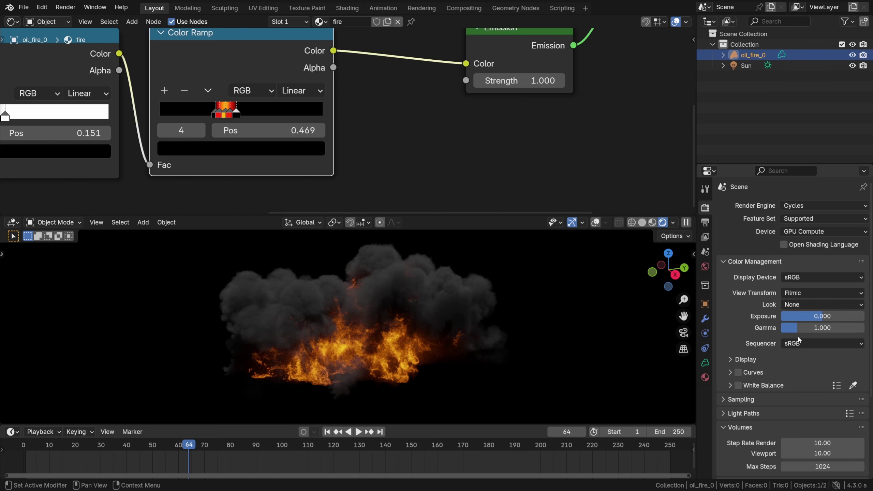
Compare the AgX and Khronos PBR Neutral view transforms, then settle on Filmic
scroll(359, 368, "up", 6)
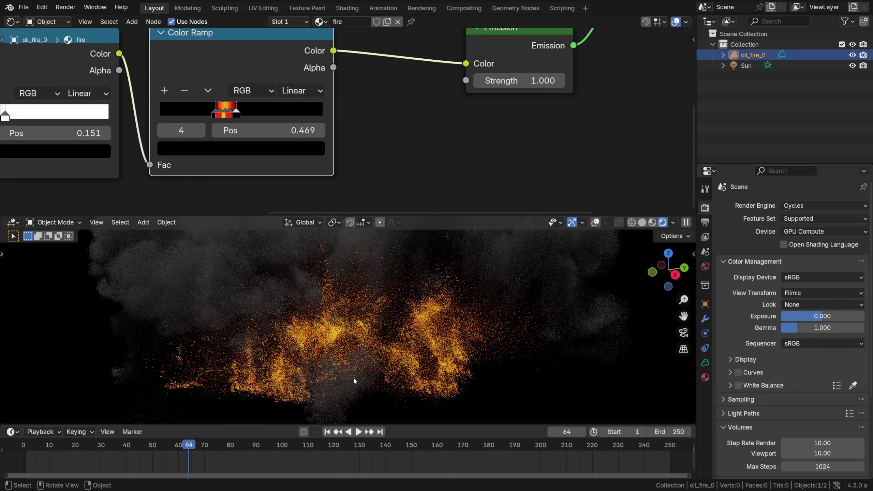
left_click(797, 293)
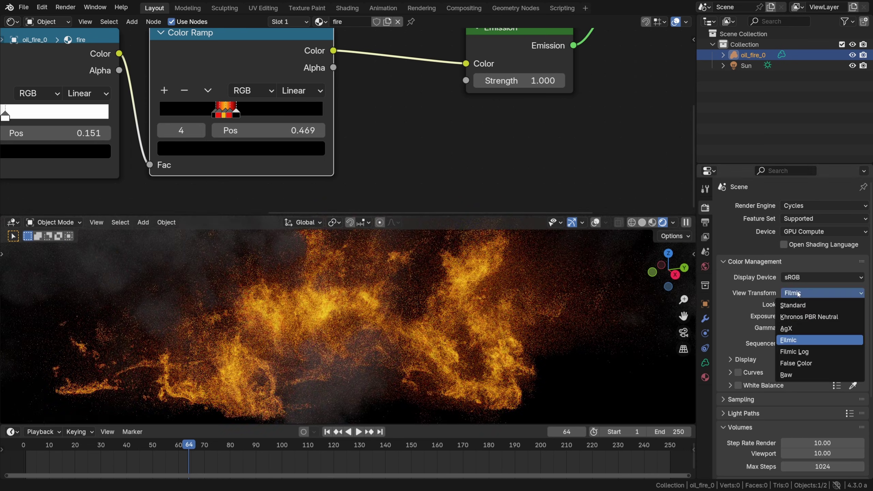
left_click(797, 329)
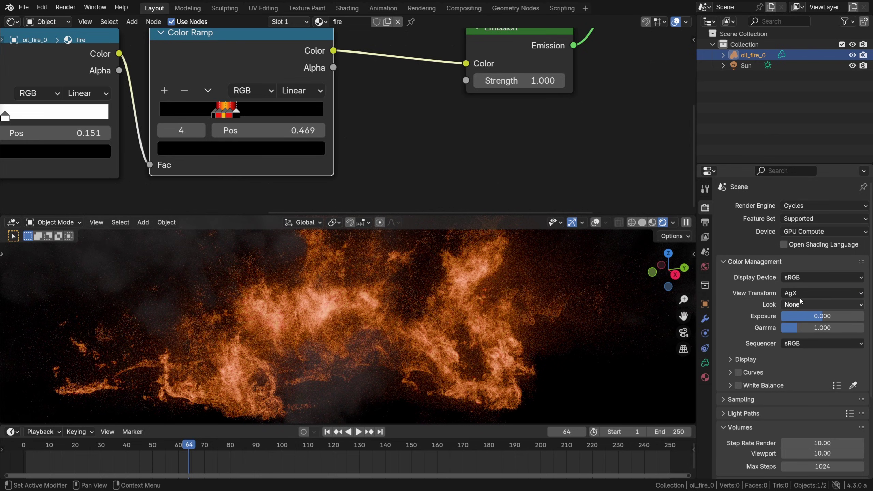
left_click(799, 295)
left_click(794, 344)
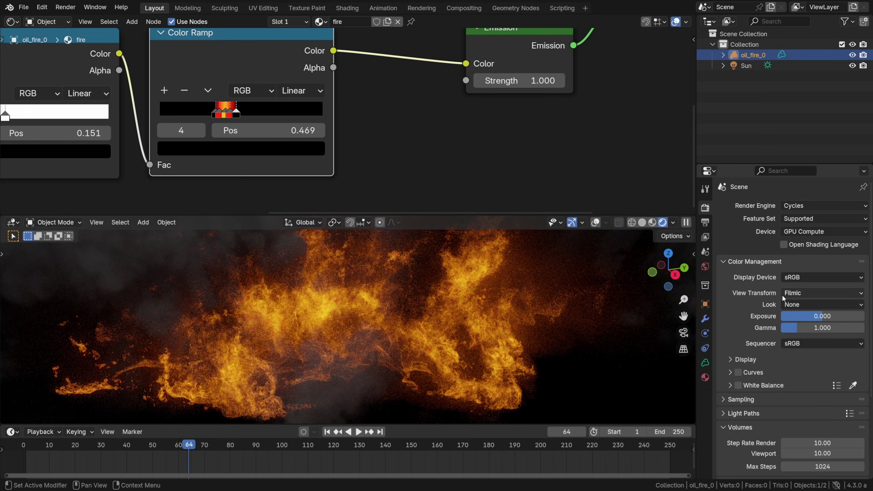
left_click(797, 293)
left_click(803, 317)
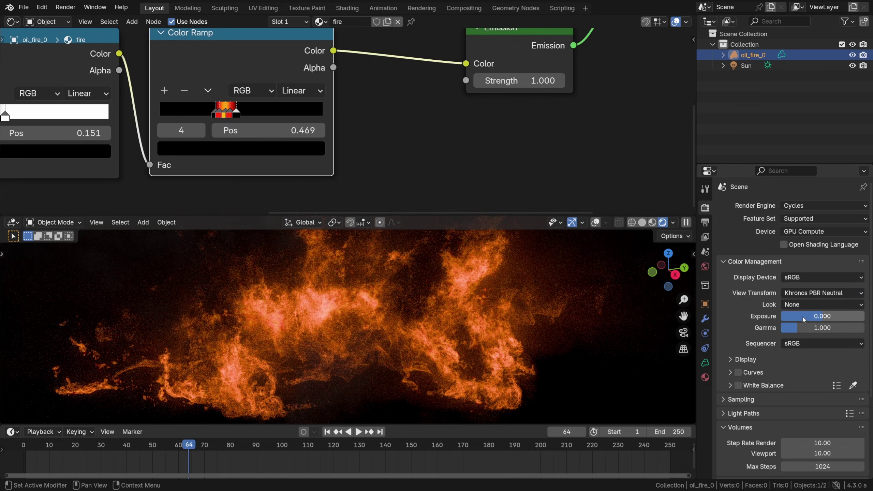
left_click(797, 294)
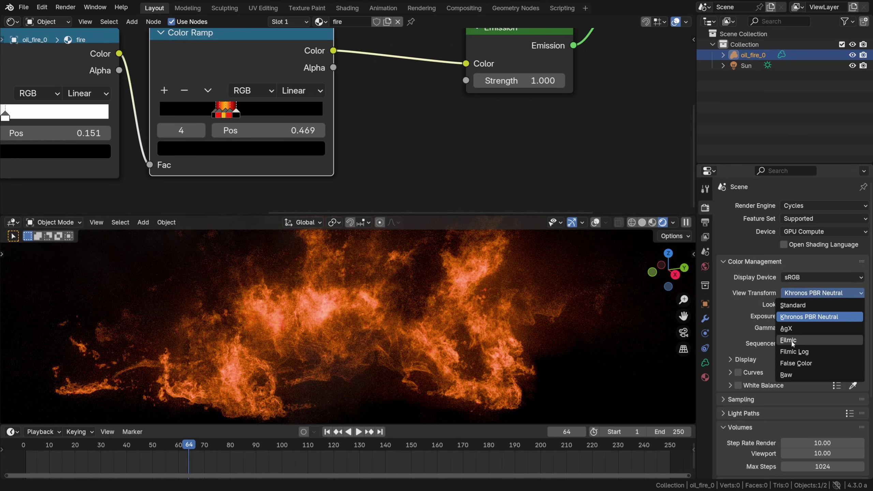
left_click(793, 344)
scroll(225, 111, "up", 3)
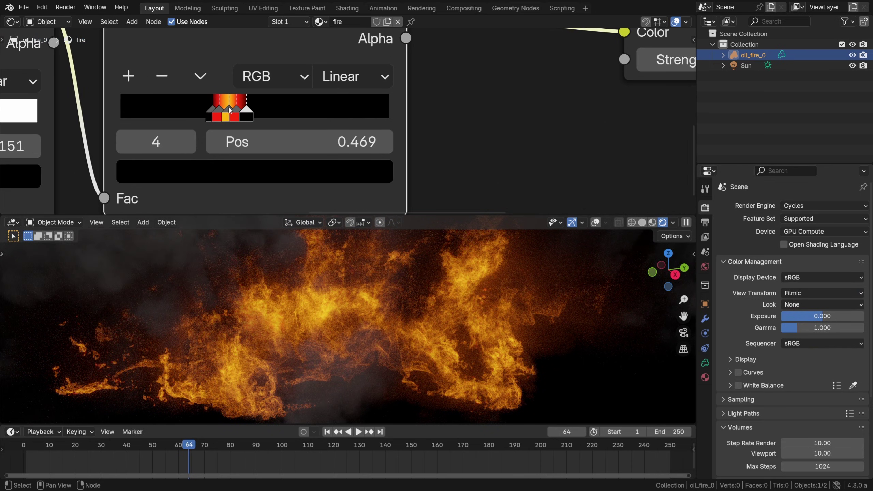
Shift the yellow stop slightly left and add a near-white stop beside it at 0.420
left_click(228, 109)
left_click_drag(228, 109, 224, 108)
left_click(231, 106, "ctrl")
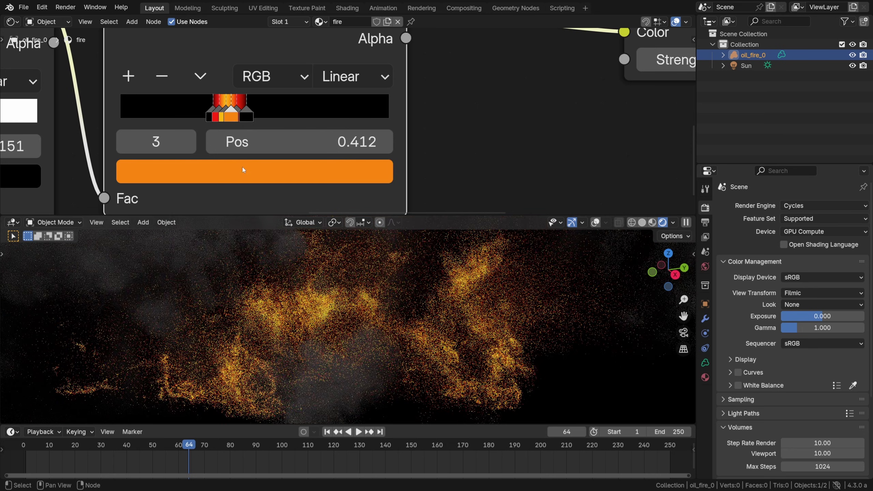
left_click(245, 169)
left_click(246, 169)
scroll(253, 159, "down", 7)
middle_click_drag(254, 158, 118, 141)
left_click(119, 148)
left_click(105, 222)
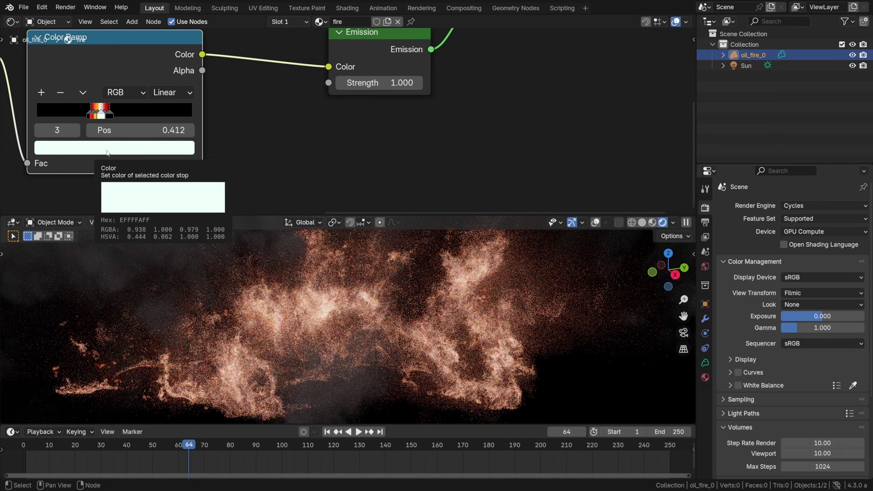
Tune the new stop's colour between orange and pale yellow
scroll(99, 129, "up", 3)
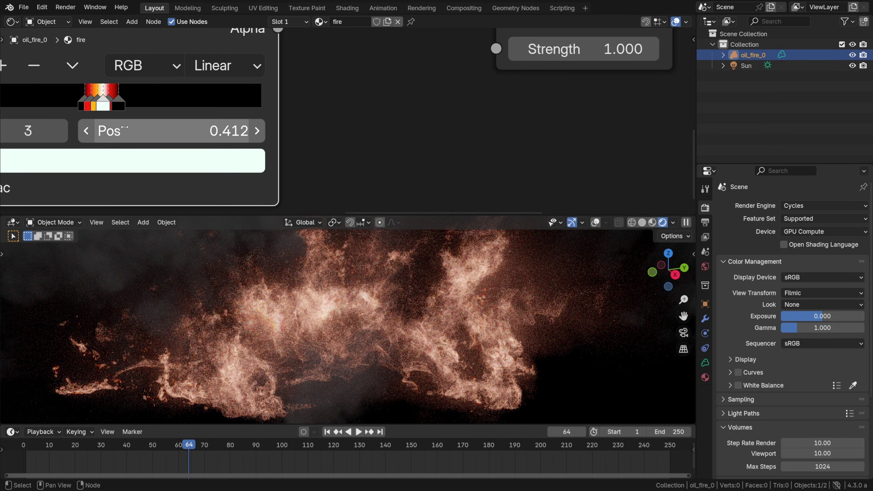
scroll(125, 127, "down", 3)
left_click(103, 144)
left_click(82, 258)
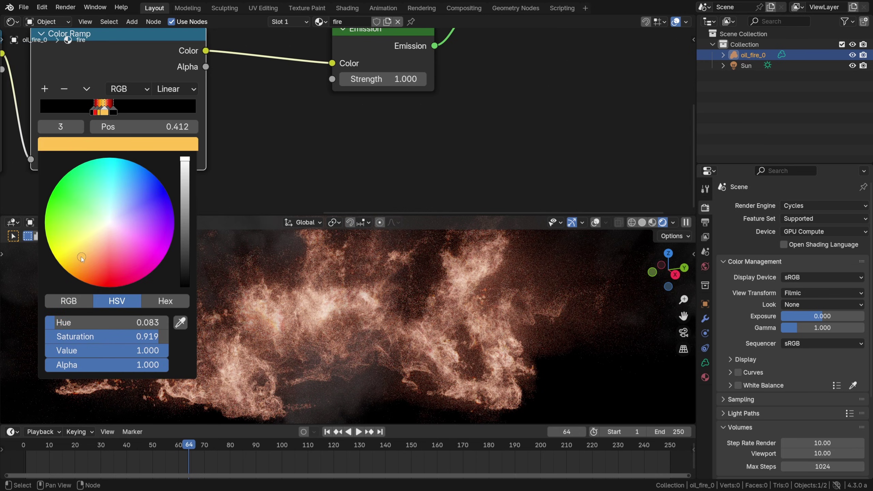
left_click(84, 248)
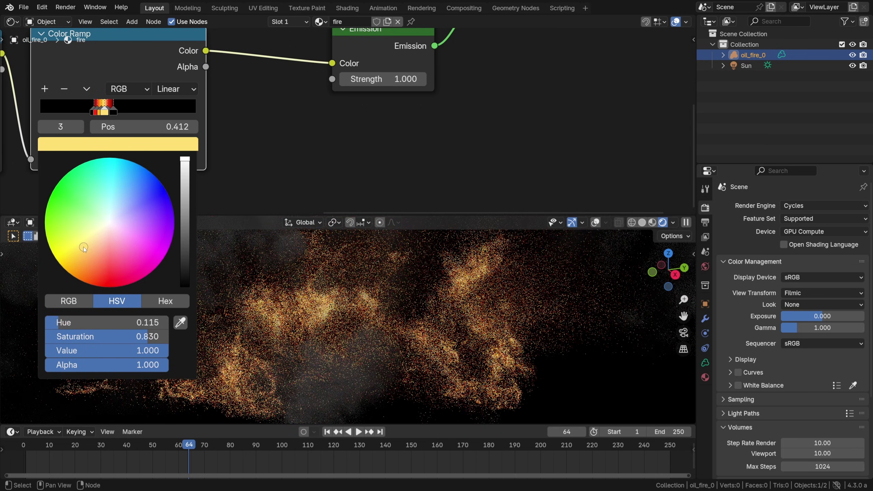
left_click(81, 245)
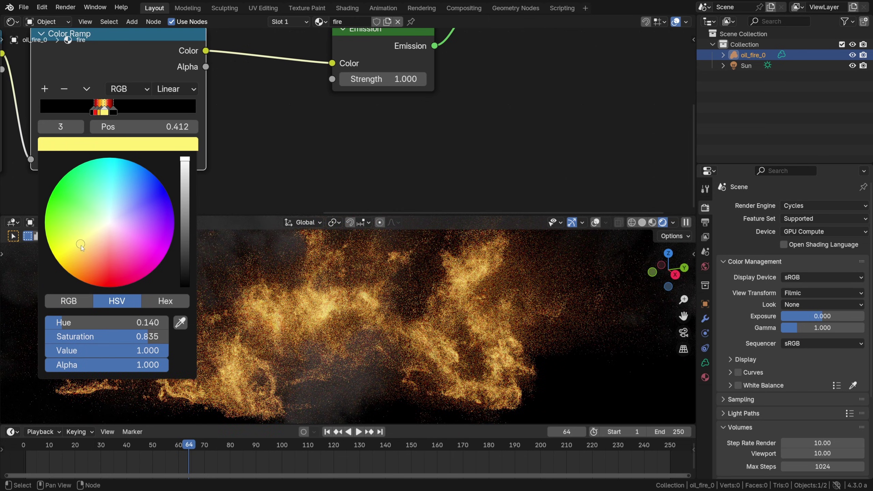
left_click(85, 249)
Set ramp stop 2 at 0.392 to deep orange and reframe the whole shader
scroll(99, 111, "up", 7)
left_click(103, 105)
scroll(98, 115, "down", 3)
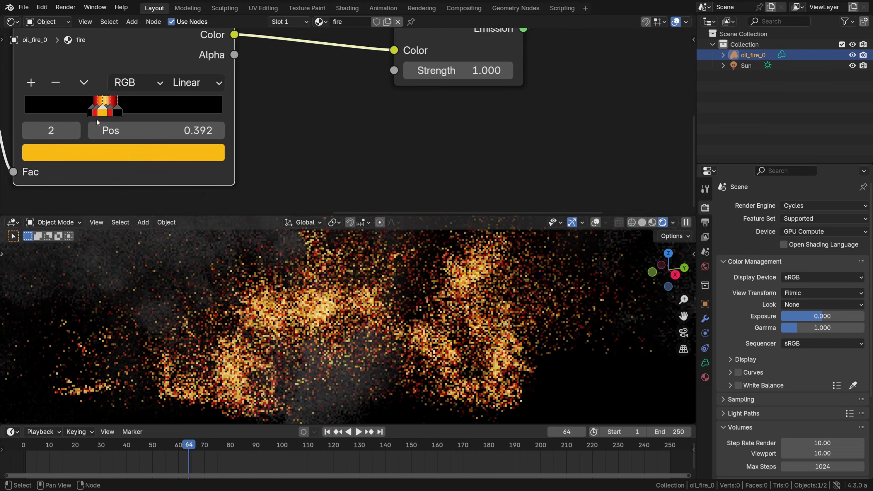
left_click(114, 142)
left_click(81, 262)
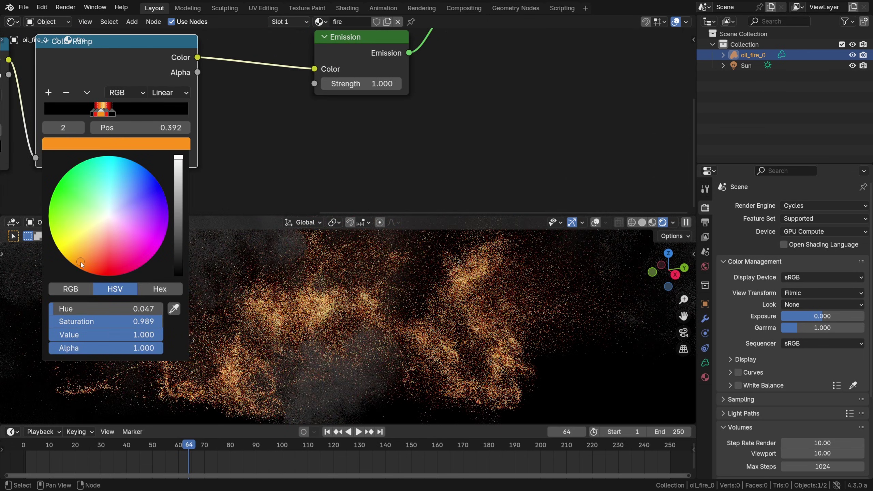
left_click(101, 111)
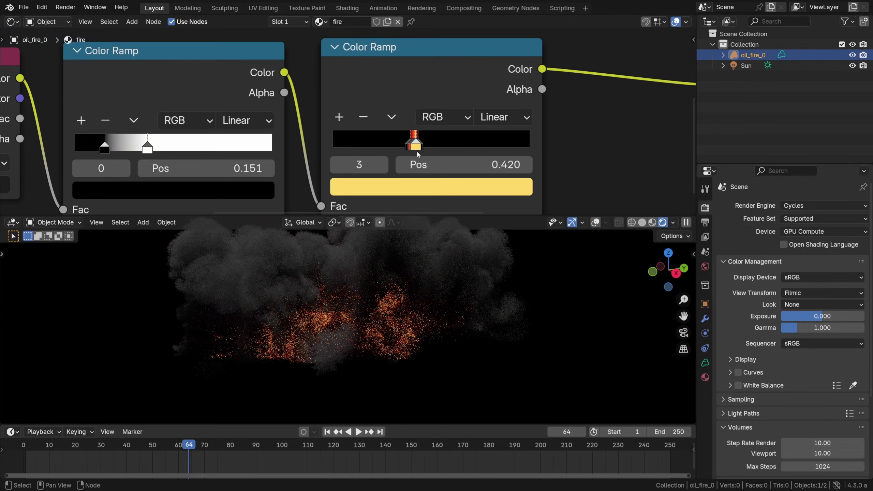
scroll(414, 142, "down", 3)
middle_click_drag(516, 169, 472, 166)
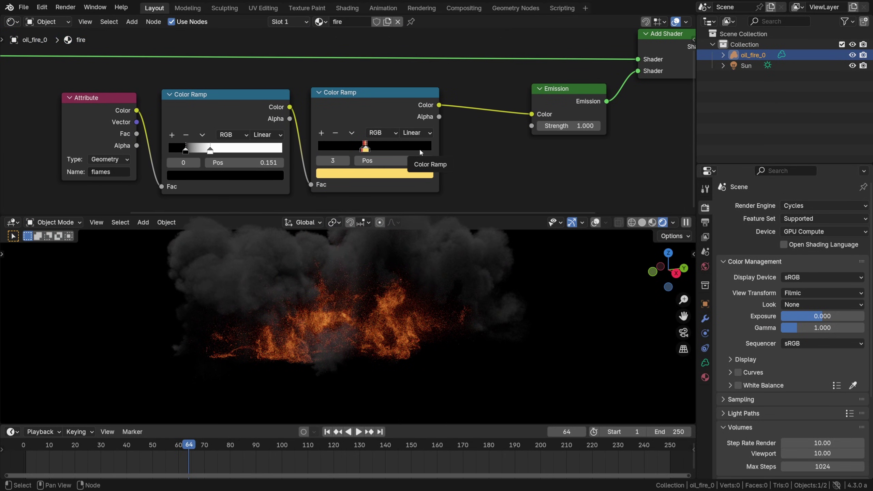
scroll(467, 148, "down", 2)
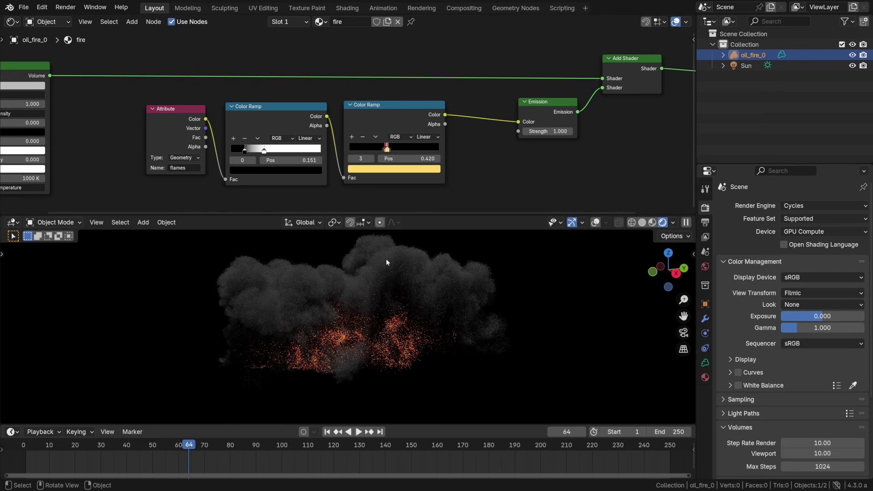
Switch off the Sun light so the fire is lit only by its own emission
left_click(853, 65)
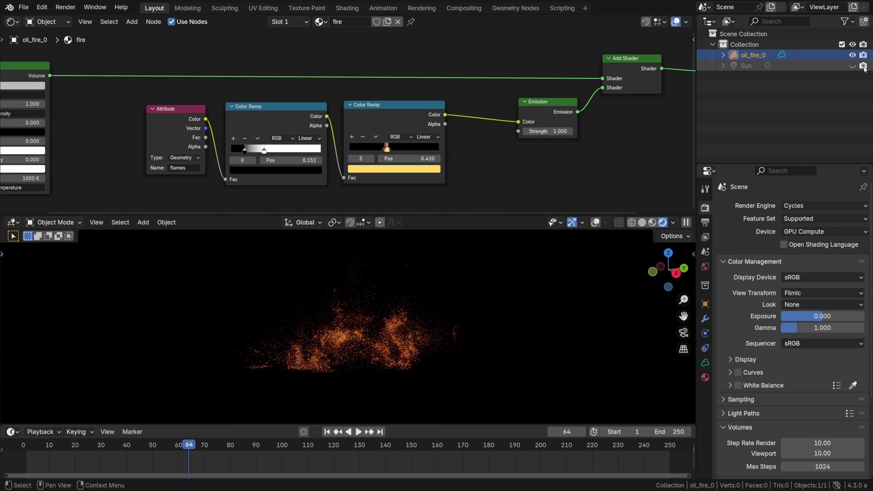
middle_click_drag(440, 342, 408, 331)
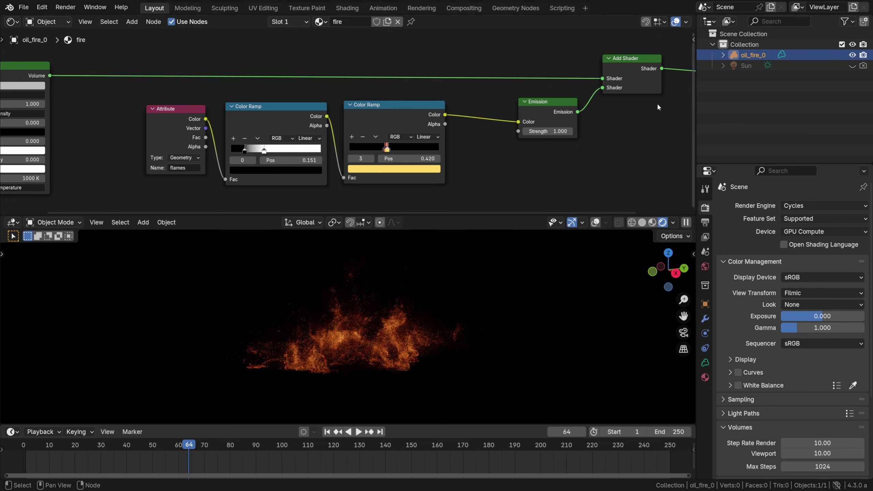
middle_click_drag(625, 111, 438, 125)
scroll(438, 125, "down", 2)
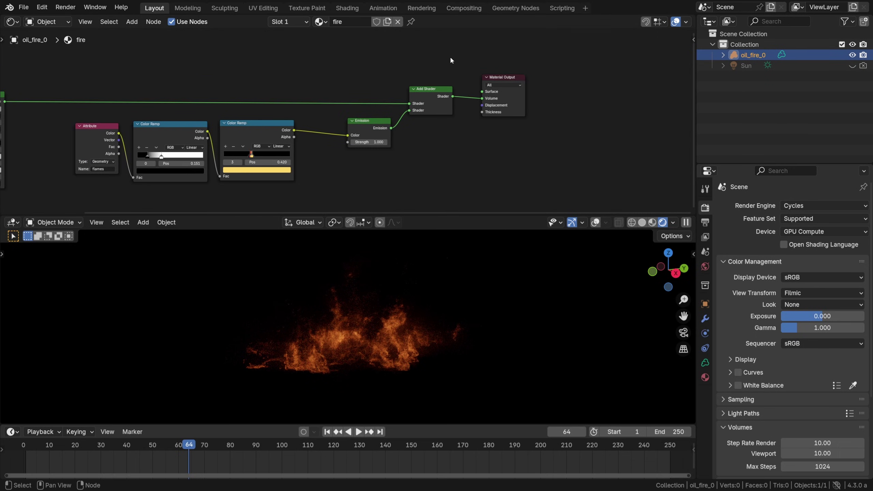
Shift the Add Shader and Material Output nodes further right in the fire material
left_click_drag(430, 60, 499, 117)
left_click_drag(432, 89, 557, 87)
scroll(377, 142, "up", 9)
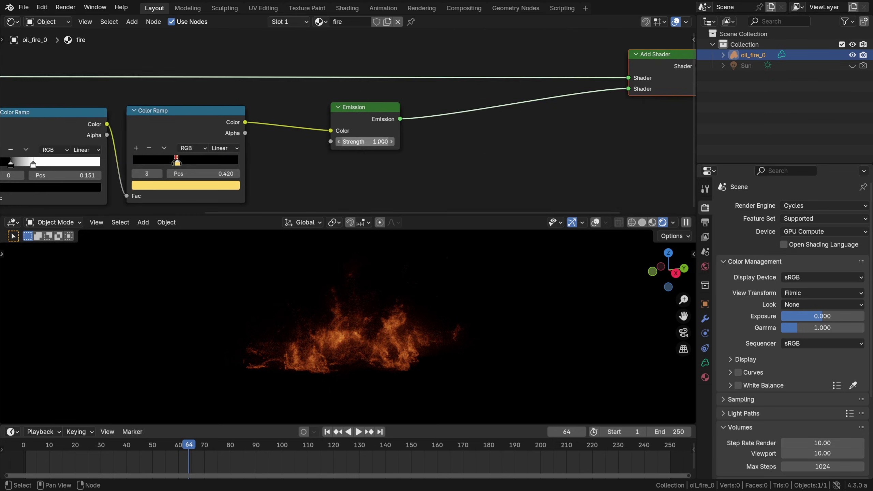
left_click(445, 151)
middle_click_drag(446, 151, 514, 123)
scroll(499, 133, "down", 8)
middle_click_drag(456, 135, 482, 108)
scroll(482, 108, "up", 1)
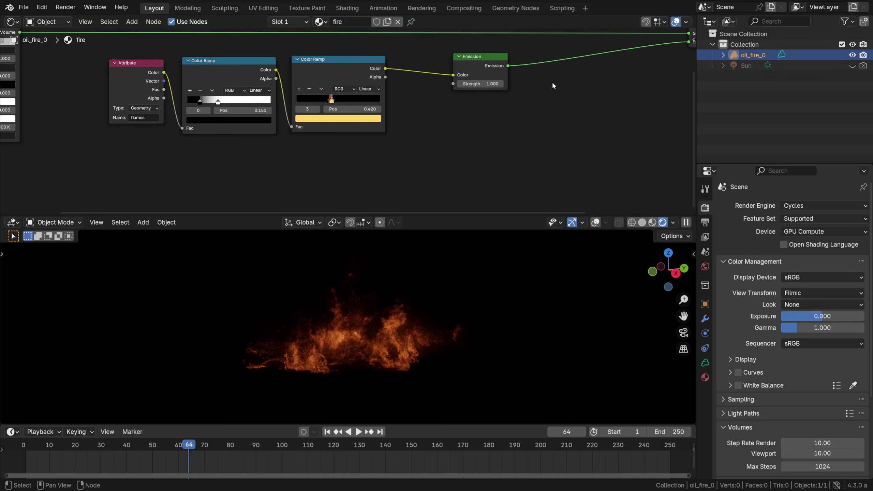
Duplicate the Attribute, both Color Ramps and Emission, placing the copy below the originals
left_click_drag(555, 83, 141, 129)
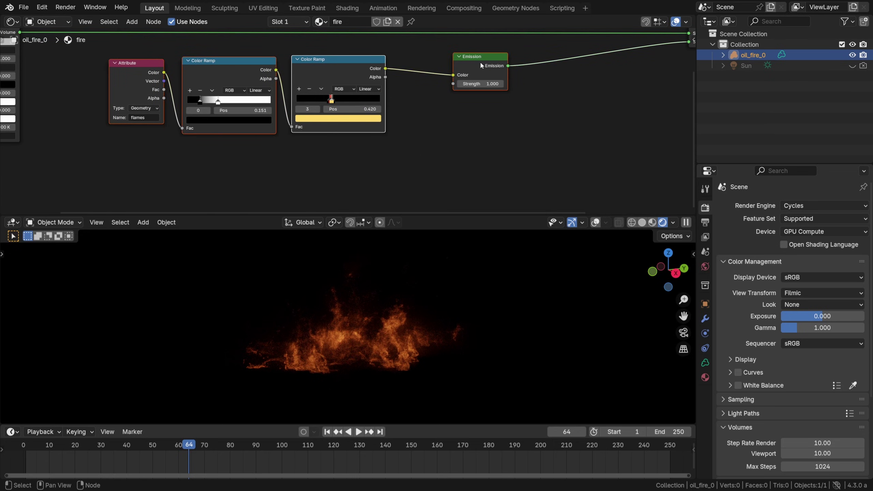
key("shift+d")
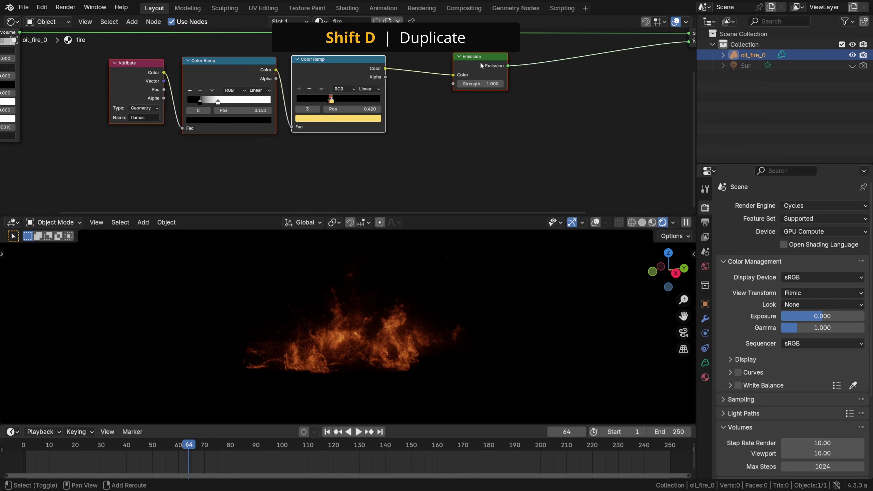
left_click(482, 156)
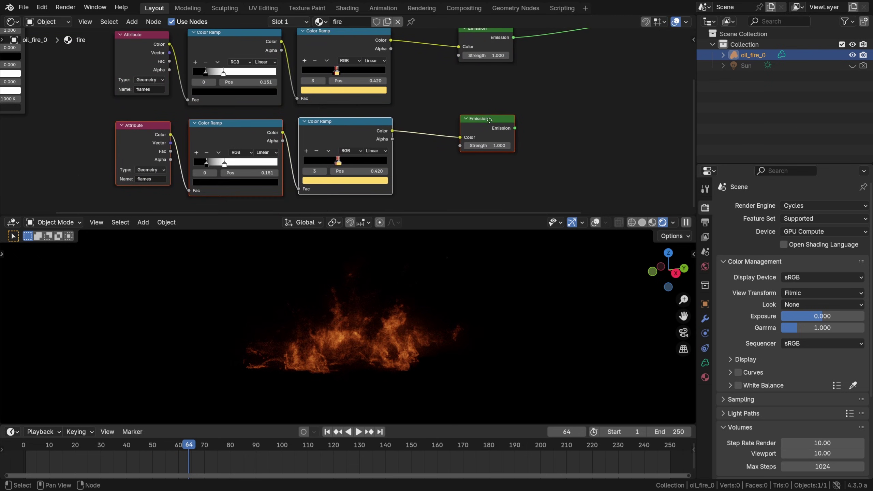
Add a Mix Shader right of the Emissions and link the top Emission into it
key("shift+a")
mouse_move(550, 89)
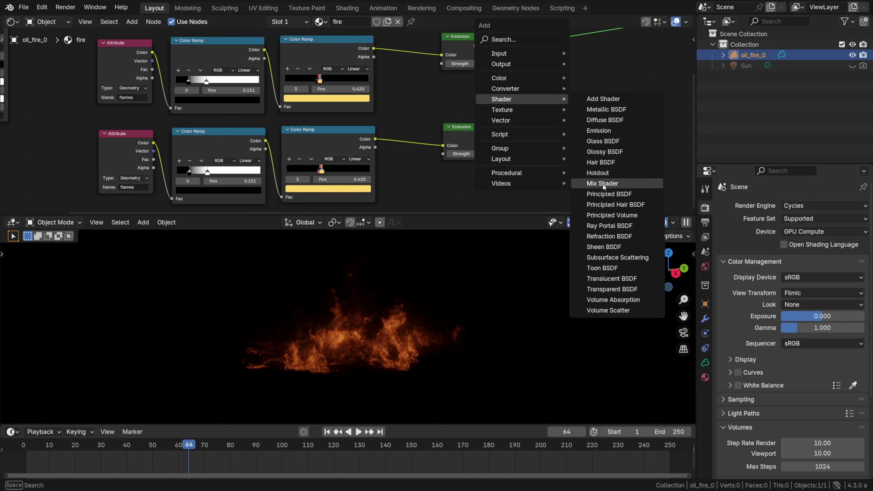
left_click(602, 183)
left_click(529, 83)
middle_click_drag(529, 83, 469, 105)
left_click_drag(436, 67, 444, 91)
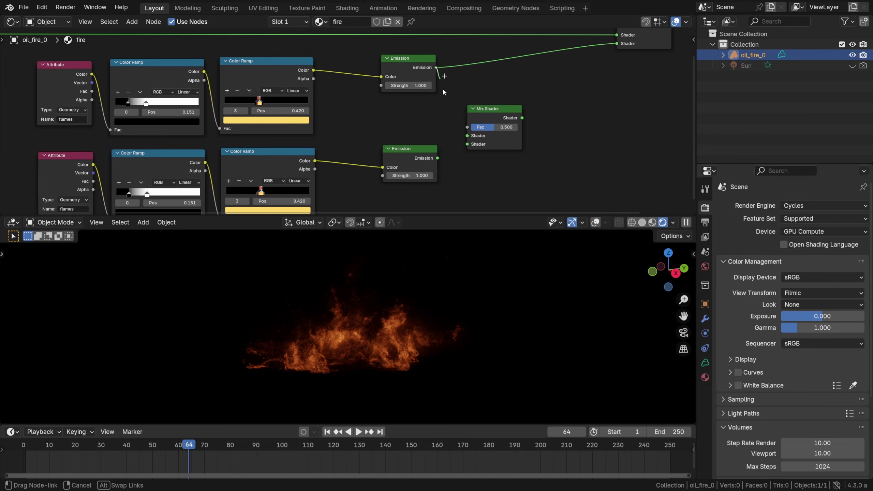
left_click_drag(466, 133, 467, 135)
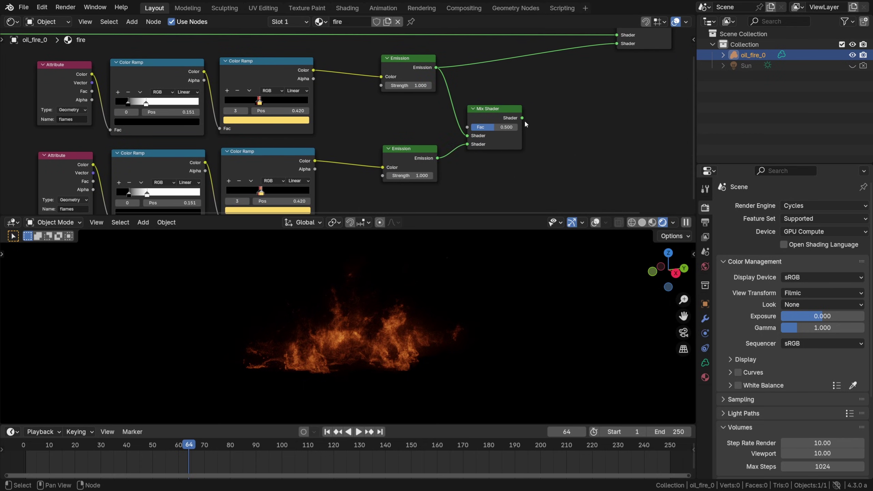
Feed the Mix Shader's output into the Add Shader's second Shader input
middle_click_drag(525, 124, 462, 141)
scroll(457, 145, "up", 2)
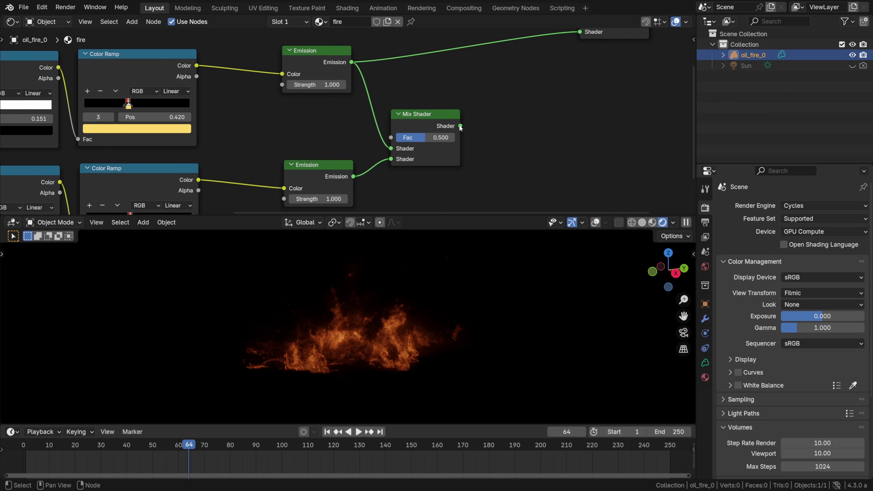
left_click_drag(460, 128, 574, 85)
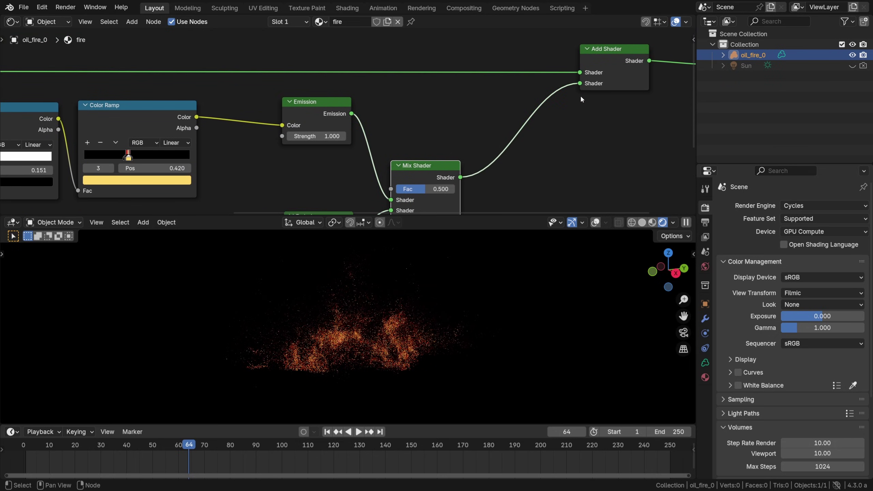
scroll(580, 96, "down", 2)
middle_click_drag(458, 138, 604, 82)
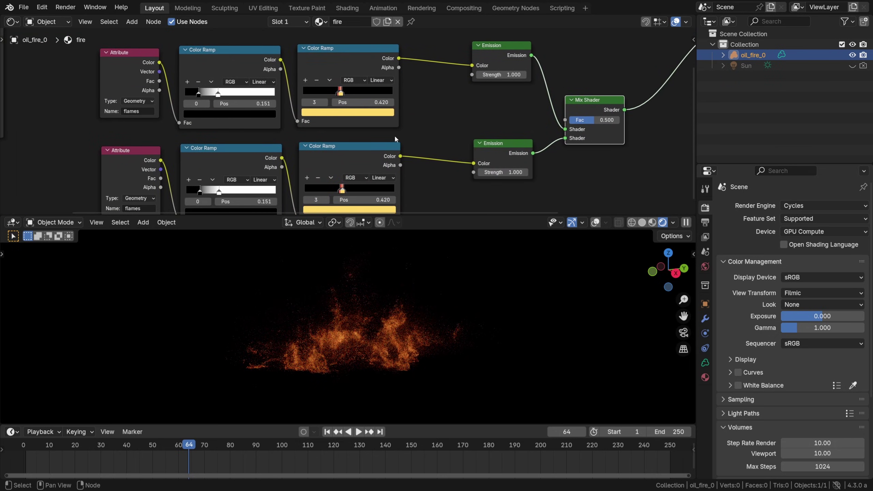
middle_click_drag(498, 59, 406, 179)
key("shift+a")
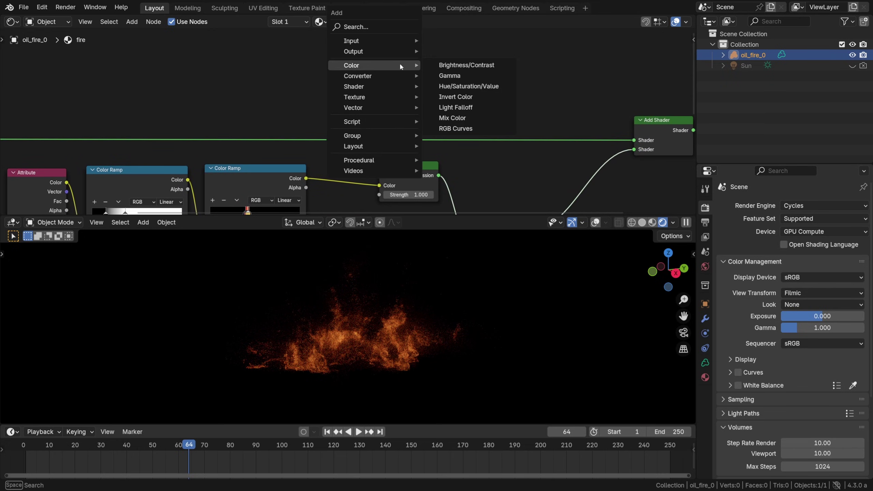
mouse_move(392, 41)
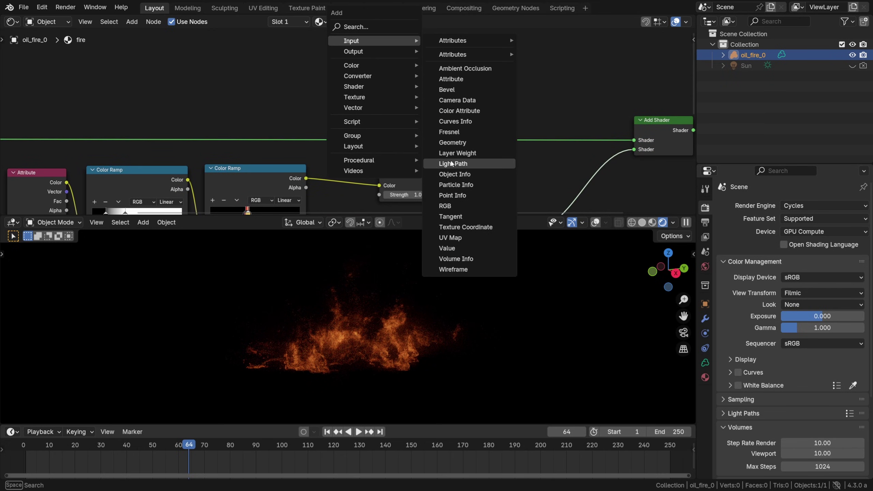
Add a Light Path node and connect Is Camera Ray to the Mix Shader's Fac
left_click(460, 164)
left_click(402, 84)
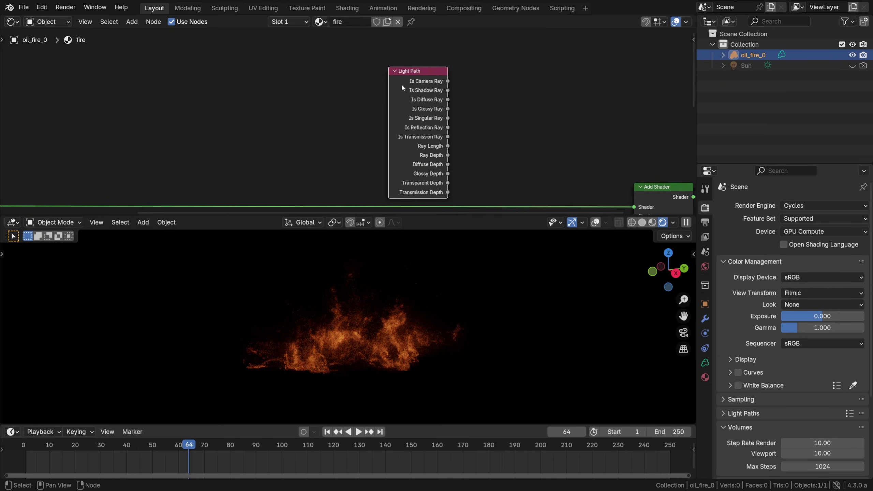
scroll(445, 85, "up", 4)
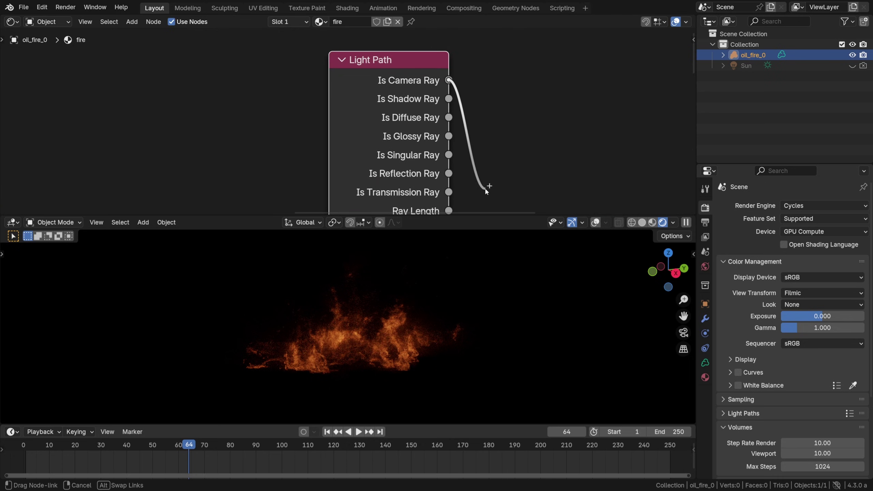
left_click_drag(487, 191, 498, 158)
scroll(497, 154, "down", 2)
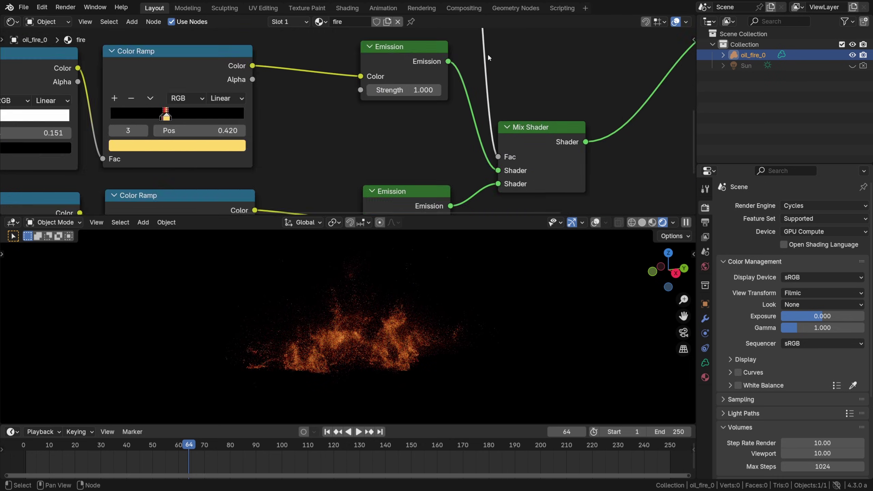
middle_click_drag(487, 53, 462, 199)
middle_click_drag(458, 88, 453, 121)
middle_click_drag(410, 63, 386, 117)
scroll(390, 109, "down", 3)
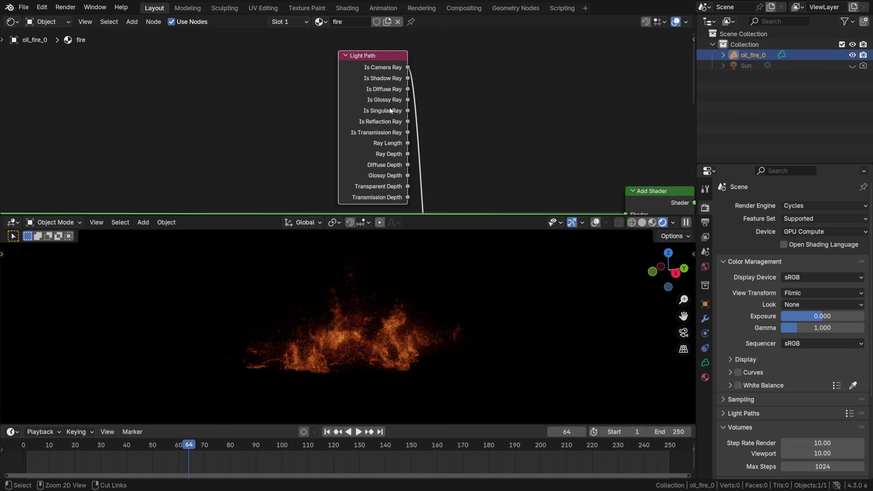
Hide the Light Path node's unused outputs with Ctrl+H and tuck it into place
key("ctrl+h")
left_click_drag(384, 62, 392, 185)
middle_click_drag(392, 184, 447, 34)
left_click_drag(447, 34, 432, 40)
scroll(428, 58, "down", 2)
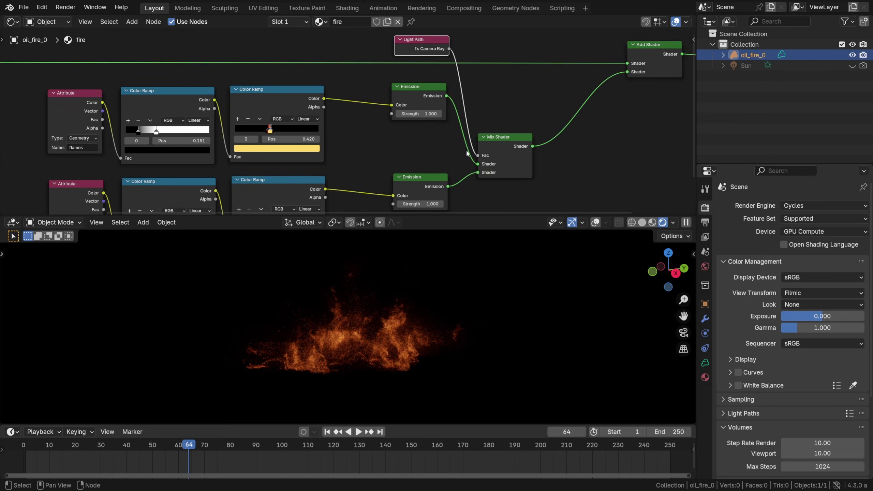
scroll(467, 152, "up", 2)
Select the two upper Color Ramp nodes of the flames branch
middle_click_drag(464, 191, 478, 155)
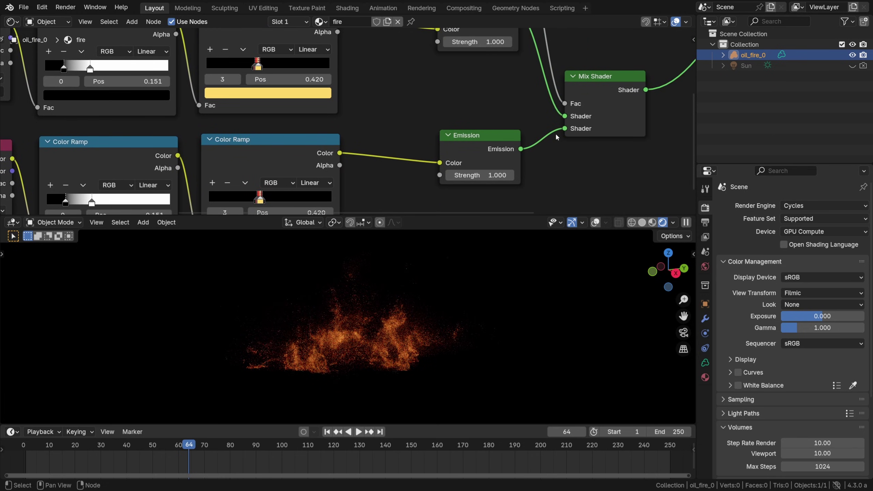
middle_click_drag(36, 176, 177, 125)
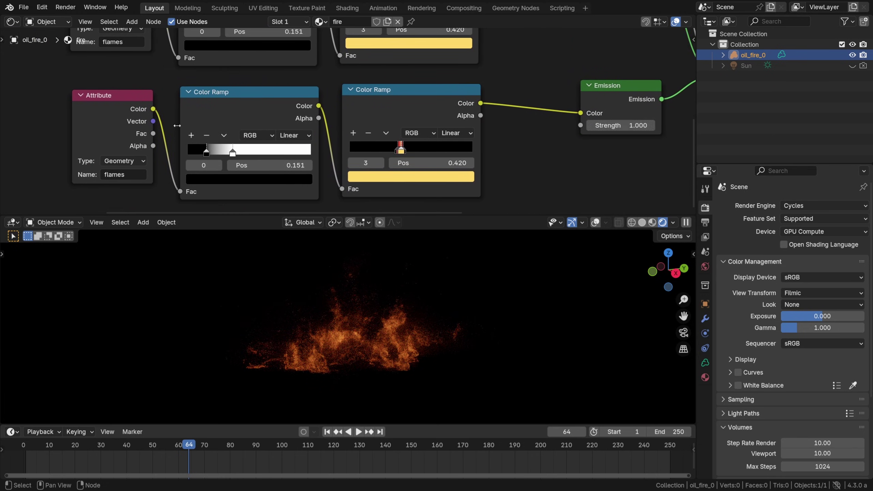
scroll(223, 112, "down", 2)
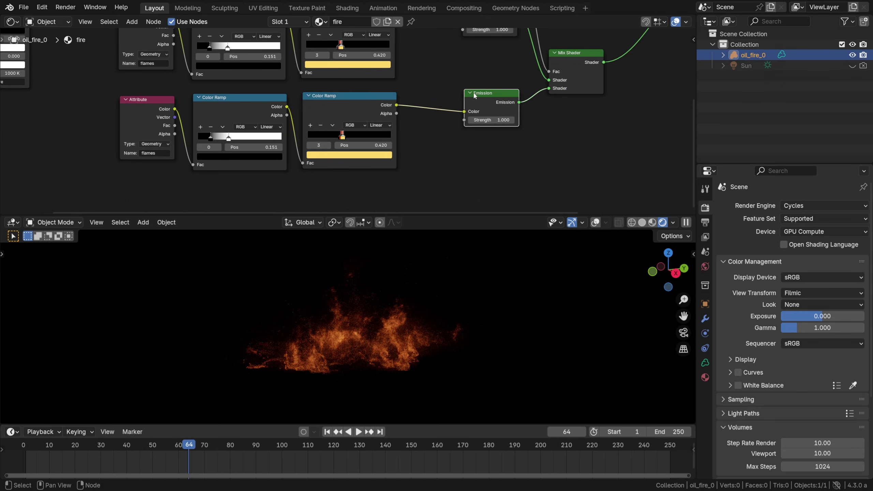
middle_click_drag(396, 63, 396, 128)
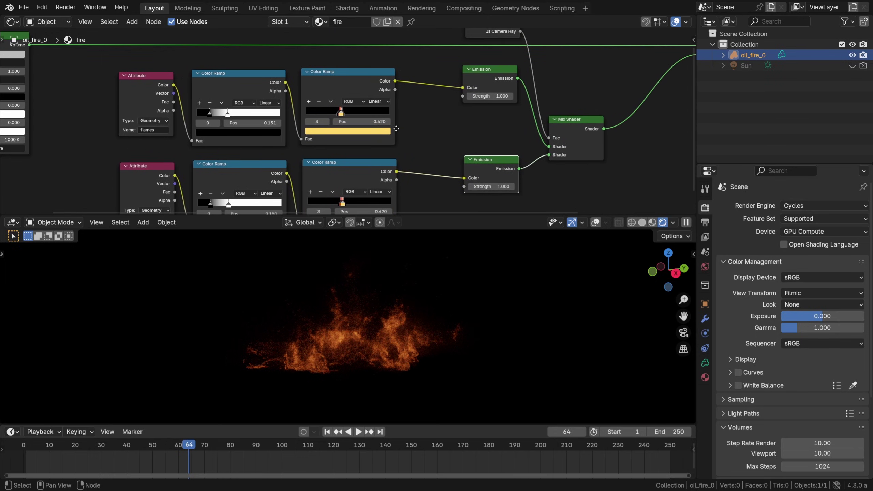
scroll(154, 84, "up", 1)
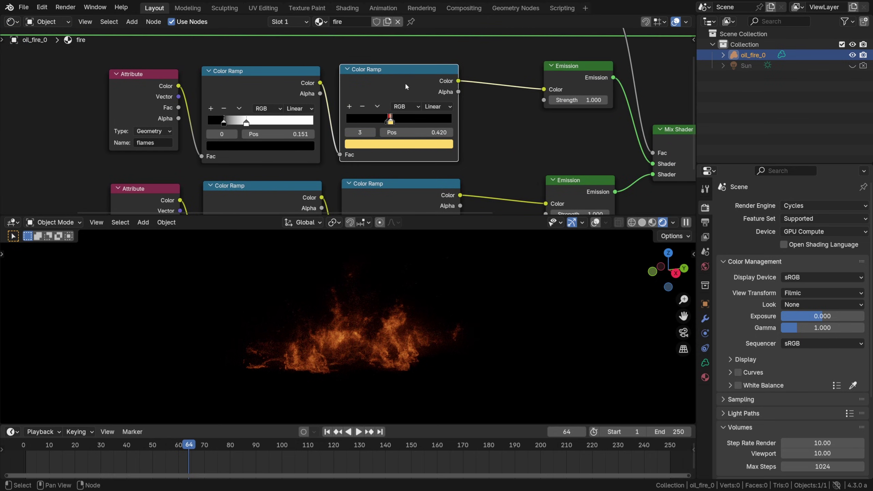
left_click_drag(485, 65, 294, 102)
Dissolve the upper Color Ramps and set the upper Emission Strength to 1.000
key("ctrl+x")
scroll(337, 91, "up", 2)
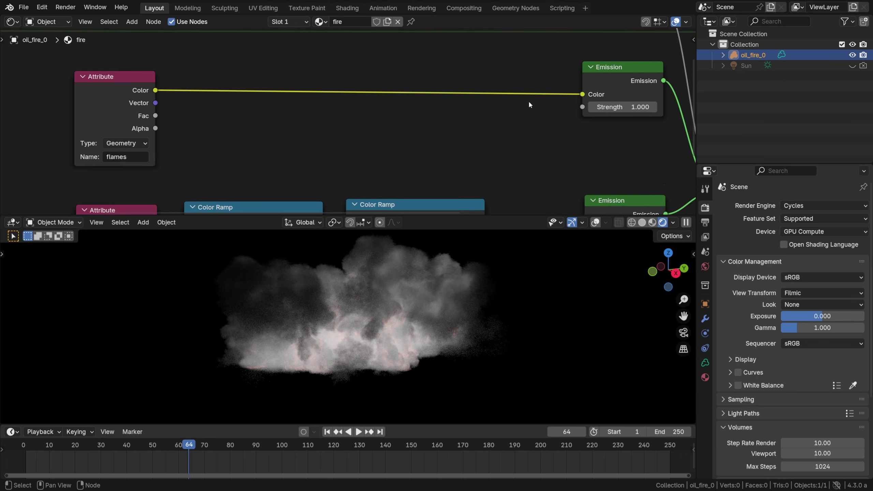
left_click_drag(623, 107, 586, 108)
double_click(634, 107)
type("1")
key("Return")
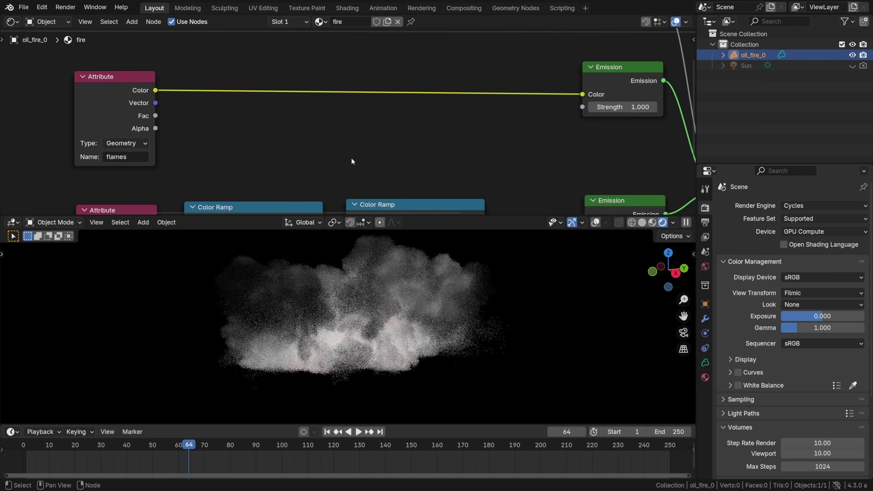
Insert a new Color Ramp between the flames Attribute and upper Emission, recolouring its end stop
key("shift+a")
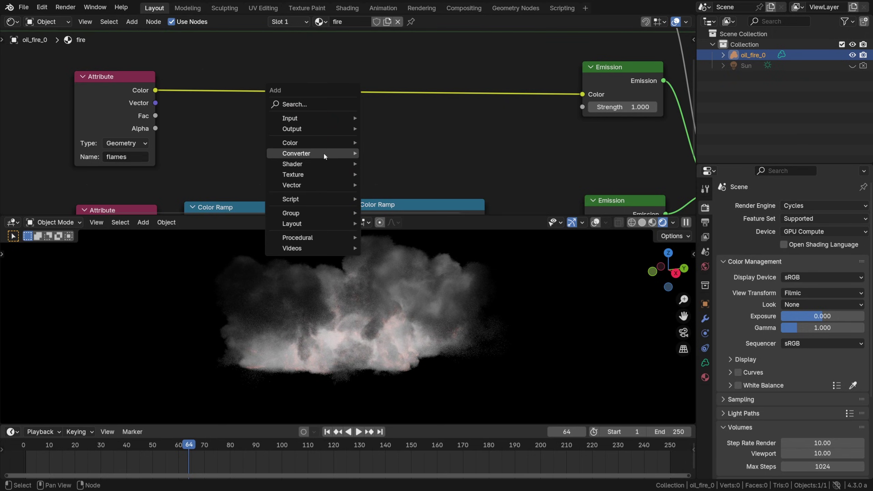
mouse_move(323, 153)
left_click(399, 175)
left_click(284, 54)
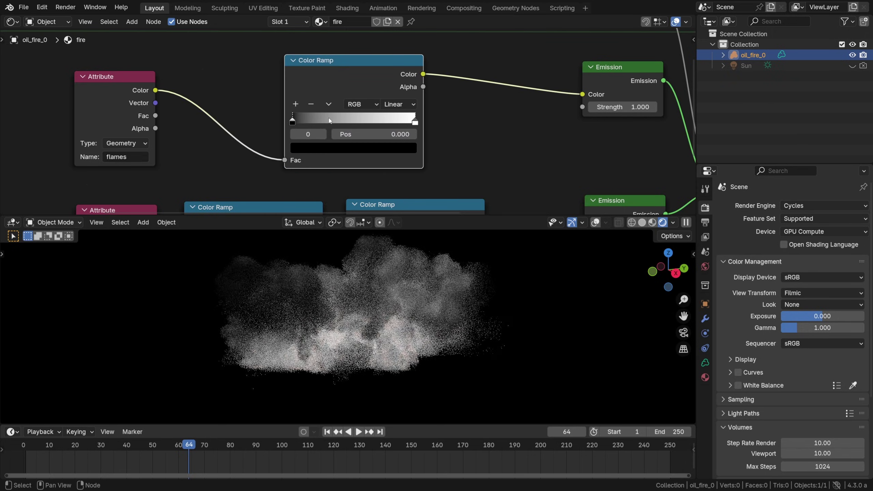
left_click(415, 122)
left_click(353, 148)
Make the Color Ramp's end stop a deep red
middle_click_drag(387, 133, 205, 118)
left_click(202, 133)
left_click(165, 238)
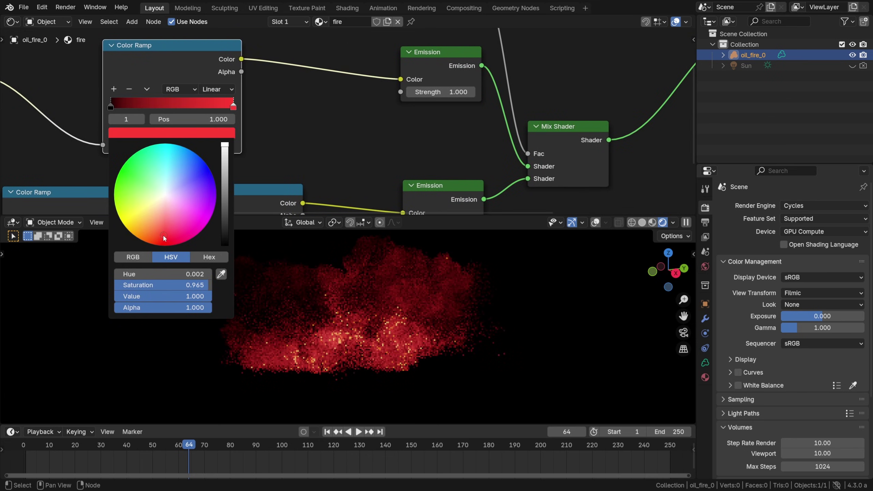
left_click(157, 238)
left_click(225, 210)
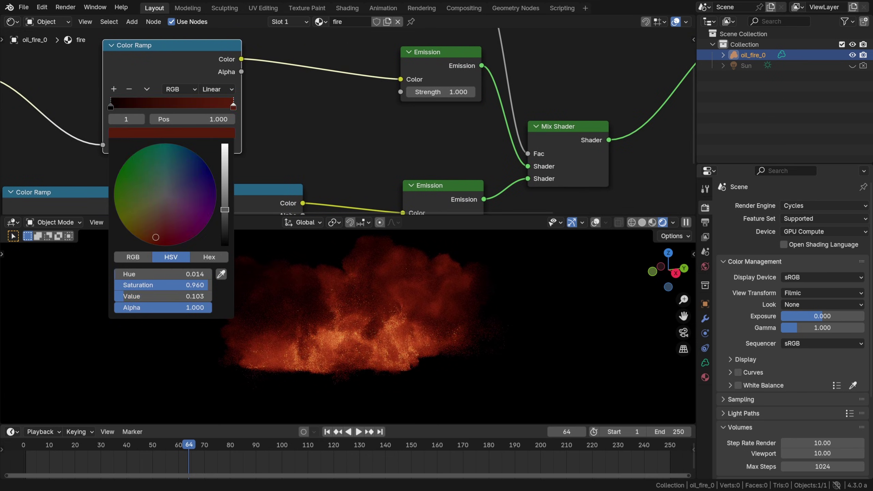
left_click(164, 240)
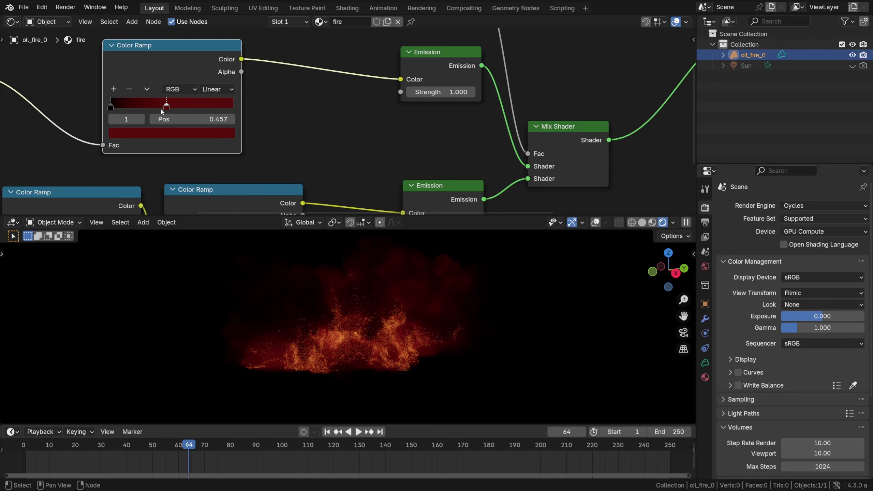
Turn the last stop dark orange and slide the middle and orange stops left, to 0.730
left_click(198, 129)
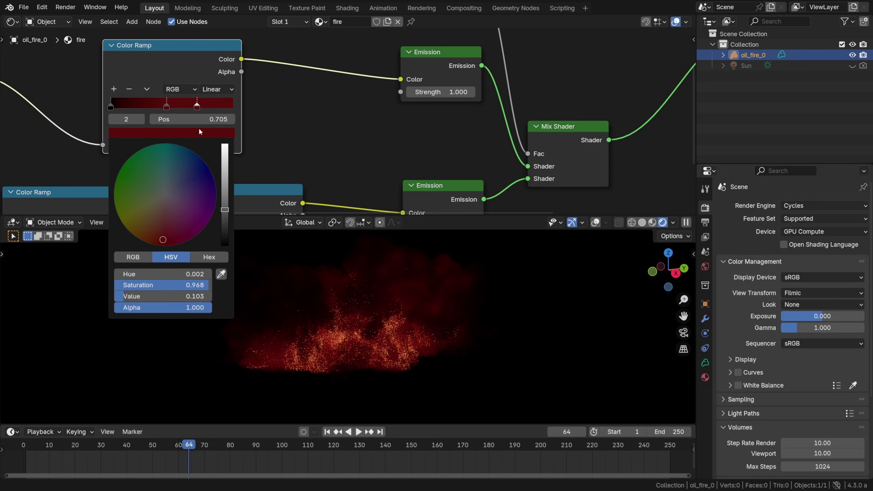
left_click(138, 236)
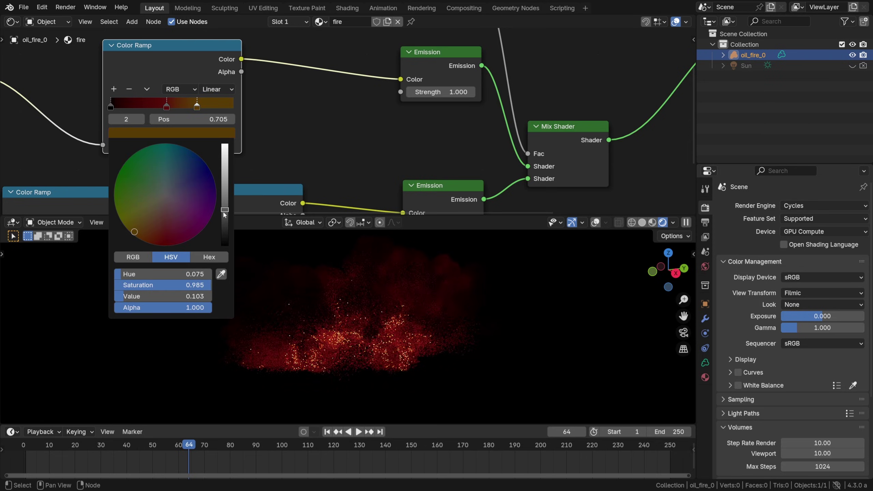
left_click_drag(224, 212, 224, 202)
left_click(137, 234)
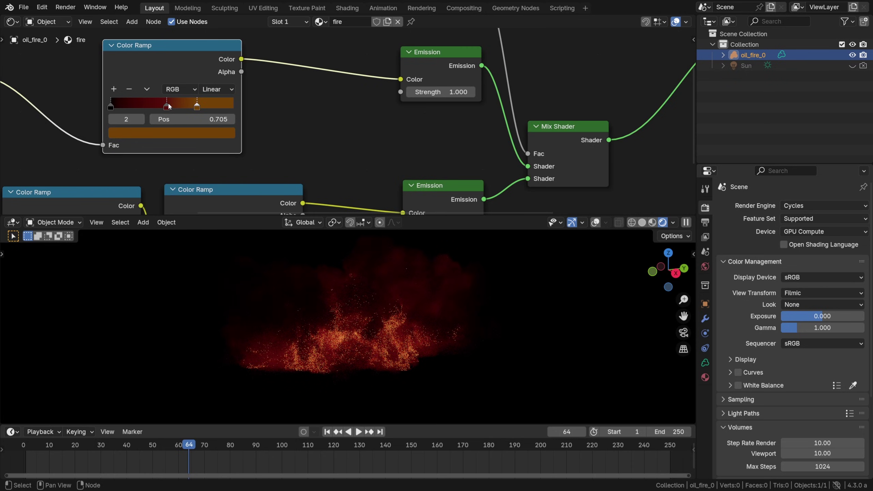
left_click_drag(168, 105, 133, 108)
mouse_move(196, 108)
left_mouse_down()
mouse_move(161, 110)
mouse_move(202, 107)
left_mouse_up()
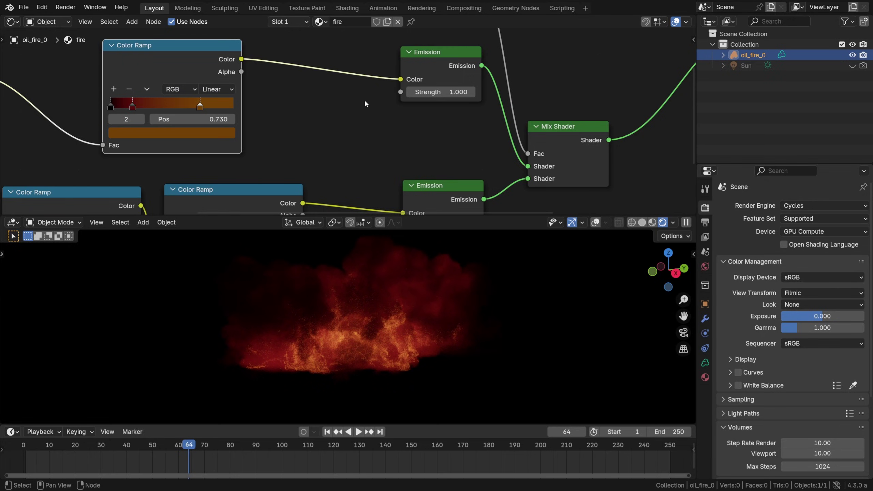
Step the upper Emission strength down to 0 and back to 0.3; move the second ramp stop to 0.256
left_click(410, 95)
left_click(411, 94)
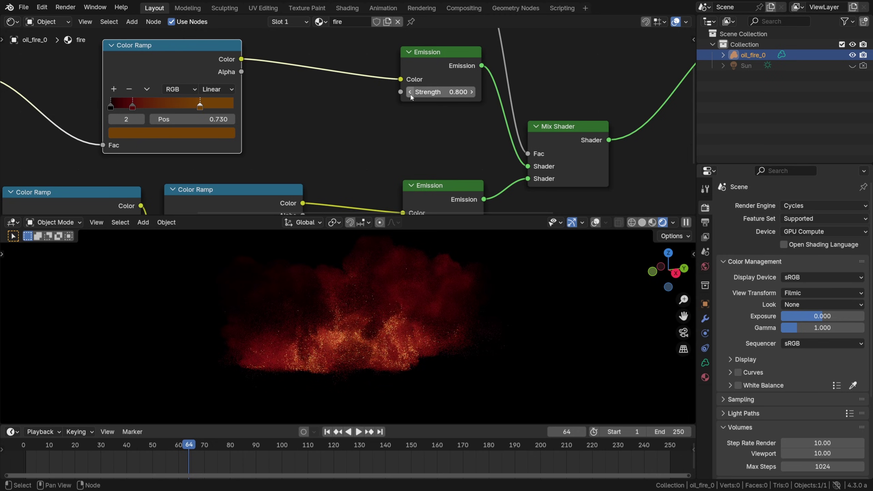
left_click(410, 93)
left_click(411, 93)
left_click(410, 93)
left_click(410, 93)
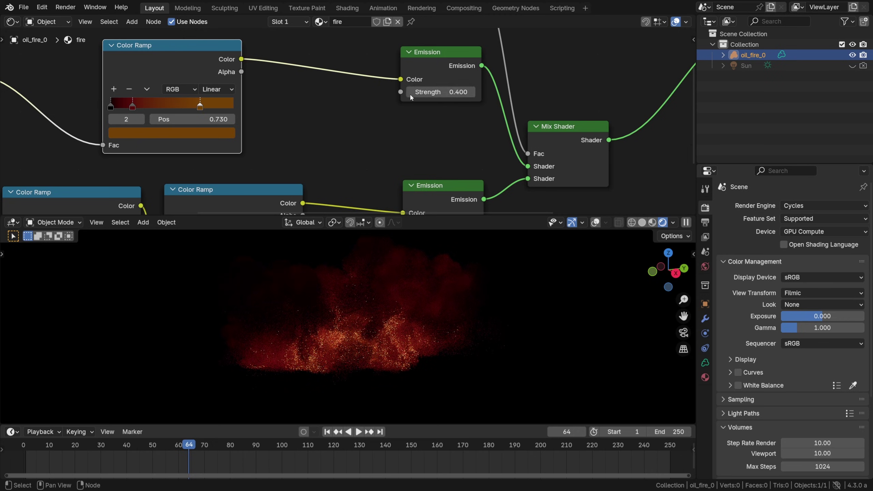
left_click(411, 94)
left_click(410, 95)
left_click(410, 95)
left_click(411, 94)
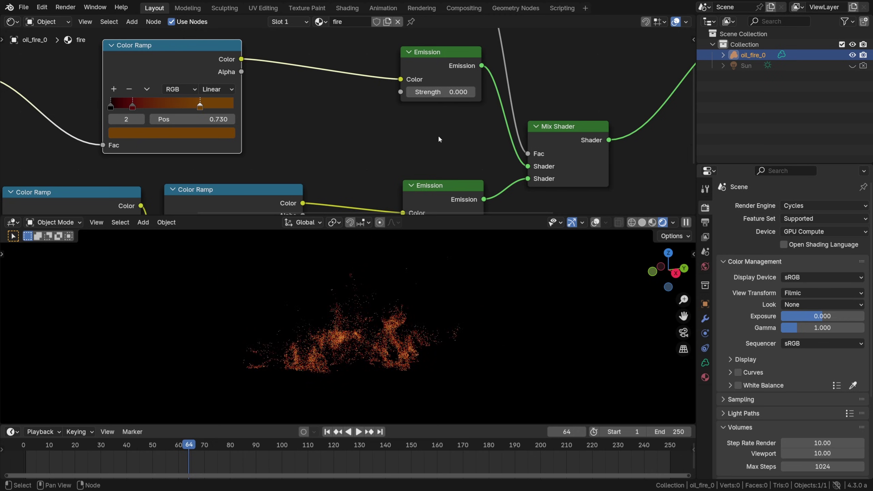
left_click(472, 92)
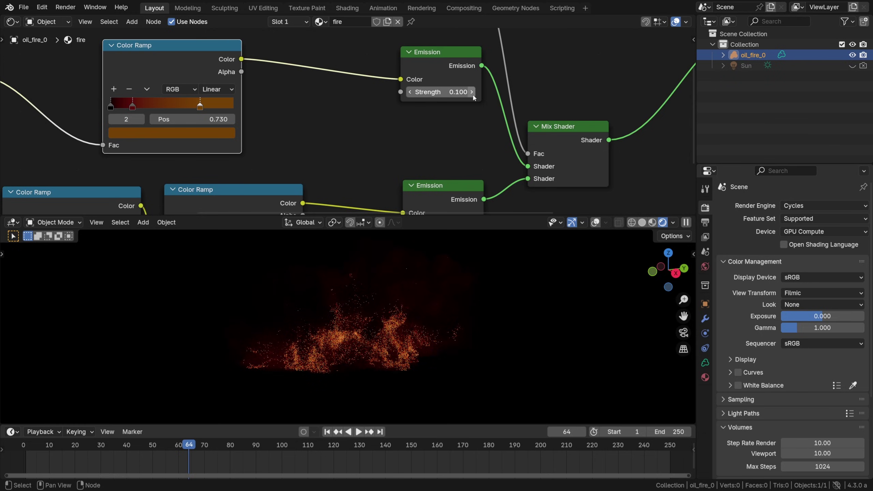
left_click(473, 96)
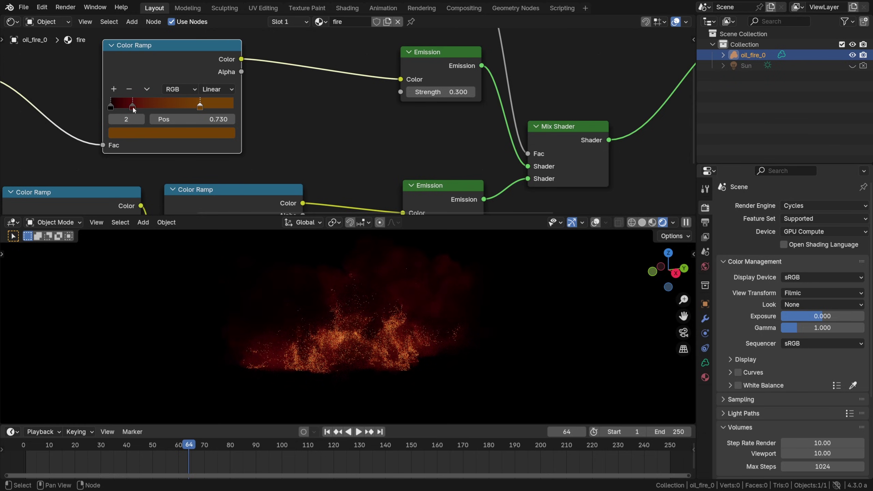
left_click_drag(133, 108, 142, 106)
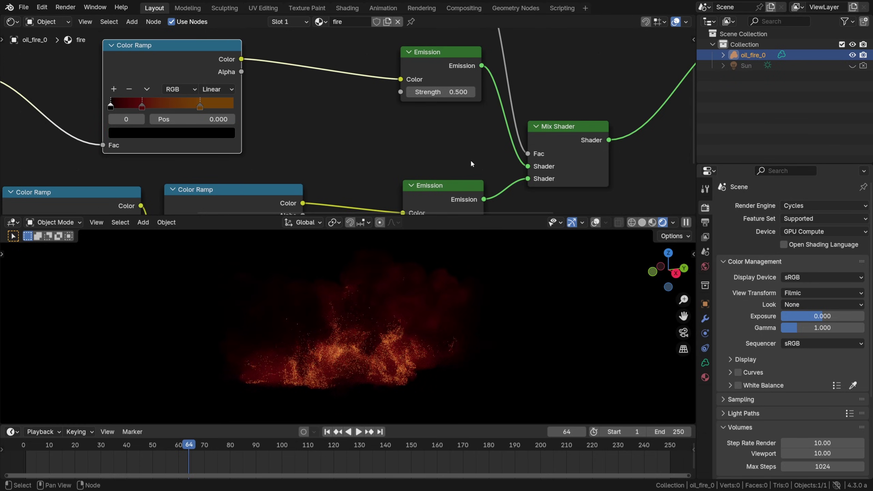
Set the lower Emission strength to 4, trying 2 first
middle_click_drag(466, 151, 448, 114)
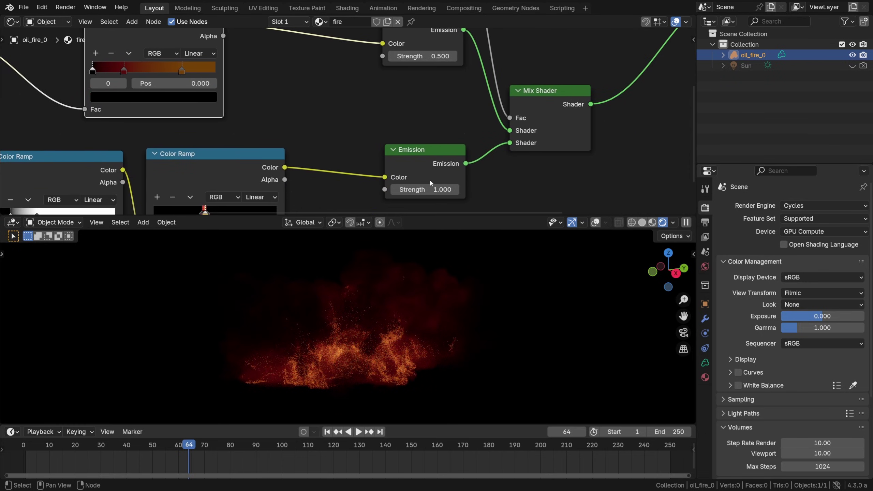
scroll(431, 185, "down", 1)
left_click_drag(426, 49, 427, 85)
double_click(431, 188)
type("2")
key("Return")
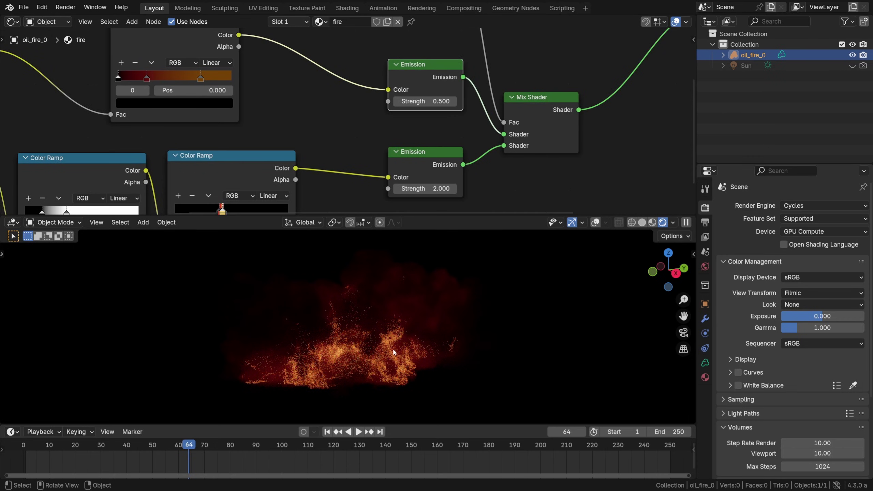
left_click(427, 189)
type("4")
key("Return")
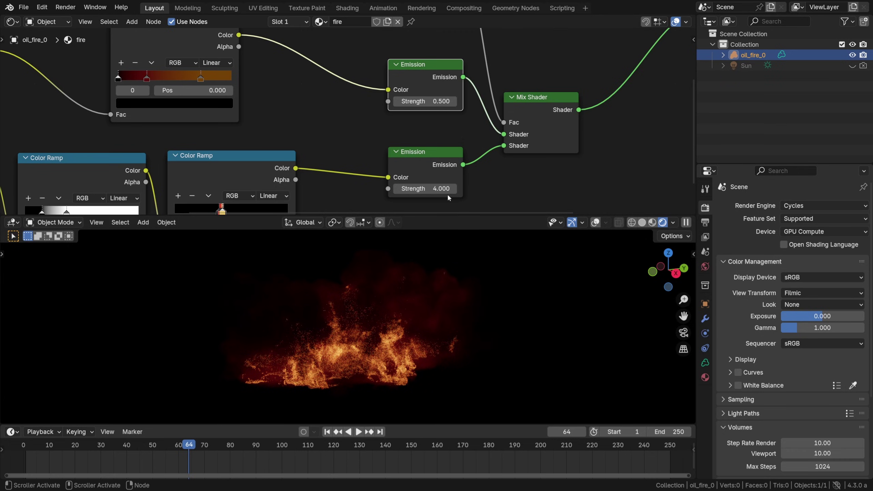
Set the upper Emission strength to 2 after trying 5 and 1
left_click(430, 101)
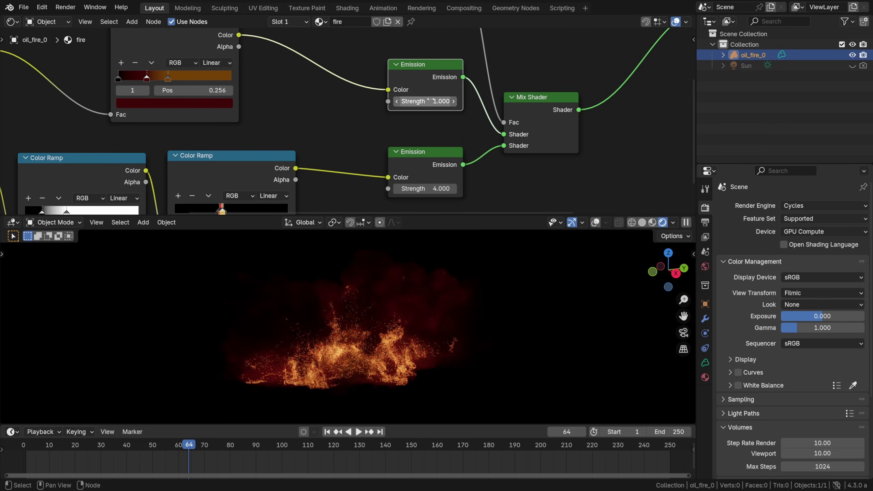
left_click(434, 101)
type("5")
key("Return")
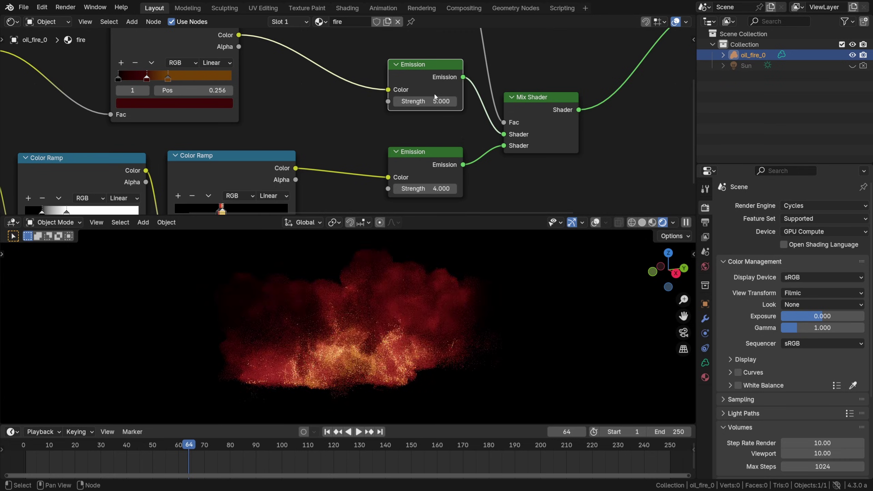
left_click(432, 101)
type("1")
key("Return")
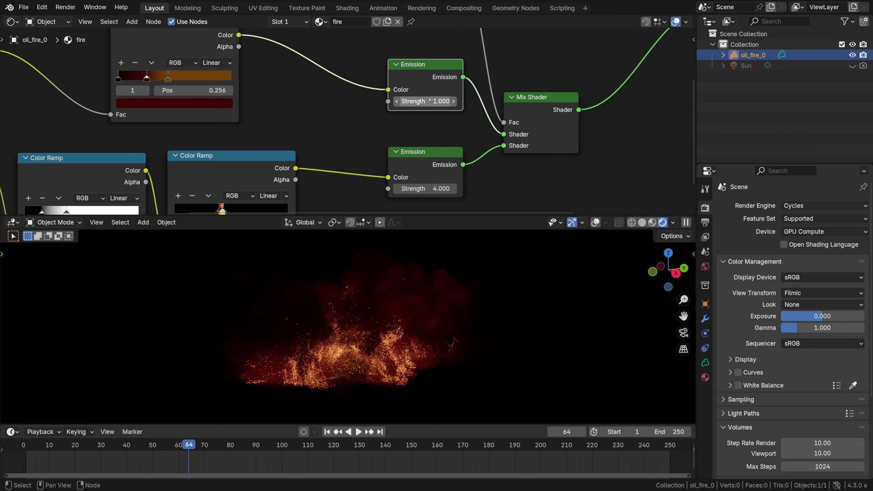
key("Return")
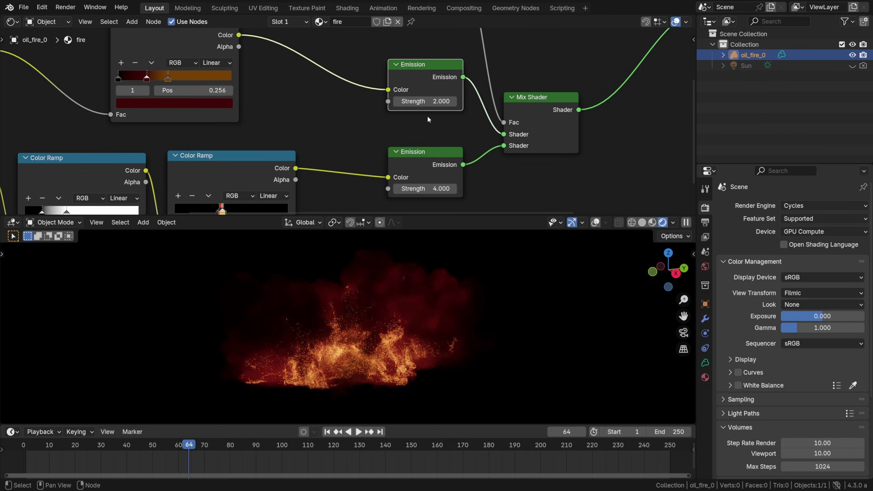
scroll(427, 114, "down", 1)
middle_click_drag(260, 79, 751, 146)
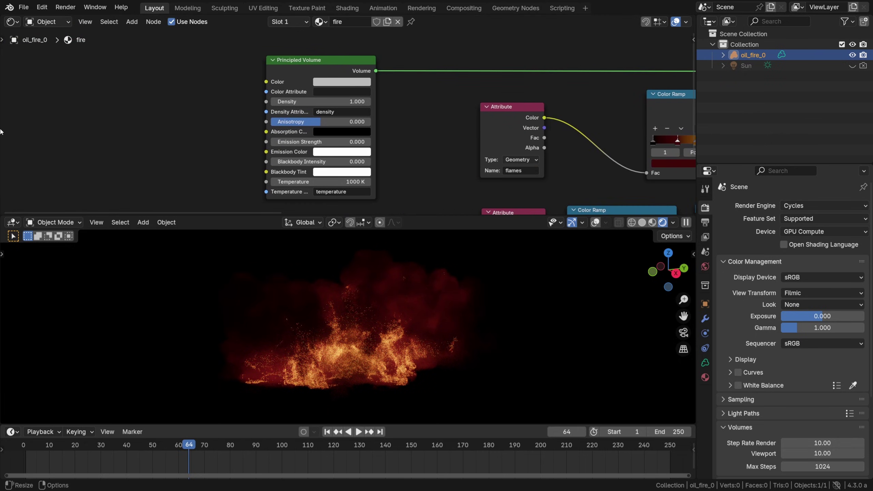
Set the Principled Volume Density to 0, then raise it in small steps past 0.2
scroll(277, 122, "up", 3)
middle_click_drag(277, 121, 298, 109)
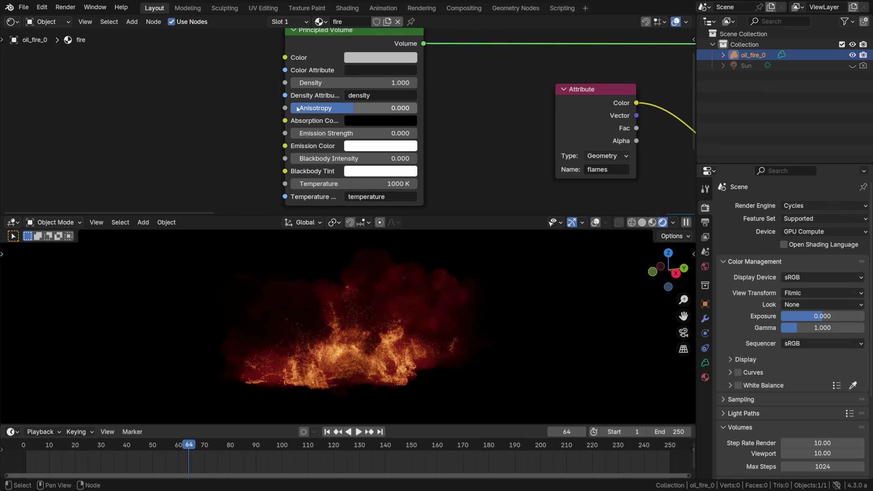
left_click(339, 85)
type("0")
key("Return")
left_click(335, 83)
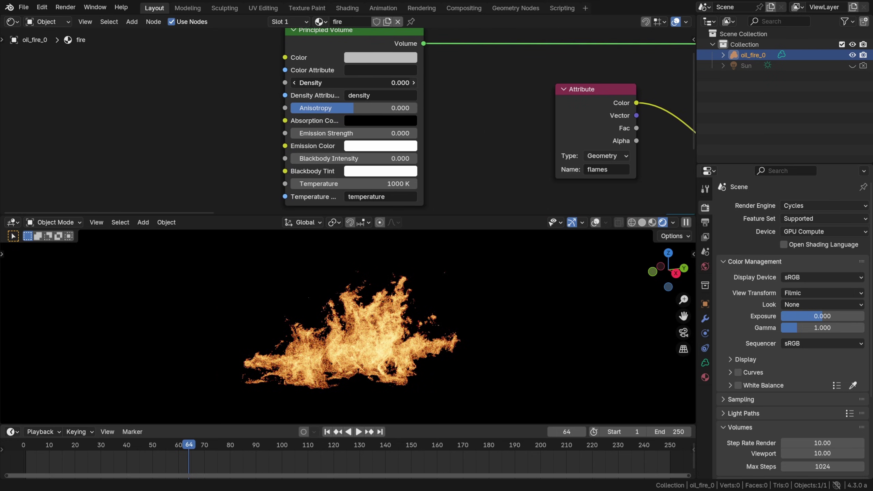
left_click(414, 85)
left_click(415, 85)
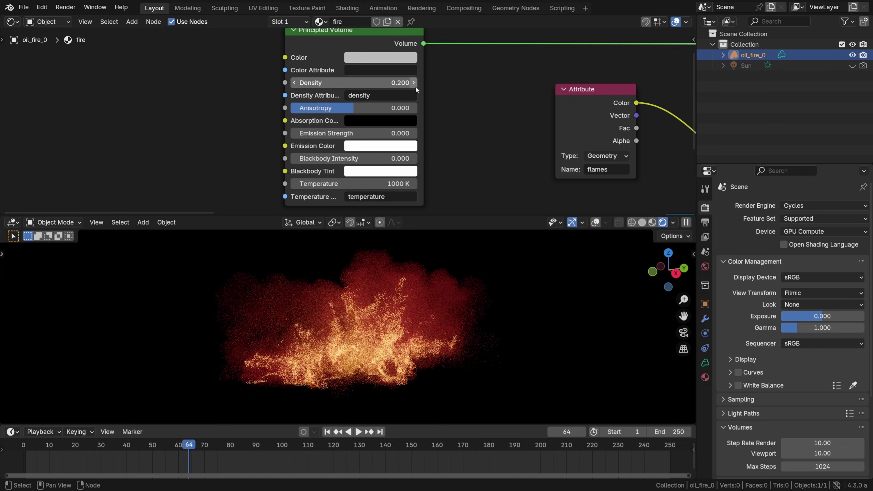
left_click(416, 85)
left_click(416, 86)
Try Principled Volume Density values of 1, 2 and 3
left_click(389, 80)
type("1")
key("Return")
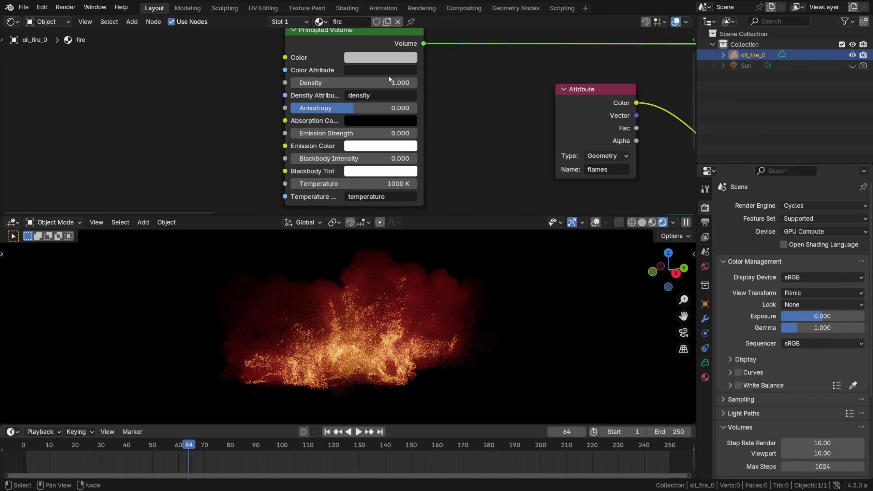
left_click(362, 83)
type("2")
key("Return")
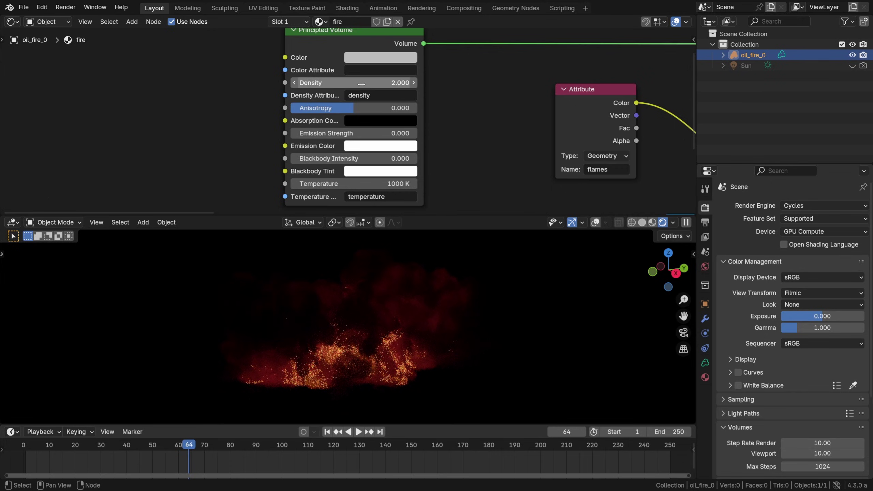
left_click(362, 83)
type("3")
key("Return")
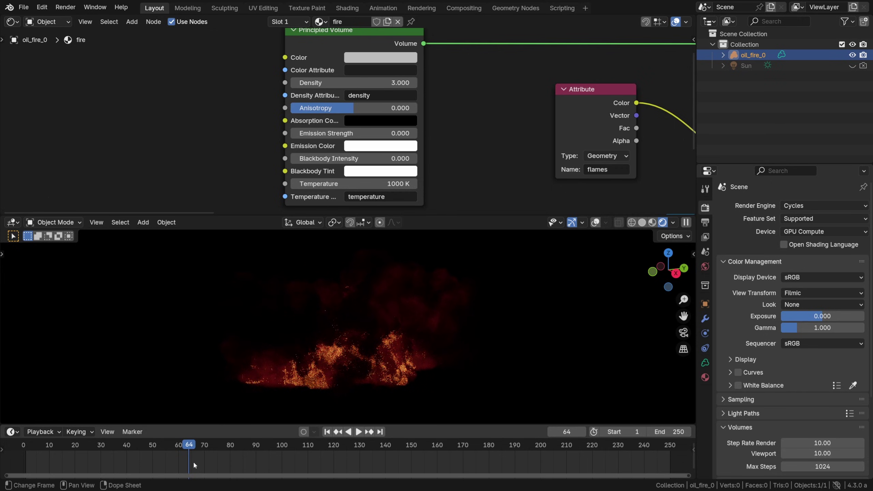
Check frame 46, lower the Density to 0.600, and return the playhead to frame 64
left_click(143, 467)
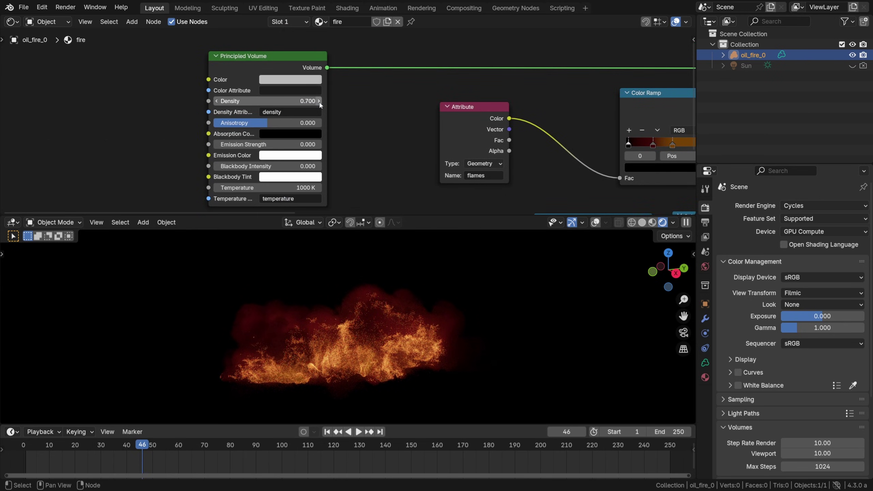
left_click(320, 101)
scroll(320, 127, "down", 3)
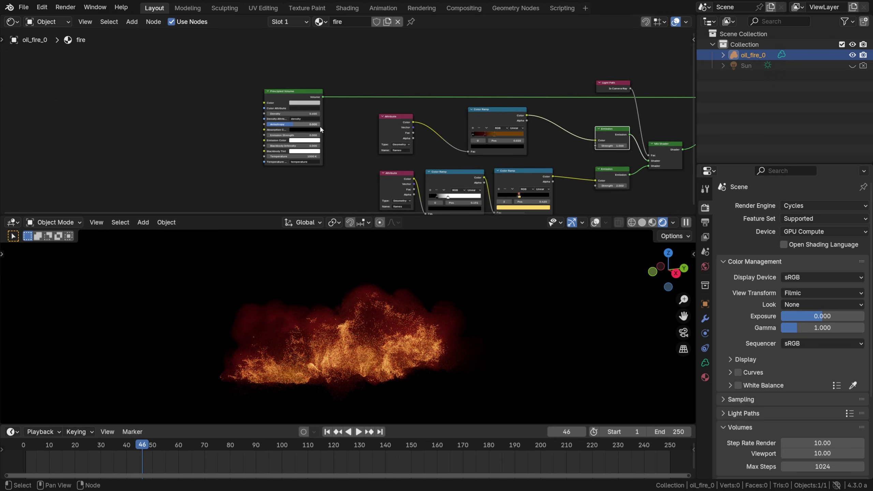
middle_click_drag(525, 143, 254, 129)
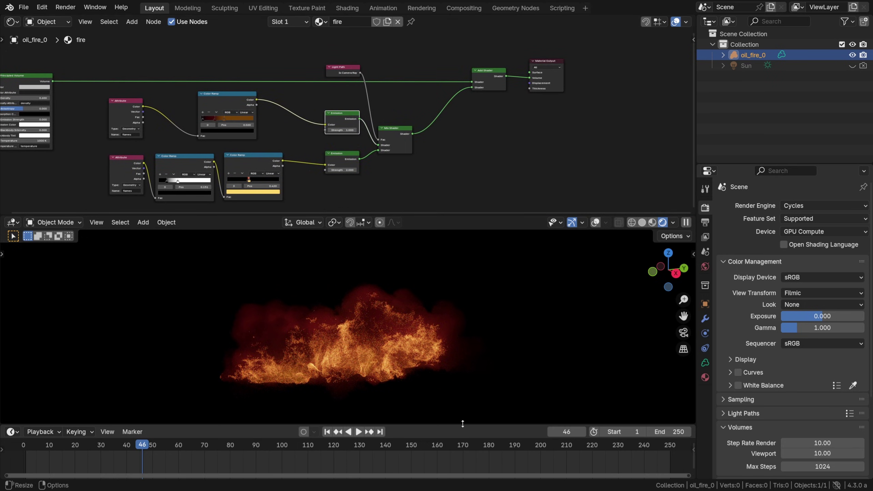
left_click(567, 432)
type("64")
key("Return")
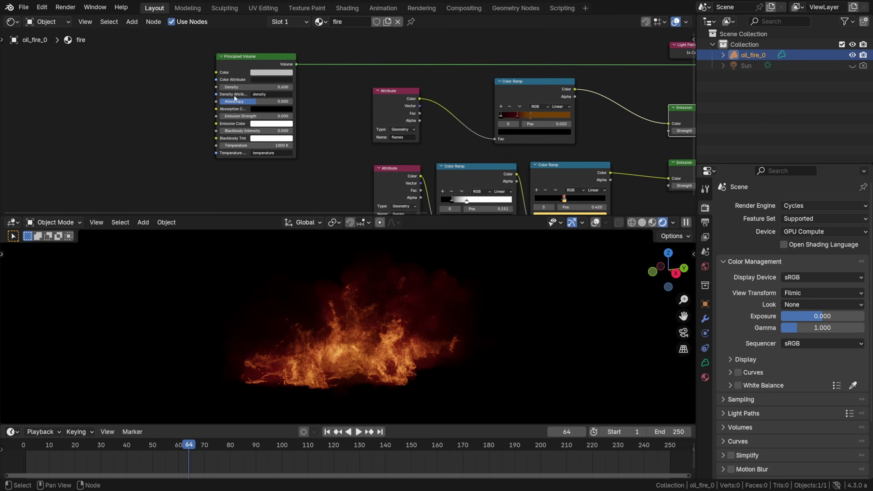
Reposition the Principled Volume node in the node editor
scroll(219, 98, "up", 9)
scroll(311, 124, "down", 1)
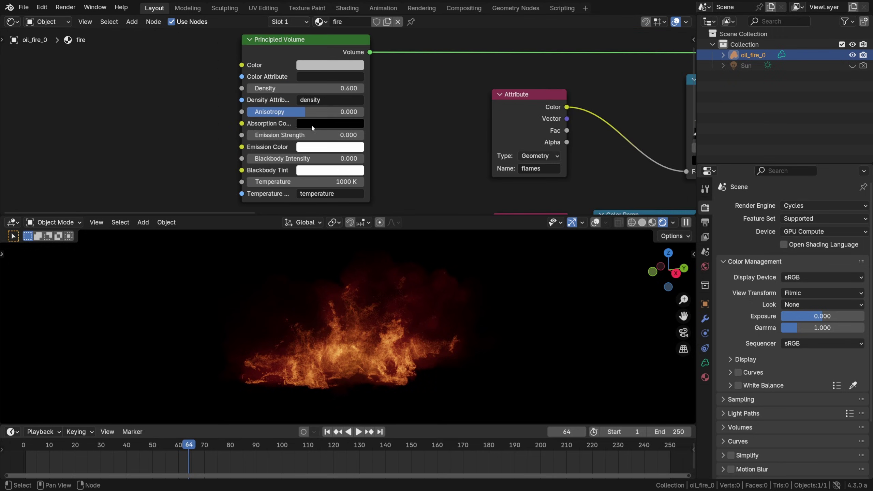
left_click_drag(369, 131, 401, 130)
key("g")
left_click(137, 109)
Try grey, blue and green absorption colours, then settle on a deep red at Value about 0.077
left_click(144, 122)
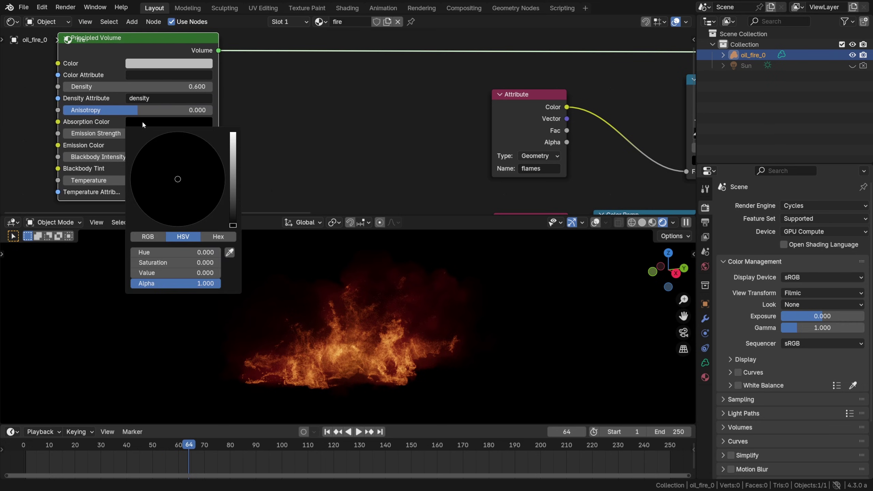
left_click_drag(226, 227, 233, 136)
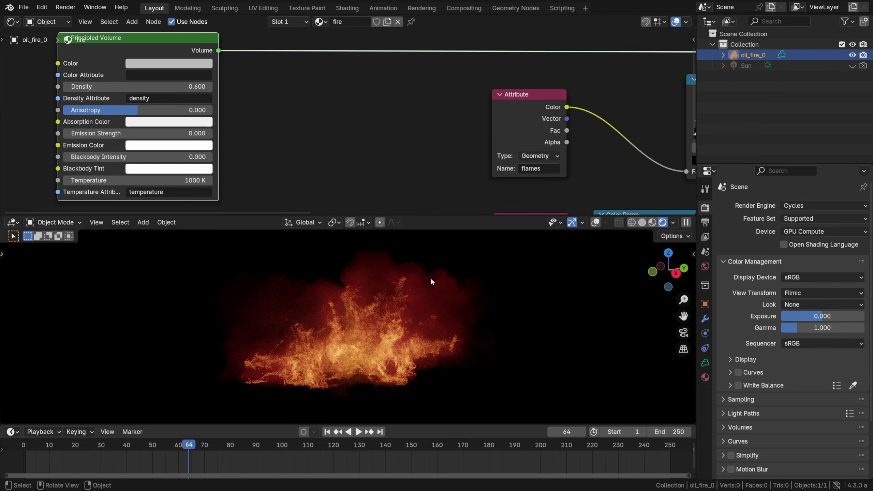
left_click(176, 124)
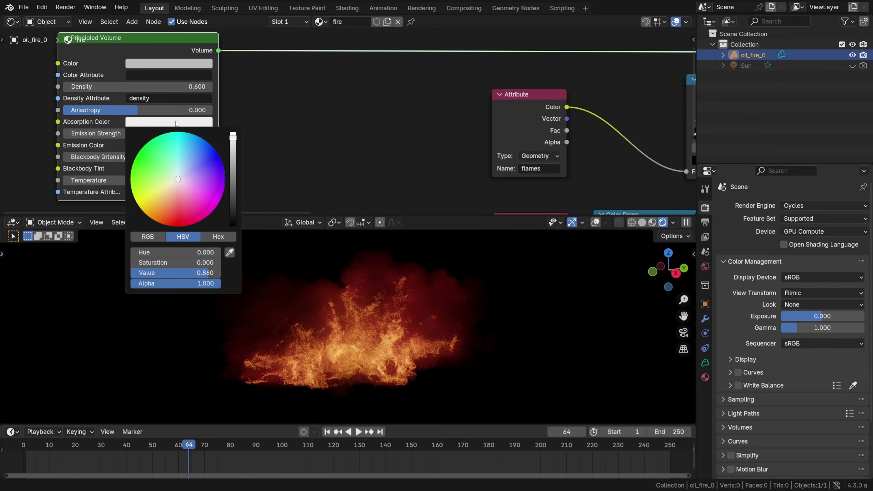
left_click(203, 148)
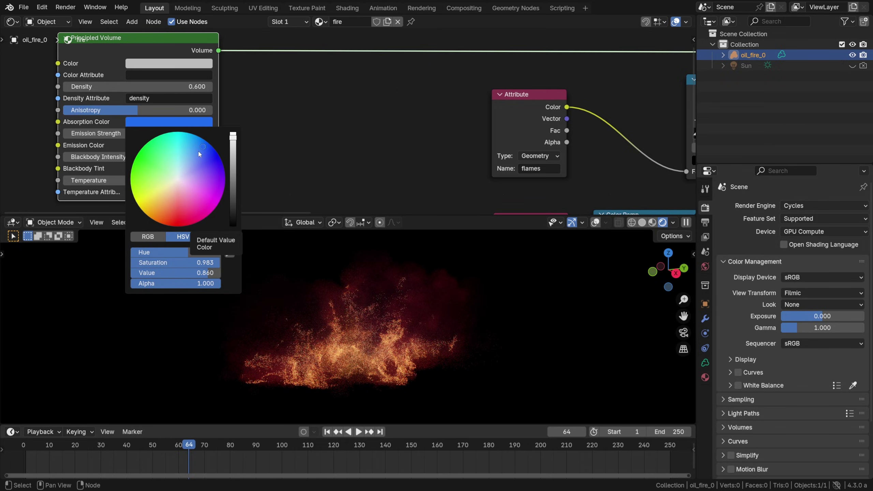
left_click(146, 152)
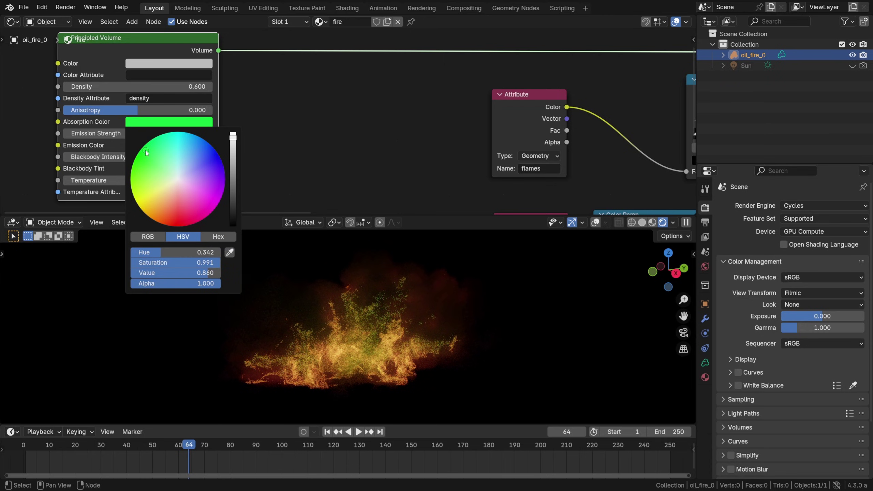
left_click(170, 222)
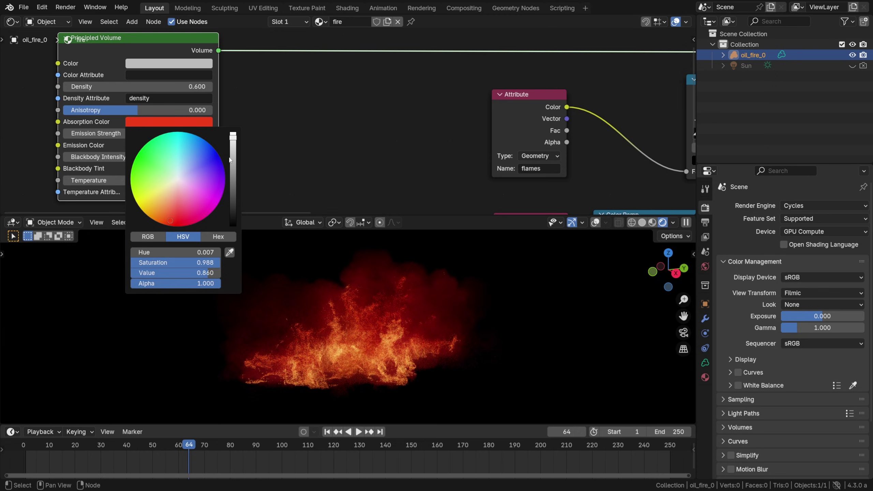
mouse_move(234, 154)
left_mouse_down()
mouse_move(233, 224)
mouse_move(233, 168)
left_mouse_up()
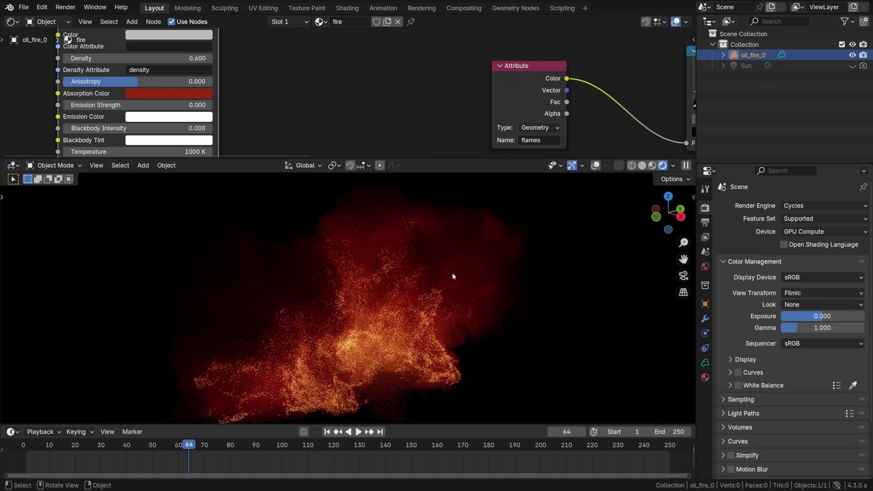
Collapse Color Management, expand Light Paths and set Volume max bounces to 4
scroll(453, 276, "down", 1)
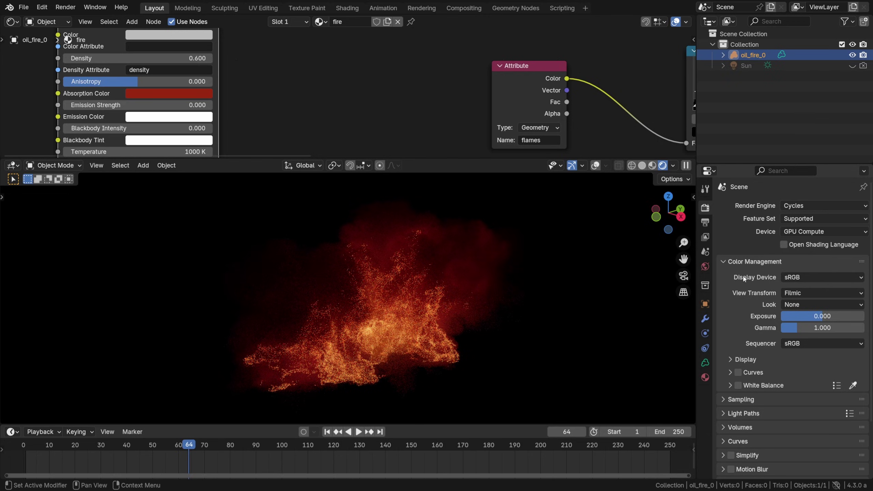
left_click(745, 261)
left_click(749, 289)
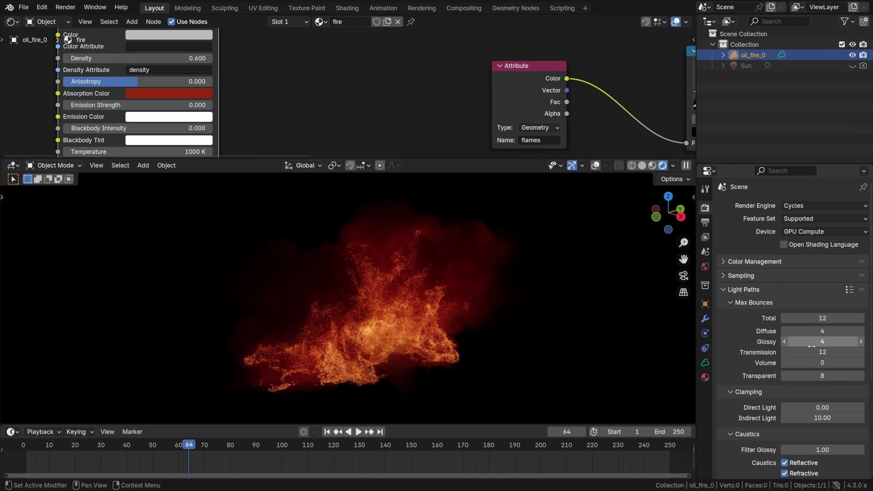
left_click(832, 365)
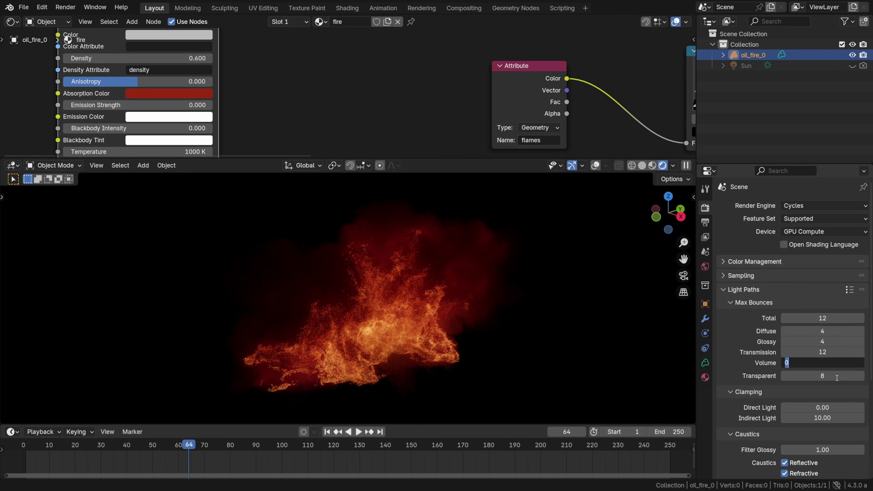
type("4")
key("Return")
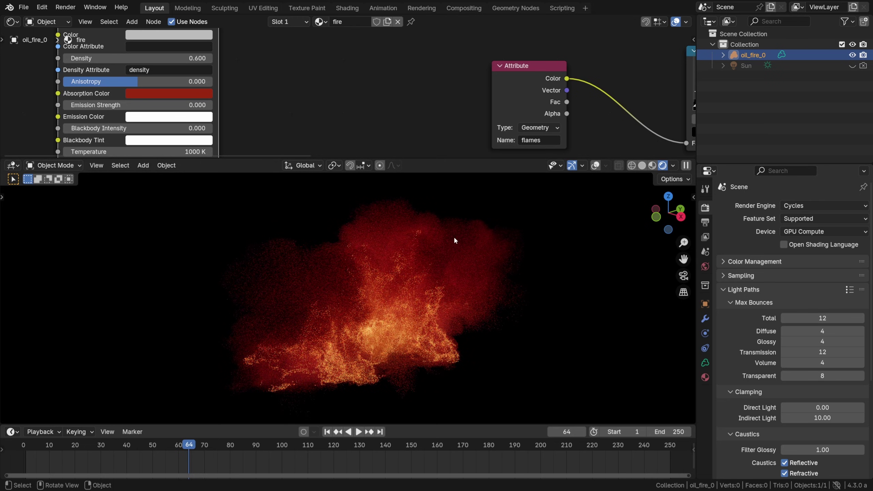
Toggle Volume bounces between 0 and 4, finally leaving them at 0
left_click(825, 364)
type("0")
key("Return")
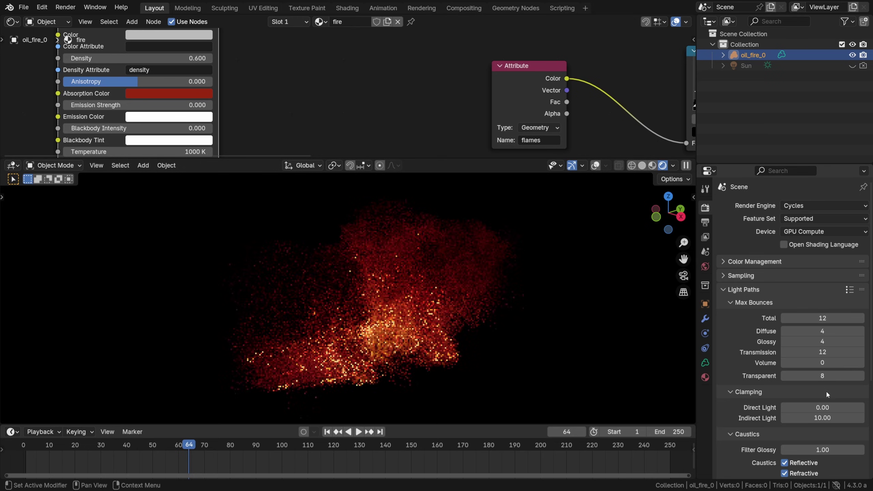
left_click(827, 365)
type("4")
key("Return")
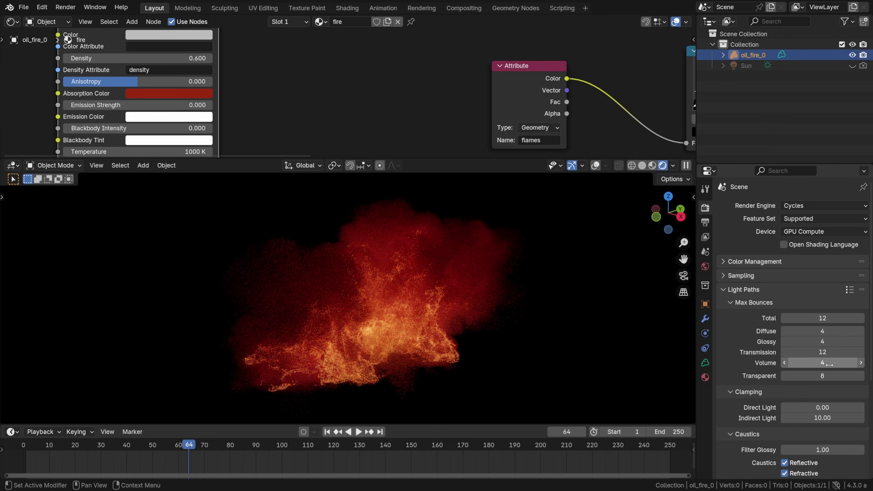
key("Return")
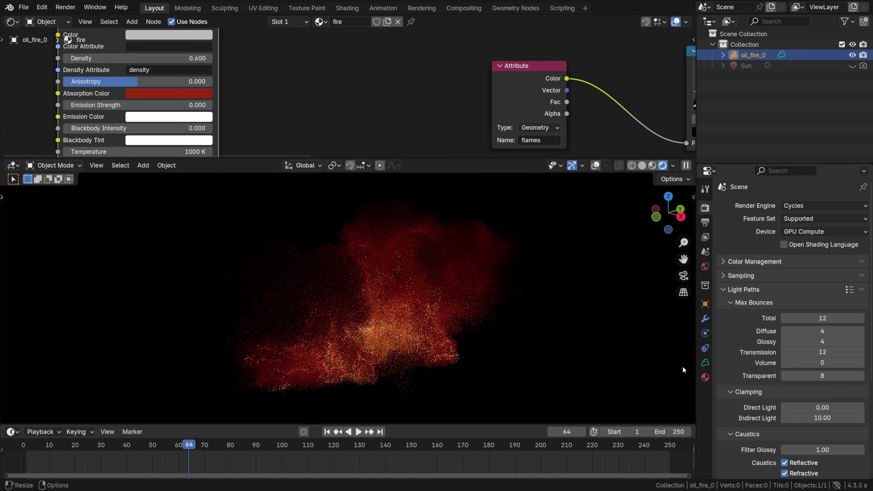
middle_click_drag(514, 329, 465, 311)
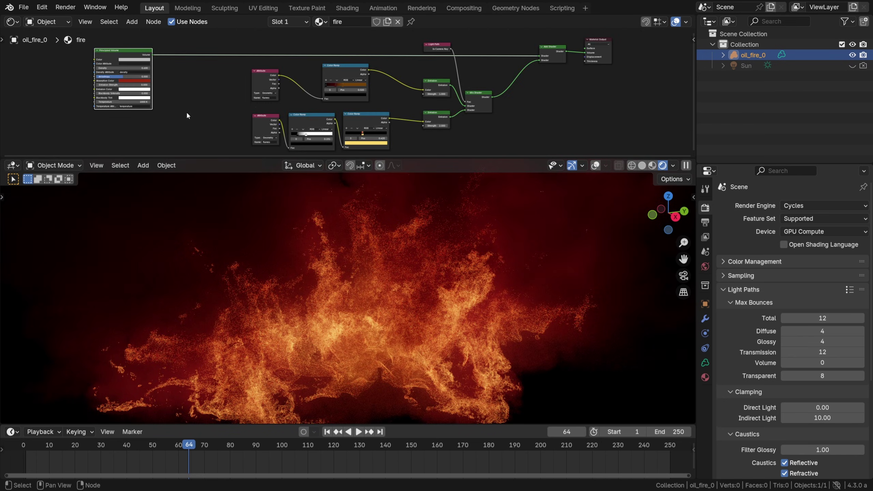
scroll(134, 69, "up", 4)
double_click(124, 65)
type("2")
key("Return")
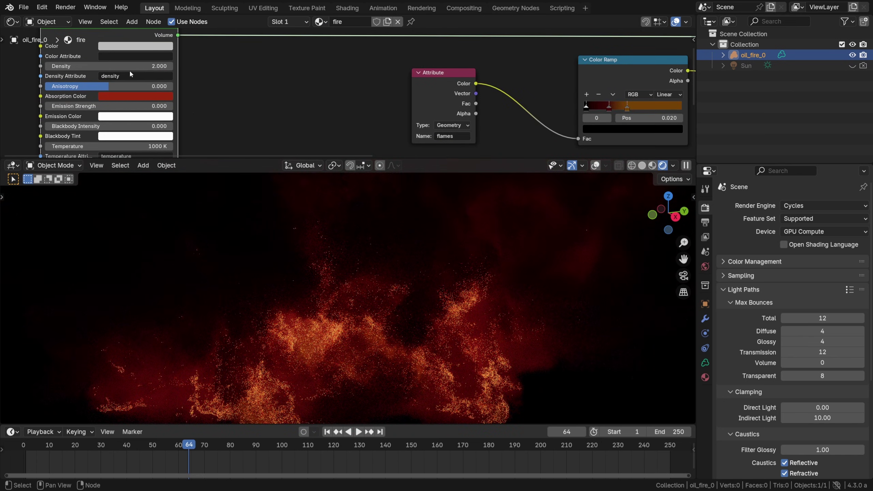
double_click(132, 68)
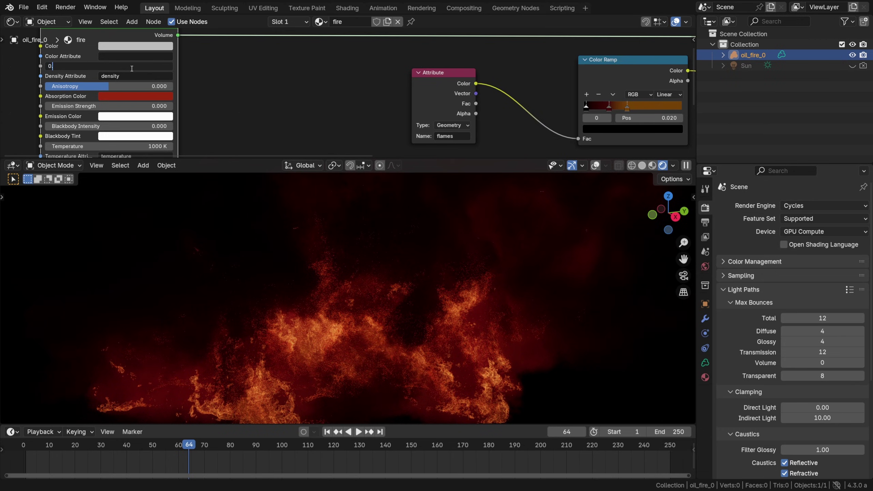
type("0.6")
key("Return")
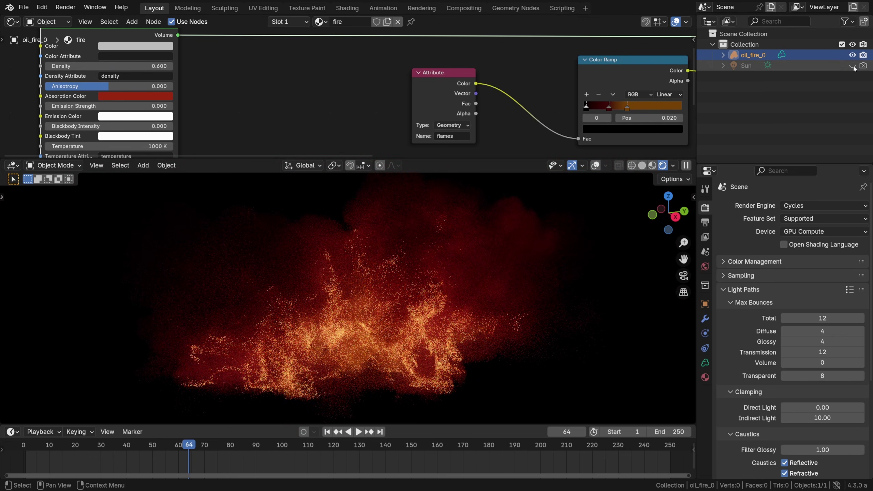
Select the Sun light and lower its Strength from 0.580 to 0.140
left_click(808, 65)
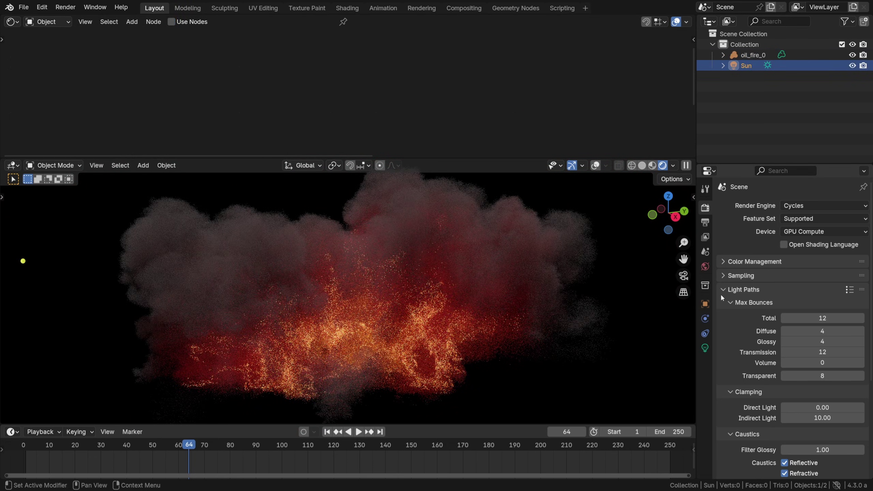
left_click(705, 348)
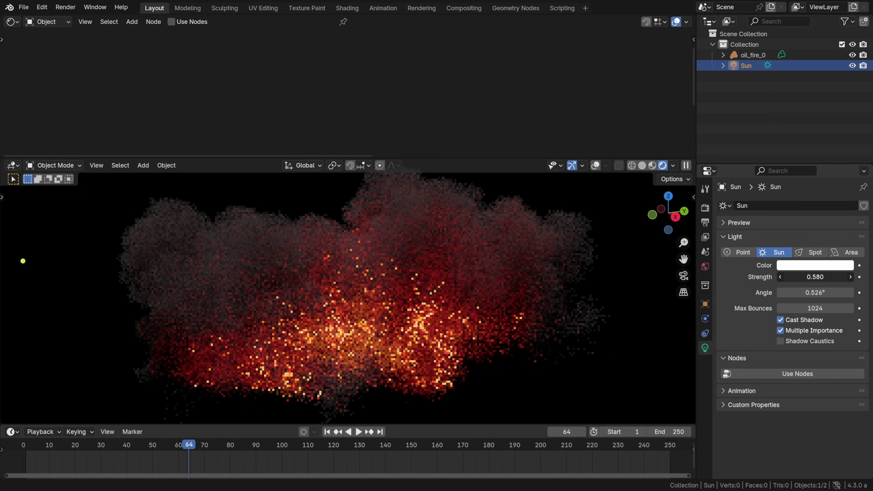
left_click_drag(816, 277, 803, 277)
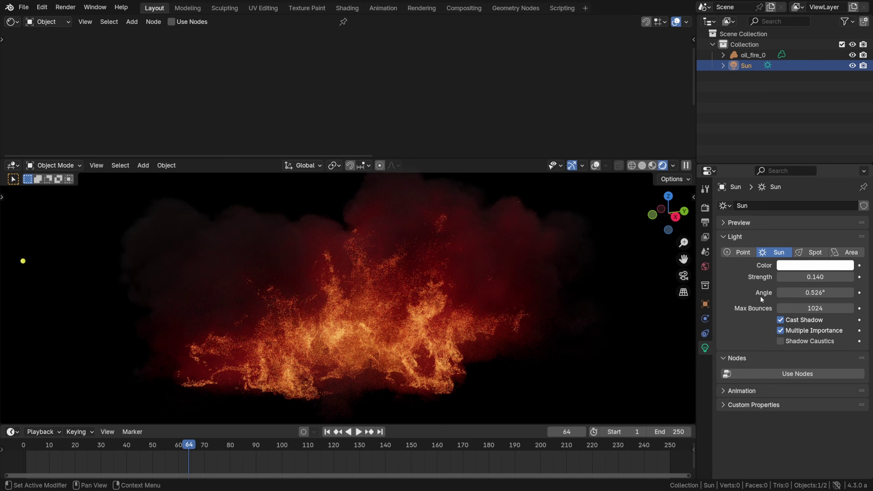
Deselect the Sun and turn the top area into the Compositor with Use Nodes enabled
left_click(825, 106)
left_click(705, 208)
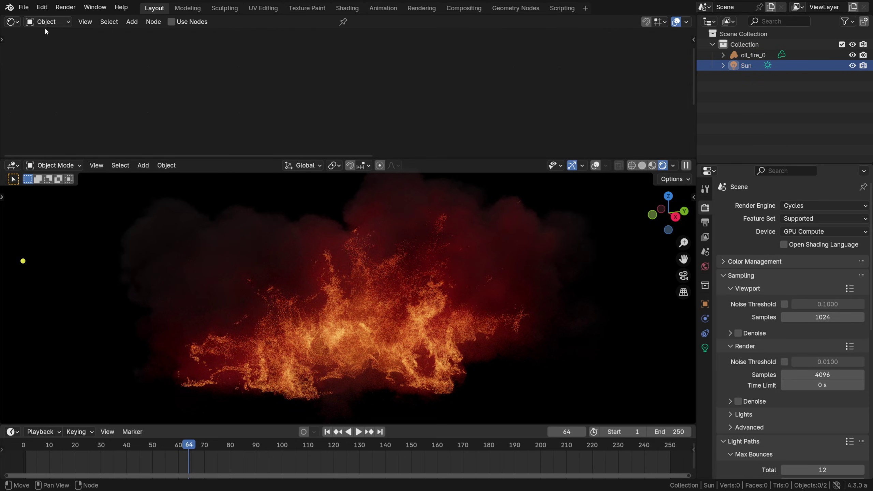
left_click(11, 22)
left_click(38, 85)
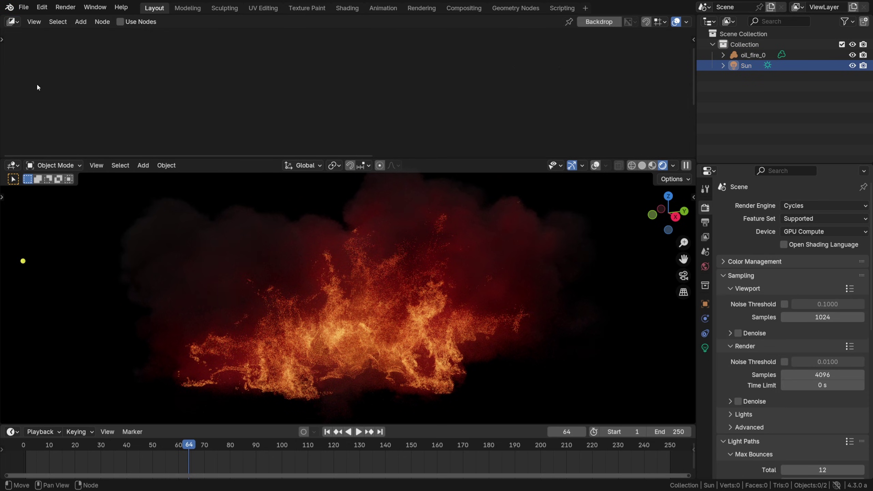
left_click(120, 22)
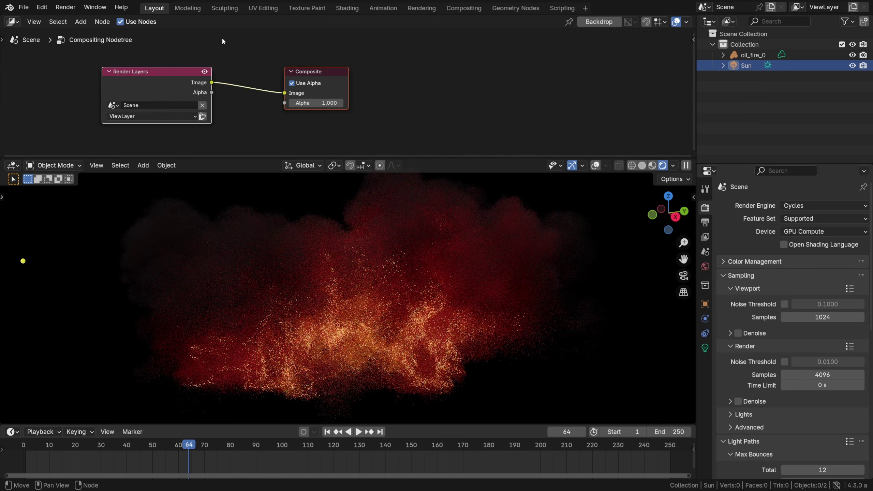
Set viewport compositing to Always and spread the Render Layers and Composite nodes apart
left_click(673, 167)
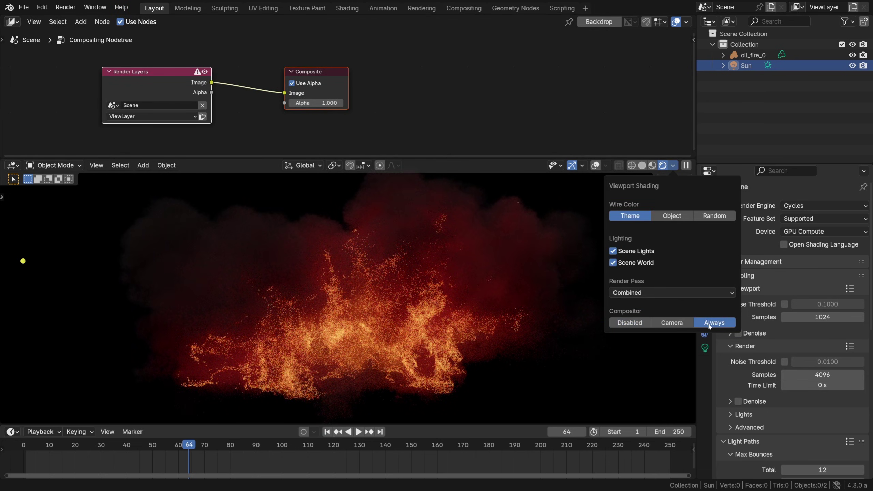
left_click_drag(323, 74, 541, 68)
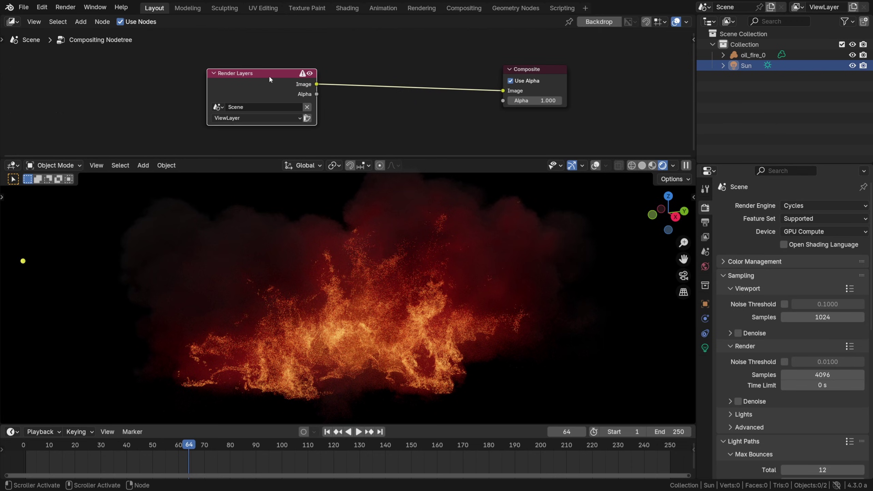
left_click_drag(269, 75, 176, 78)
key("shift+a")
Drop a Glare node onto the Render Layers–Composite link, set to Bloom with threshold 0.840
mouse_move(310, 134)
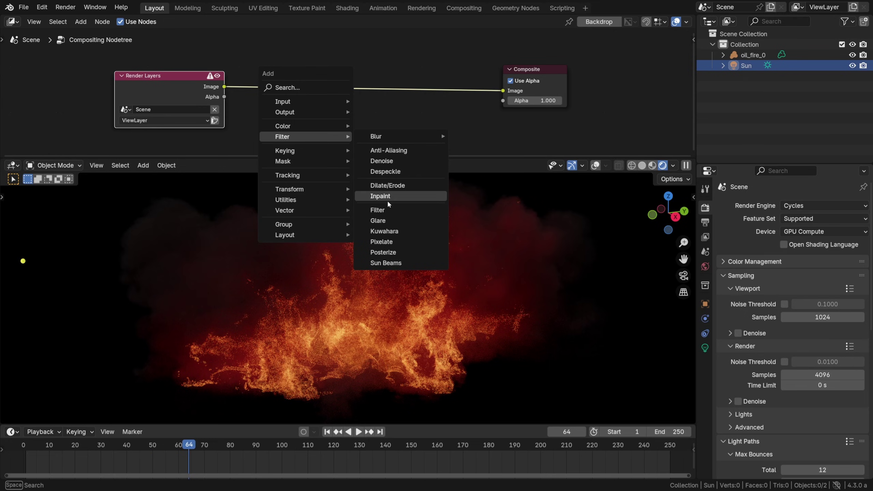
left_click(384, 220)
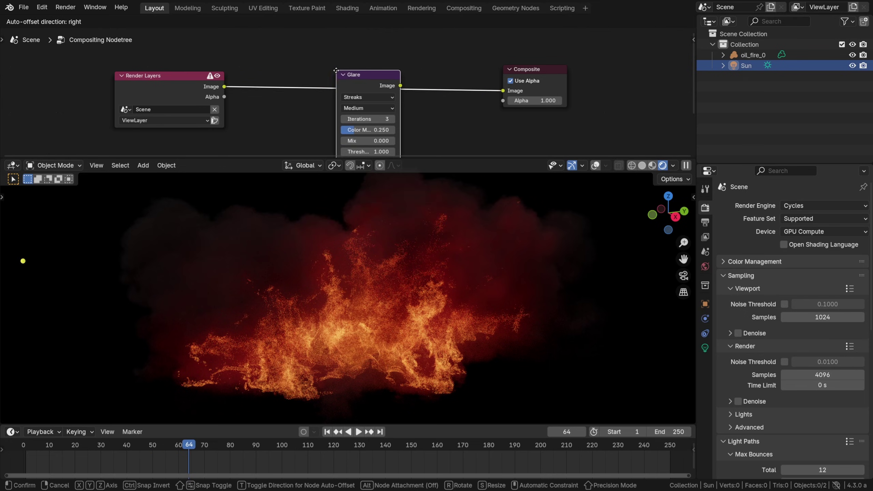
left_click(353, 63)
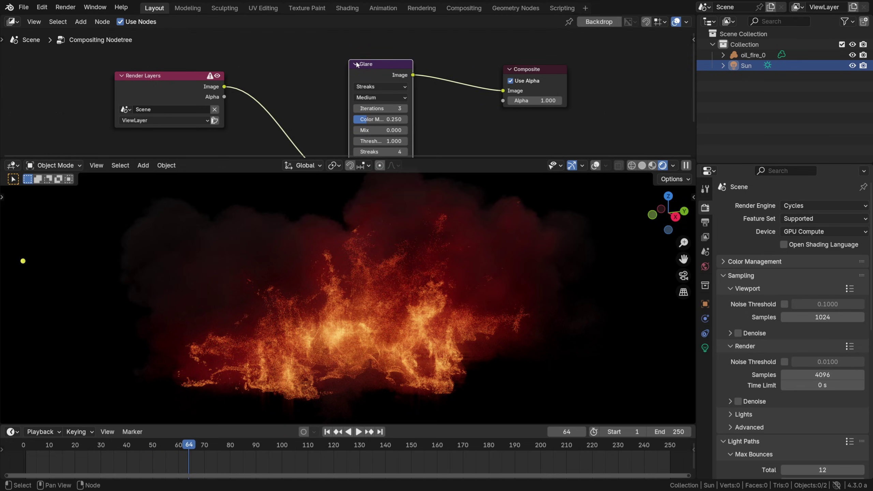
left_click(381, 87)
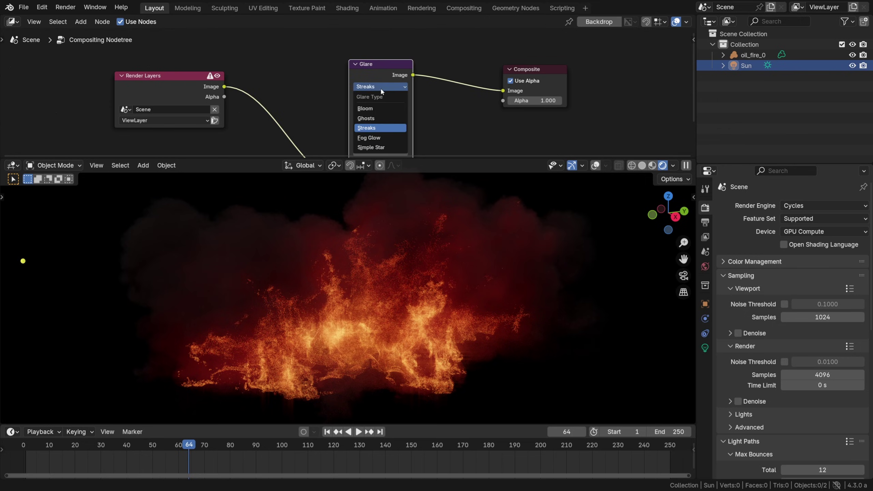
left_click(372, 112)
middle_click_drag(372, 113, 364, 92)
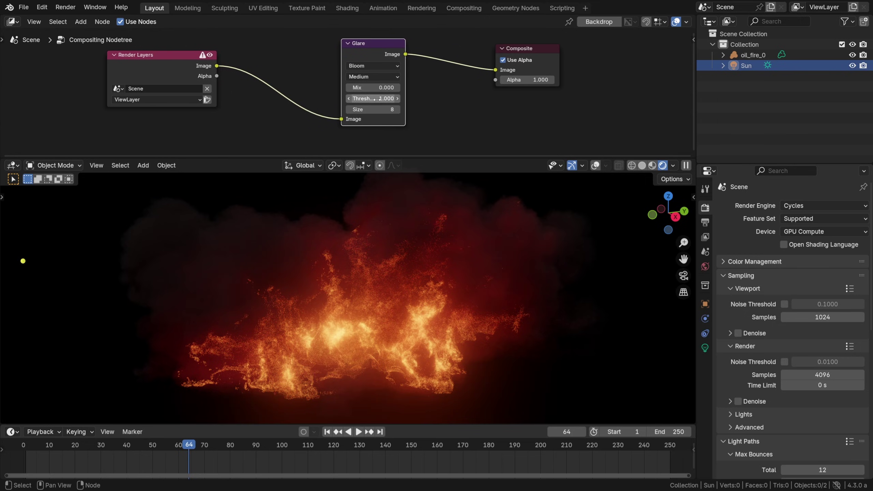
mouse_move(374, 98)
left_mouse_down()
mouse_move(358, 99)
mouse_move(388, 99)
mouse_move(371, 98)
left_mouse_up()
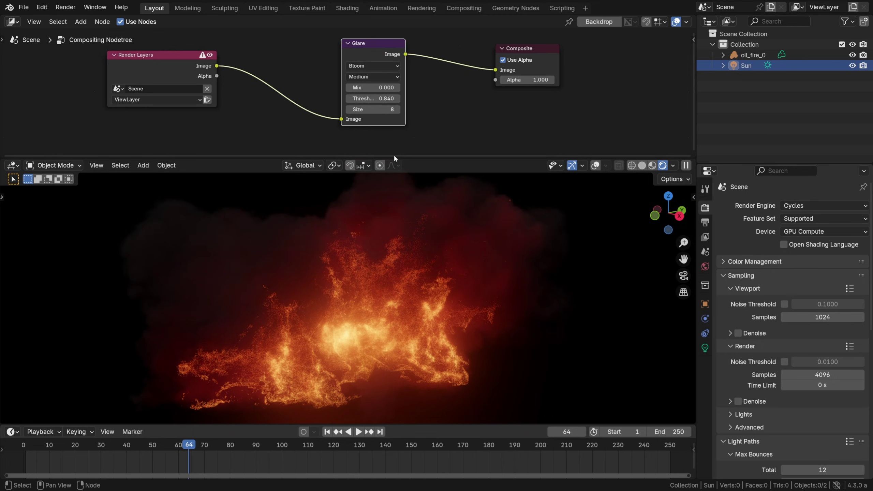